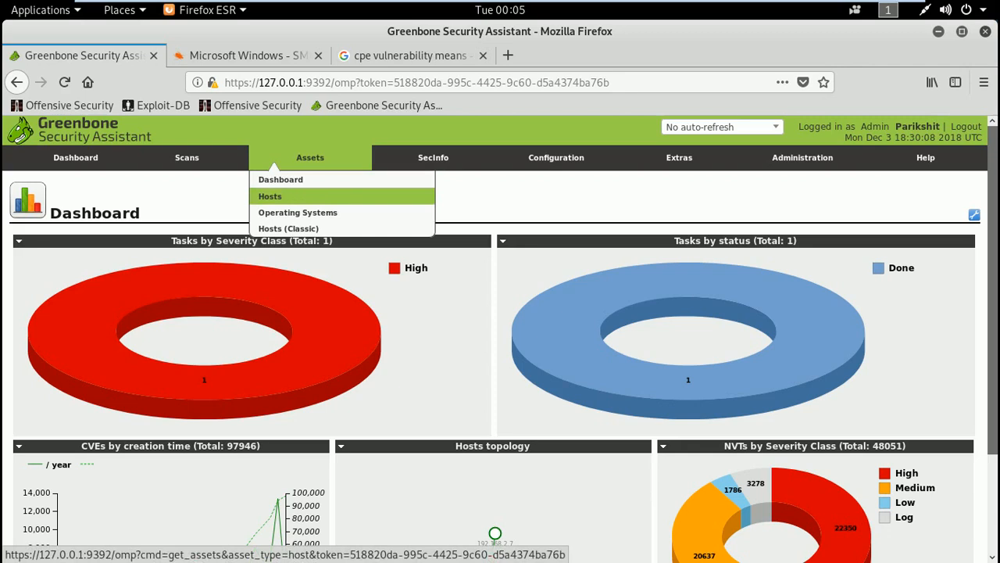
Switch to the terminal and install OpenVAS with the command apt-get install openvas.
key("alt+Tab")
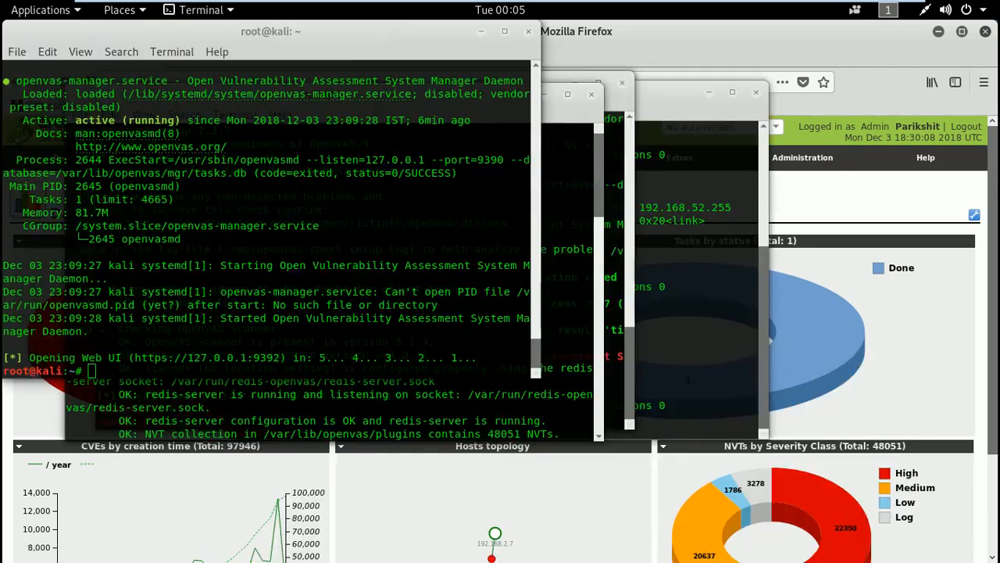
left_click(736, 281)
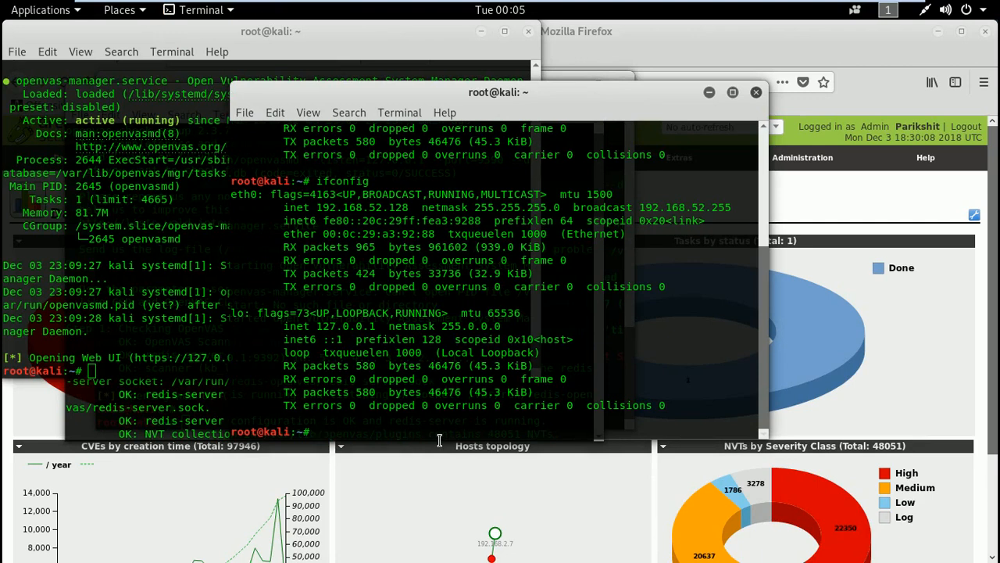
type("apt-get install o")
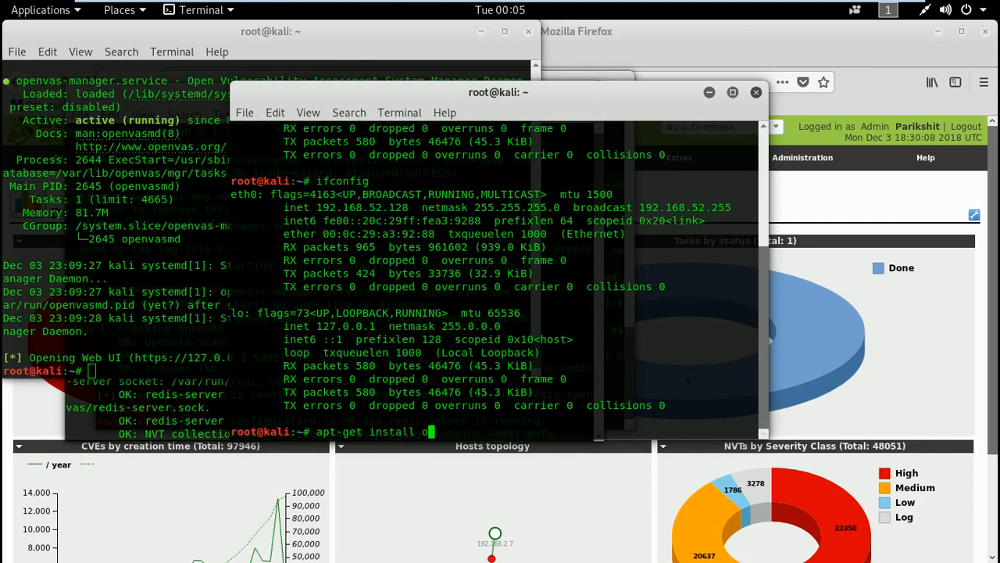
type("penvas")
key("Return")
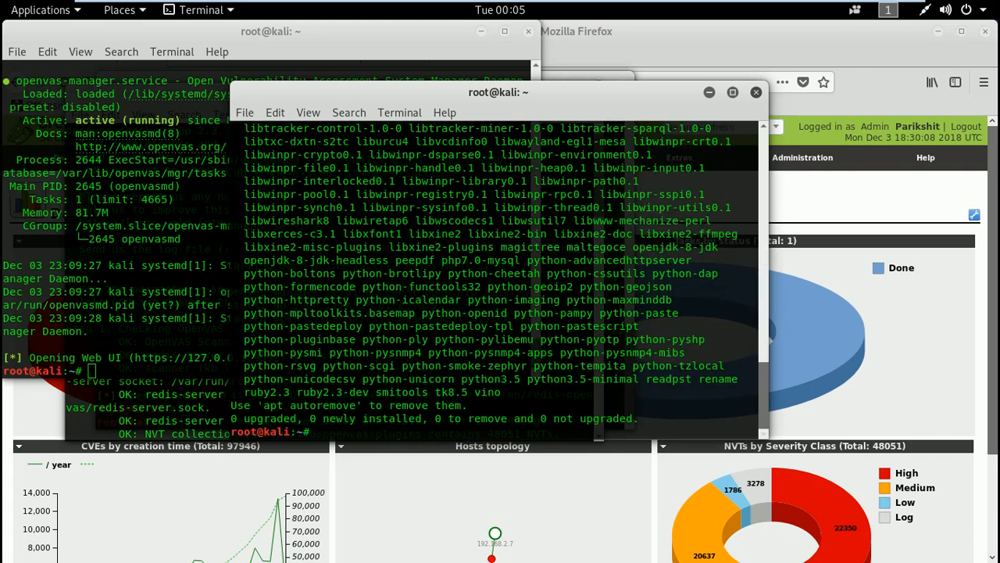
left_click_drag(248, 423, 435, 434)
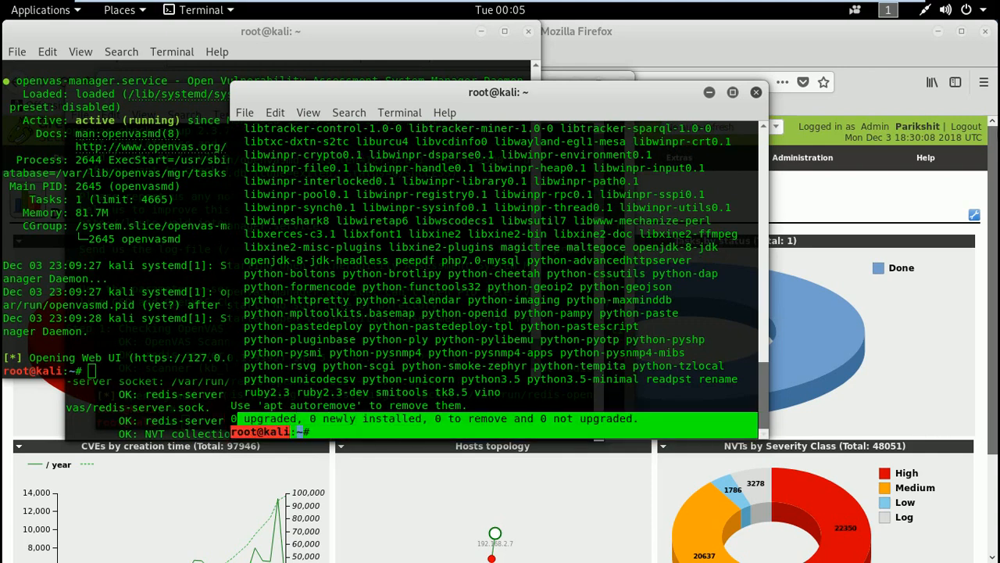
left_click(435, 434)
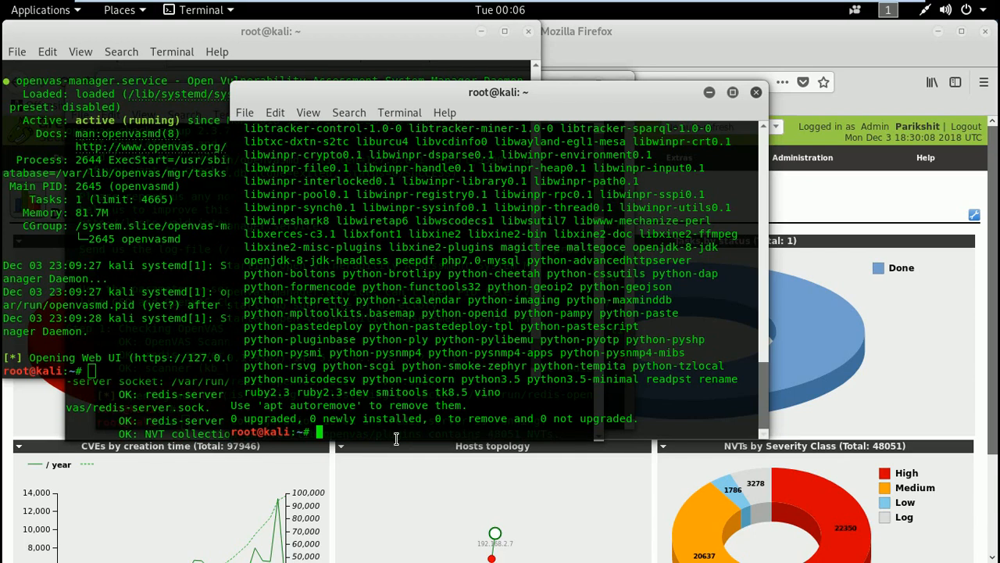
Move the terminal showing the openvas-manager service status clear of the others, and search the installed applications for openvas.
left_click_drag(337, 47, 535, 125)
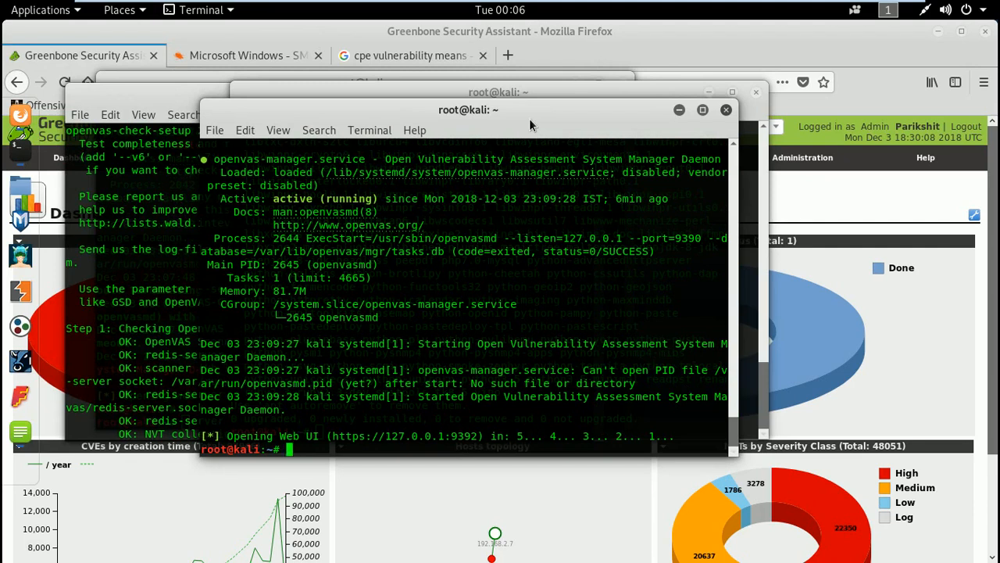
left_click_drag(537, 114, 720, 182)
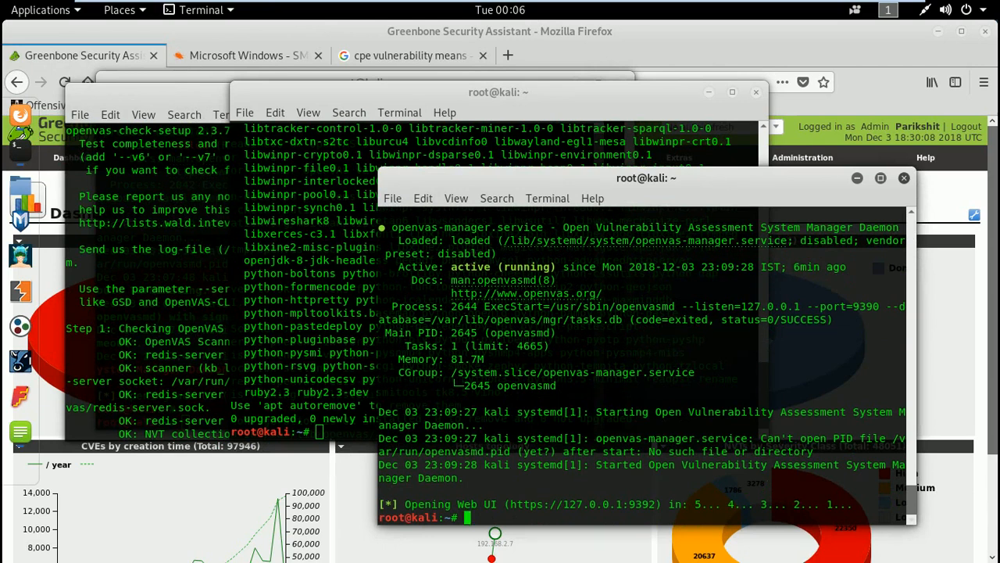
key("super")
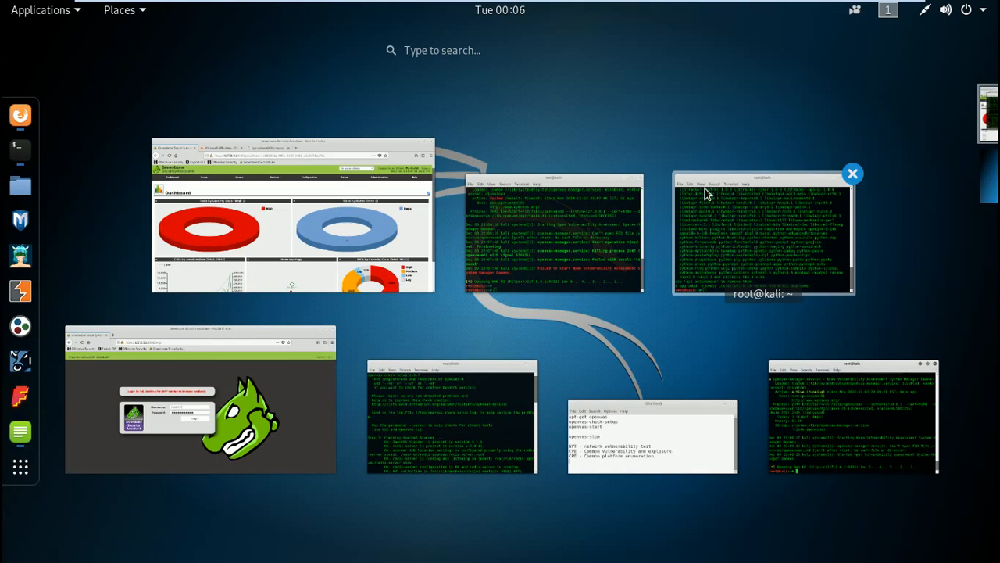
type("openvas")
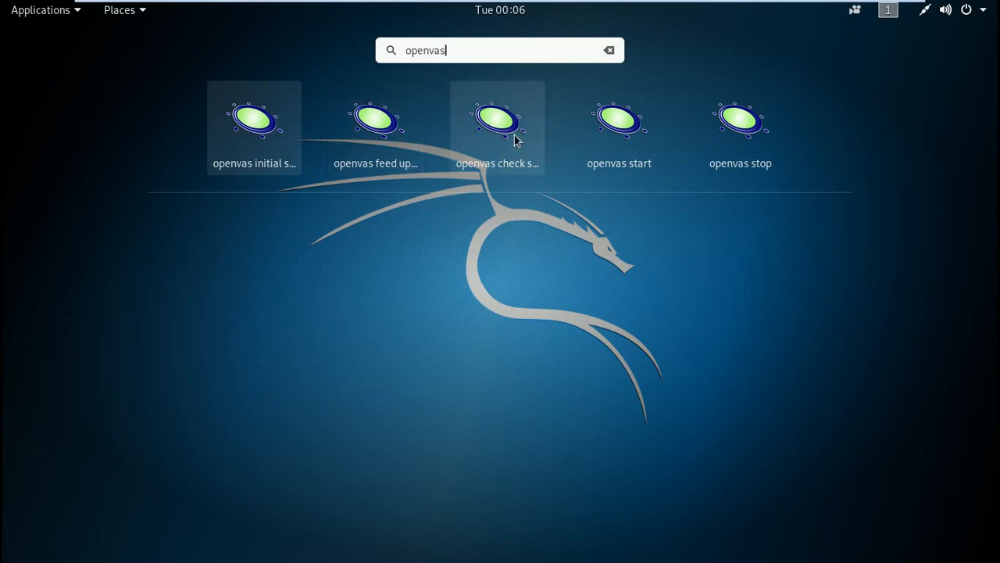
left_click(481, 306)
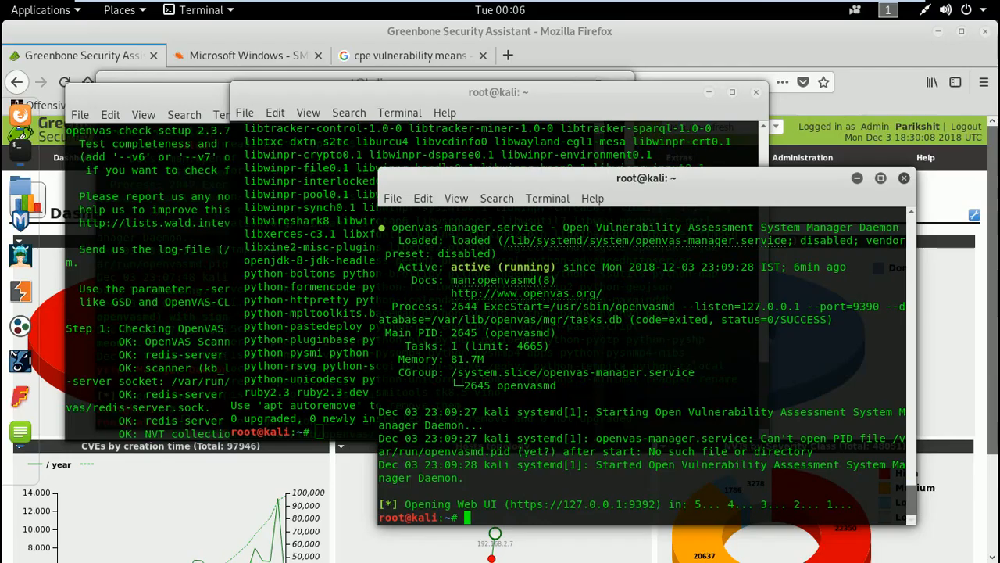
Run openvas-check-setup in the terminal showing the manager service status, and maximize that window.
left_click(198, 406)
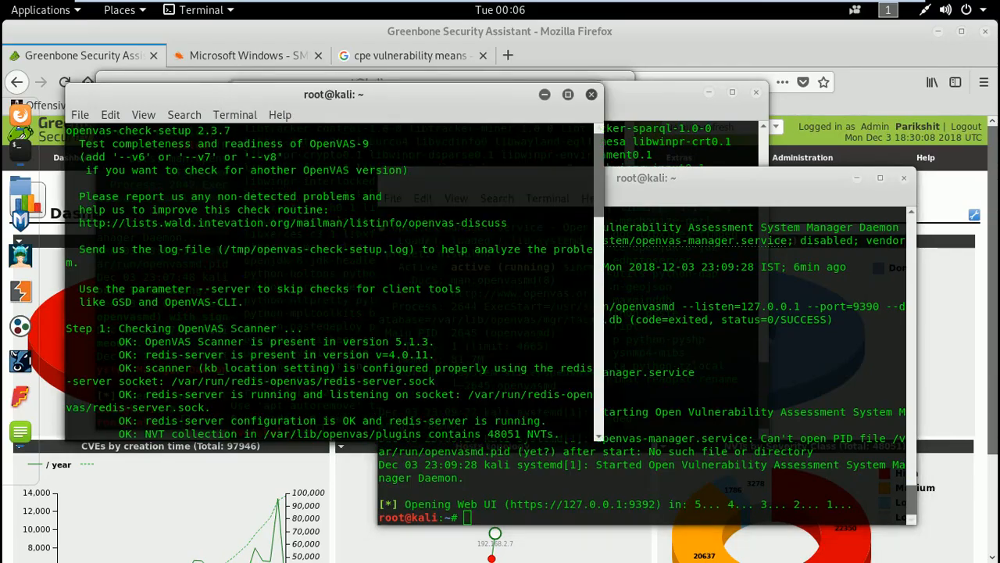
left_click(672, 469)
type("open-")
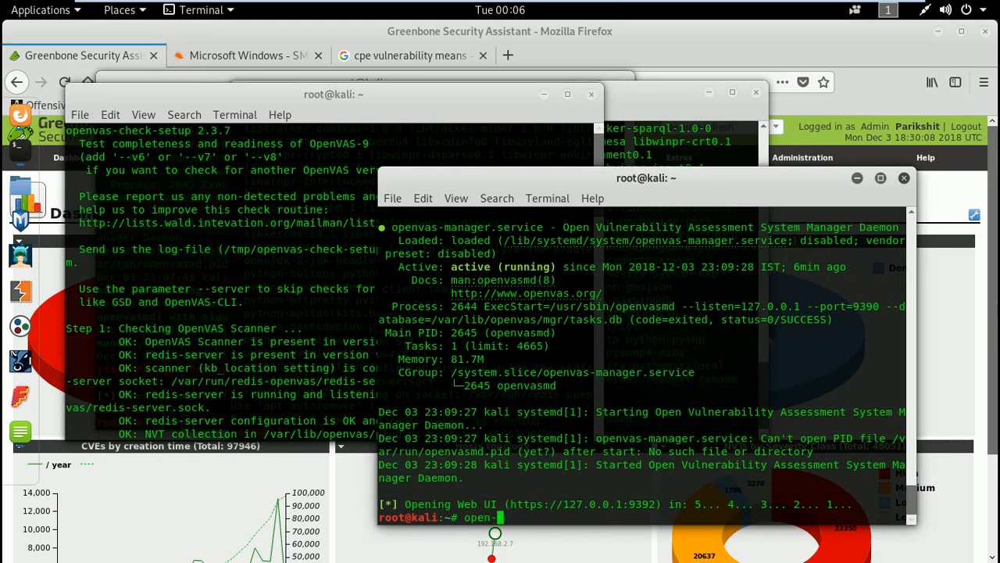
key("BackSpace")
type("nvas-check-setup")
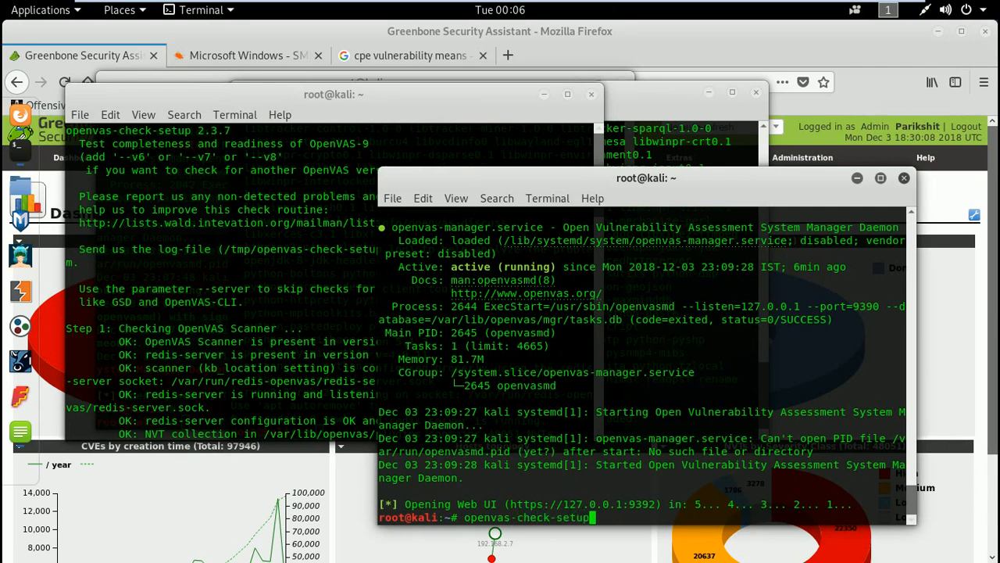
key("Return")
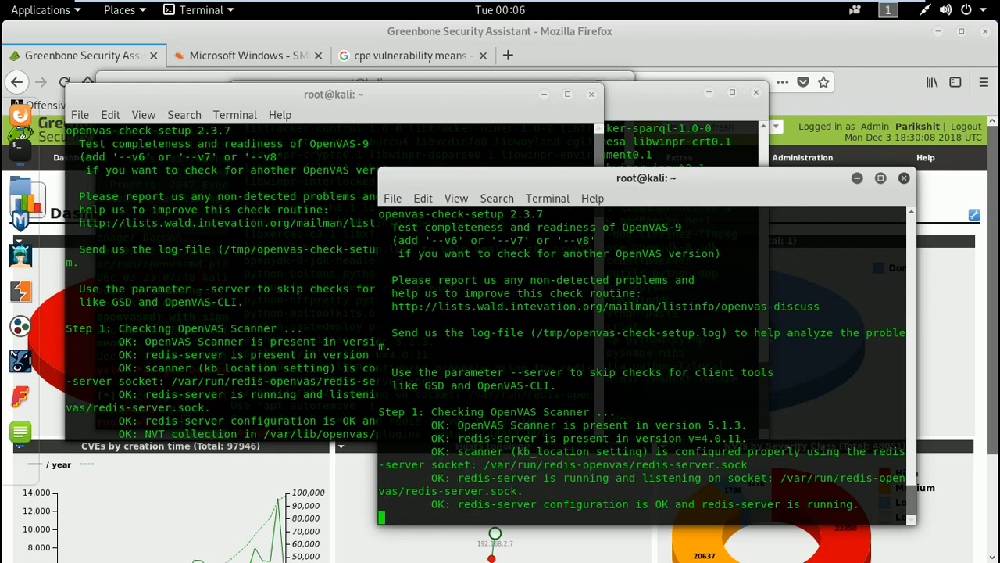
double_click(755, 179)
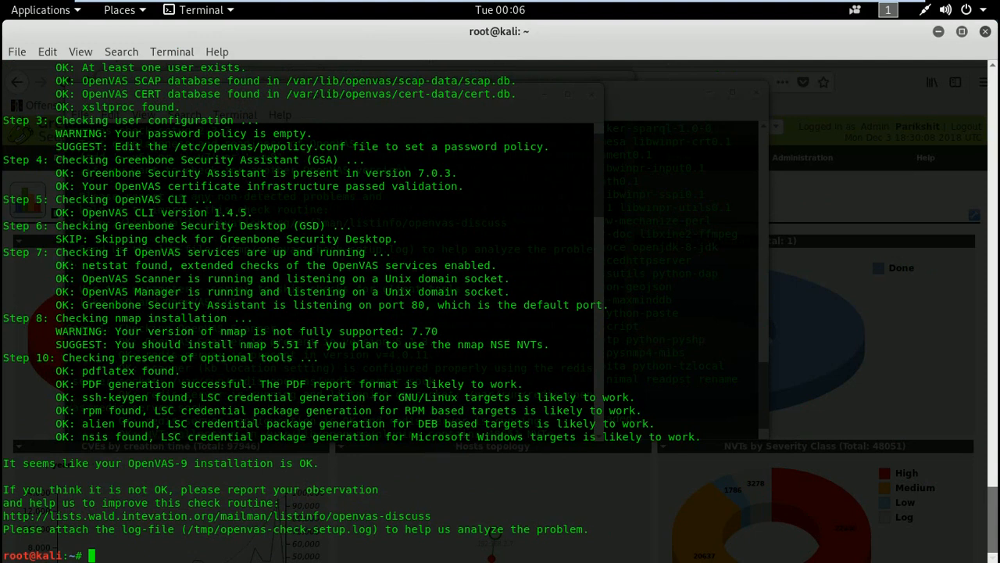
Review the end of the setup check output and run openvas-check-setup again.
left_click_drag(322, 472, 289, 472)
left_click(286, 472)
left_click_drag(57, 413, 471, 426)
left_click(471, 426)
type("openvas-check-setup")
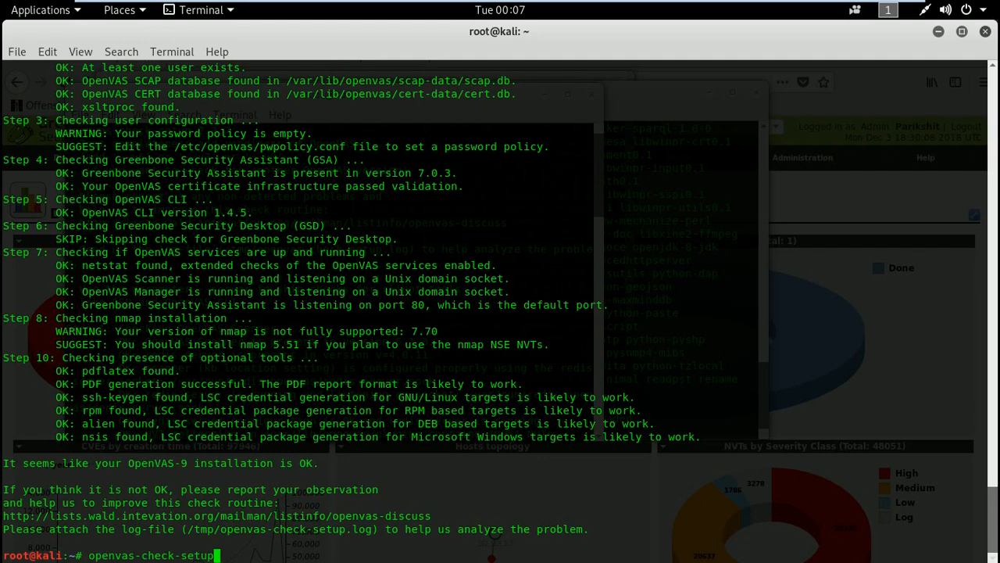
key("Return")
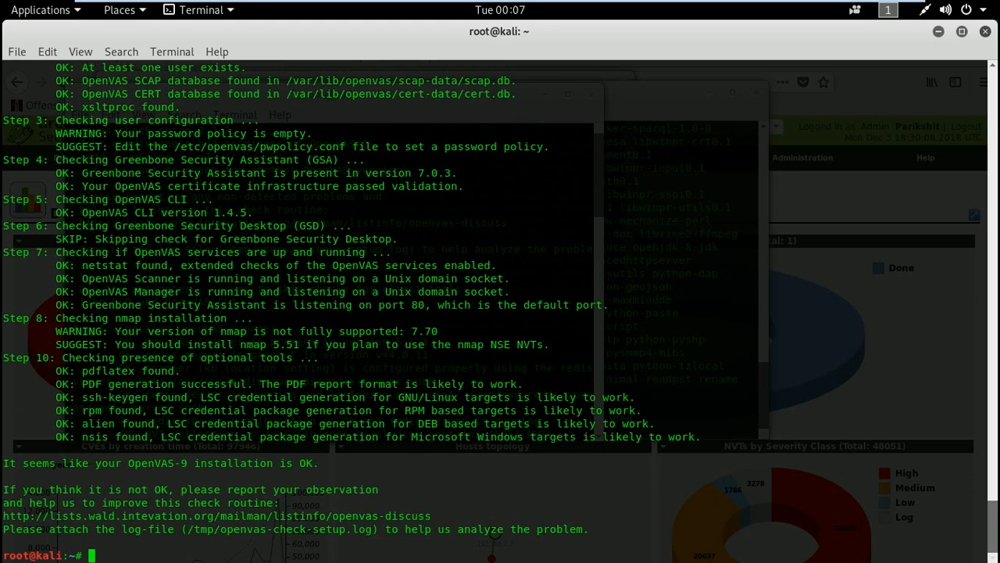
Examine the optional-tools lines on Windows target support and the final verdict on the OpenVAS-9 installation.
left_click_drag(542, 440, 597, 440)
left_click(597, 440)
left_click_drag(526, 442, 578, 442)
left_click(579, 442)
left_click_drag(452, 440, 663, 440)
left_click(667, 440)
left_click_drag(332, 471, 94, 467)
left_click(117, 469)
Try to start the OpenVAS services with the command openvas start.
type("openvas-")
key("BackSpace")
type("start")
key("Return")
Recall the previous command, correct it to openvas-start and run it.
key("Up")
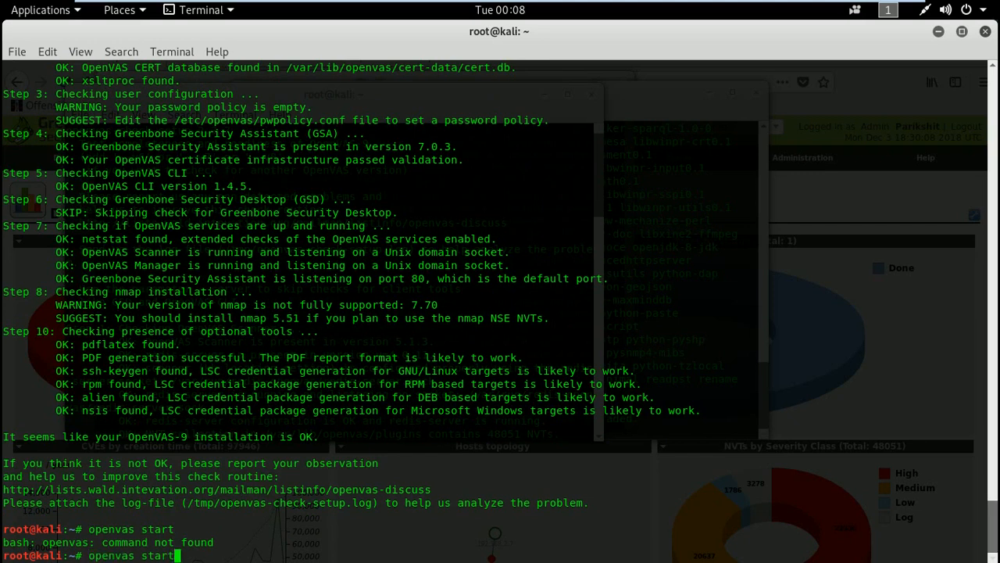
key("Left")
key("Left")
key("Left")
key("Left")
key("Left")
key("BackSpace")
type("-")
key("Return")
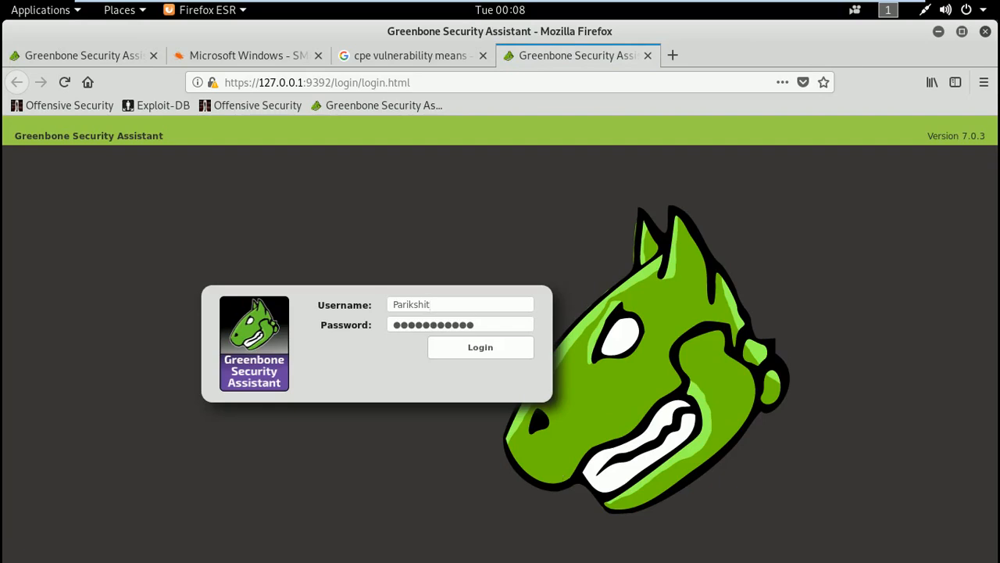
Log in to Greenbone Security Assistant with the saved username and password, and close the old Greenbone and cpe vulnerability search tabs.
left_click(458, 306)
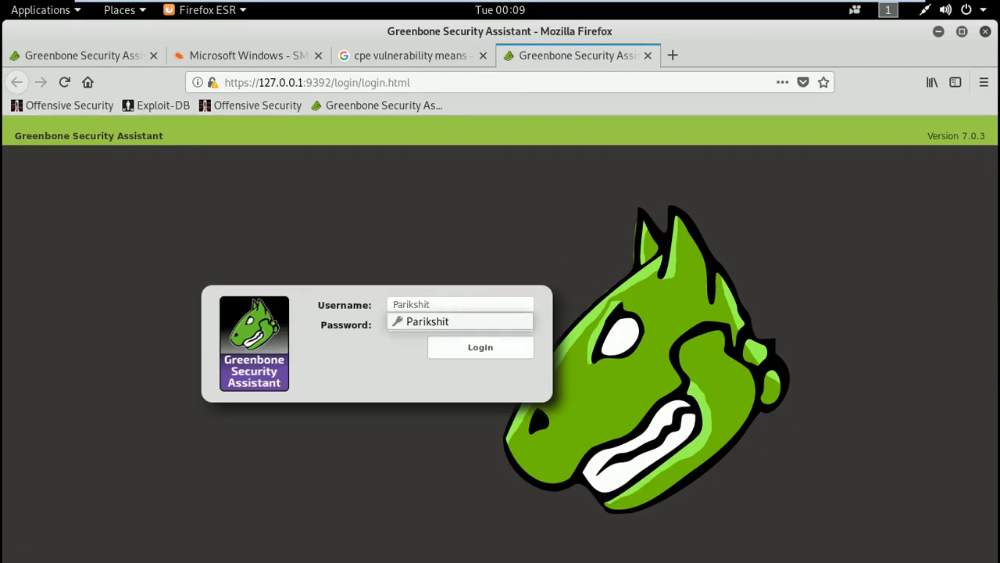
left_click(461, 321)
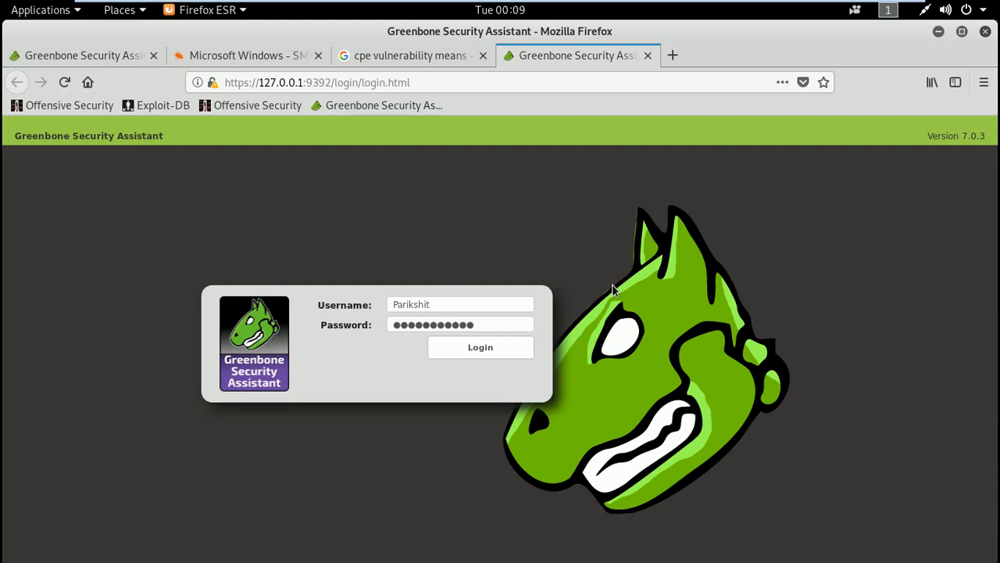
left_click(493, 352)
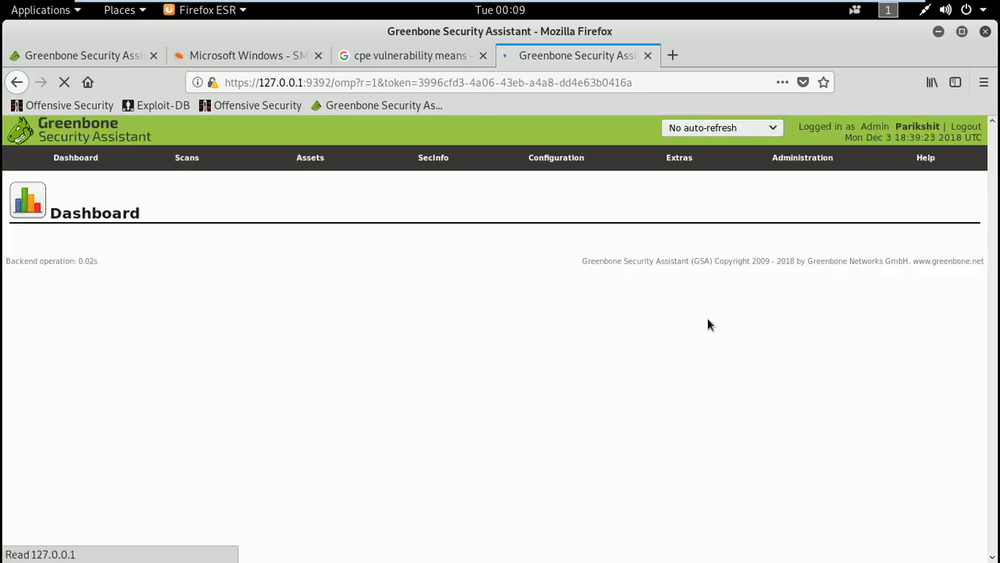
left_click(153, 55)
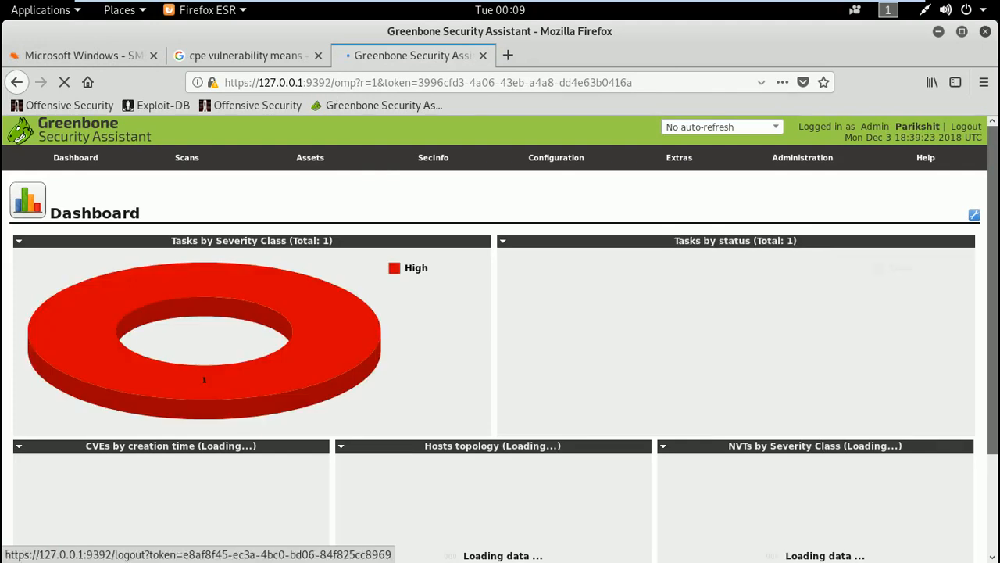
left_click(319, 55)
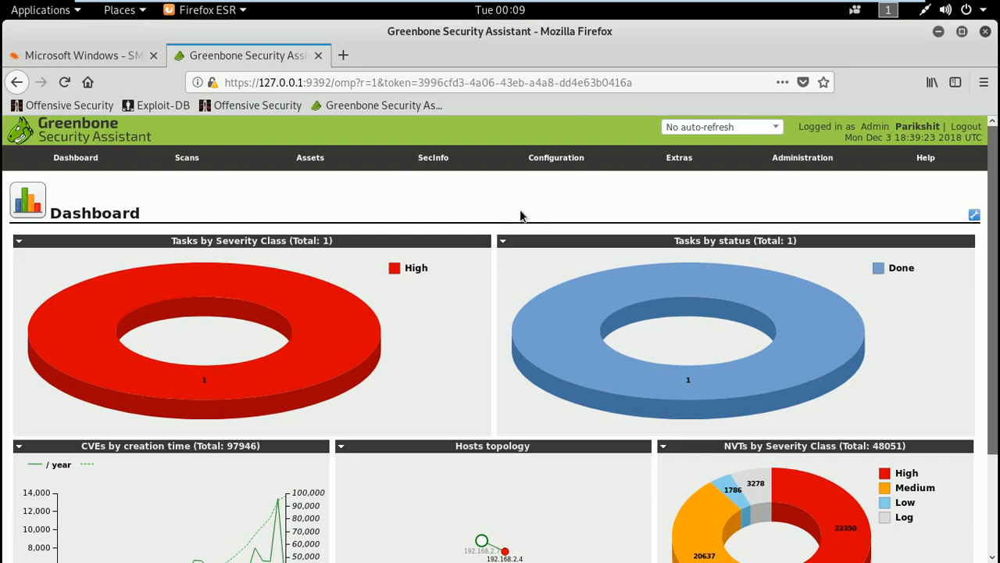
Switch to the Leafpad notes and review the OpenVAS install, check, start and stop commands.
key("alt+Tab")
key("alt+Tab")
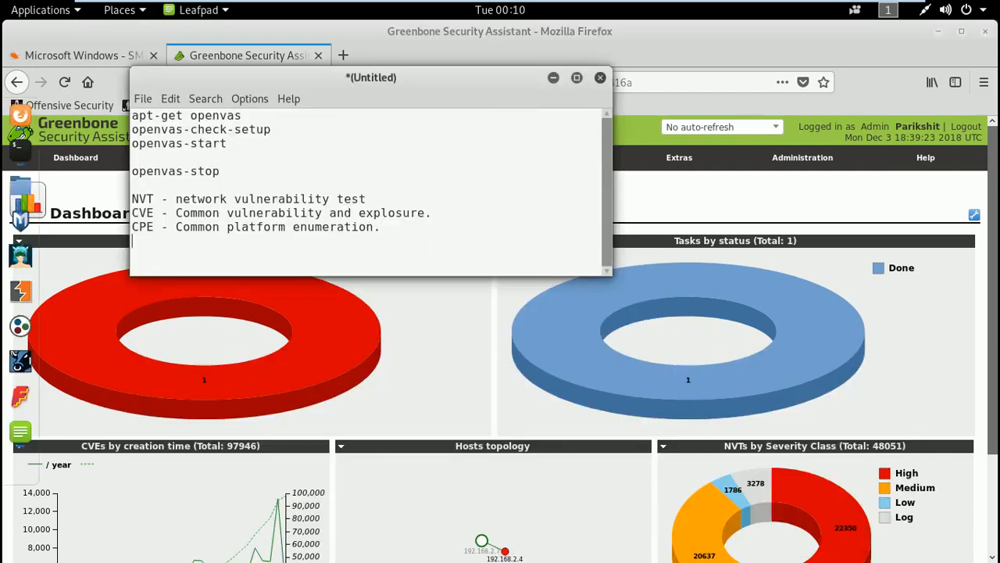
left_click(245, 145)
left_click_drag(245, 145, 227, 184)
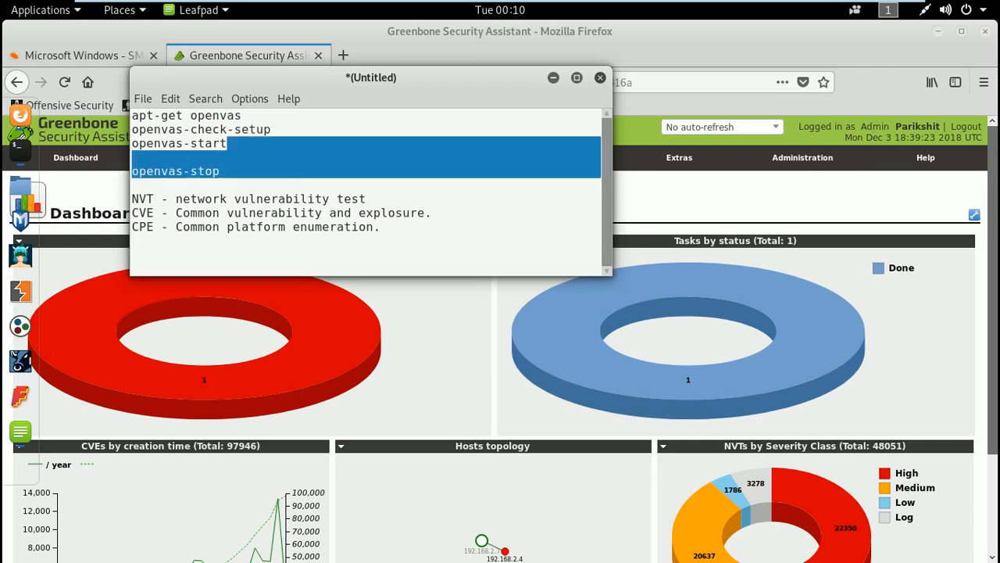
left_click(404, 214)
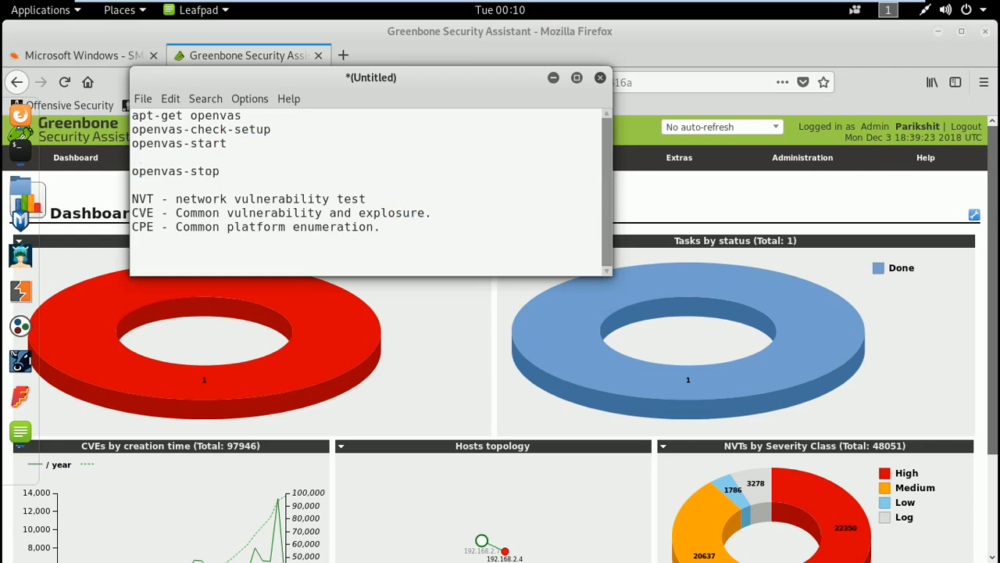
left_click_drag(235, 145, 132, 117)
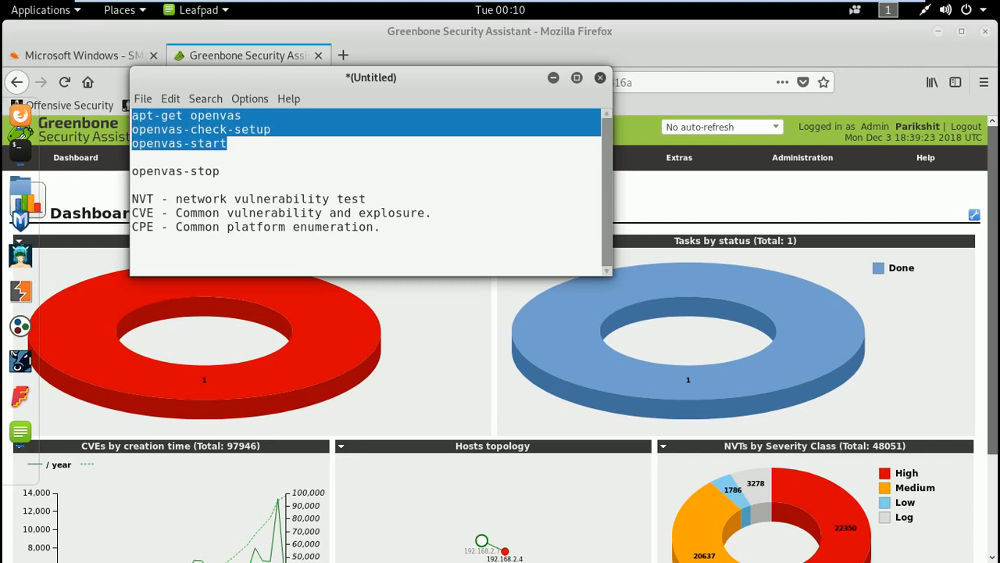
left_click(281, 161)
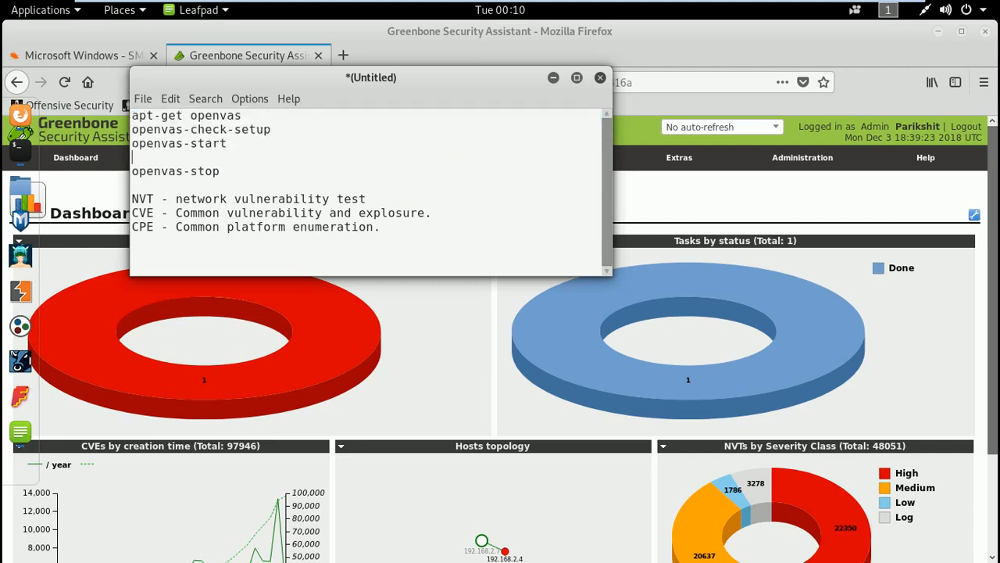
Return to Firefox and examine the dashboard's charts of tasks by severity class and by status.
left_click(660, 218)
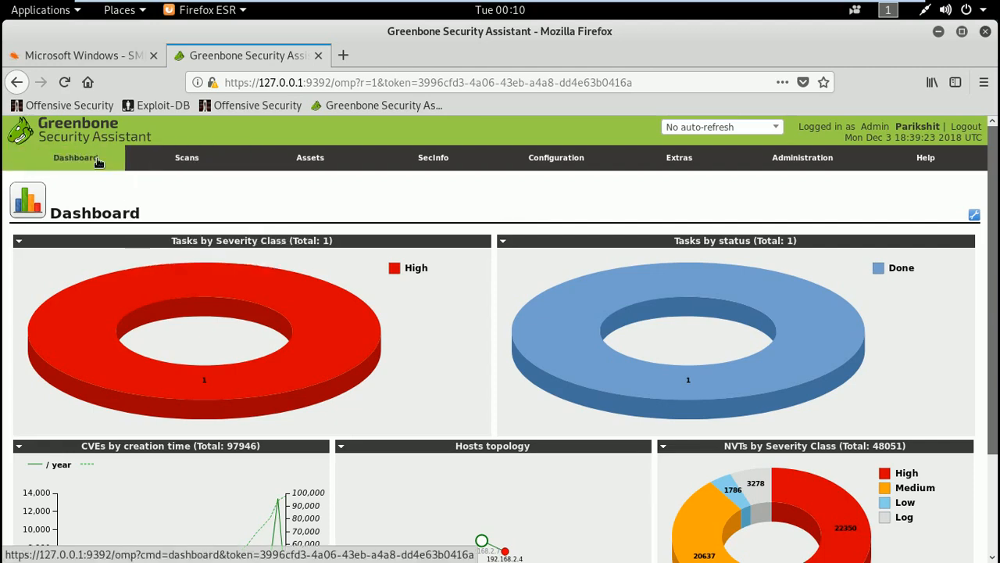
mouse_move(186, 158)
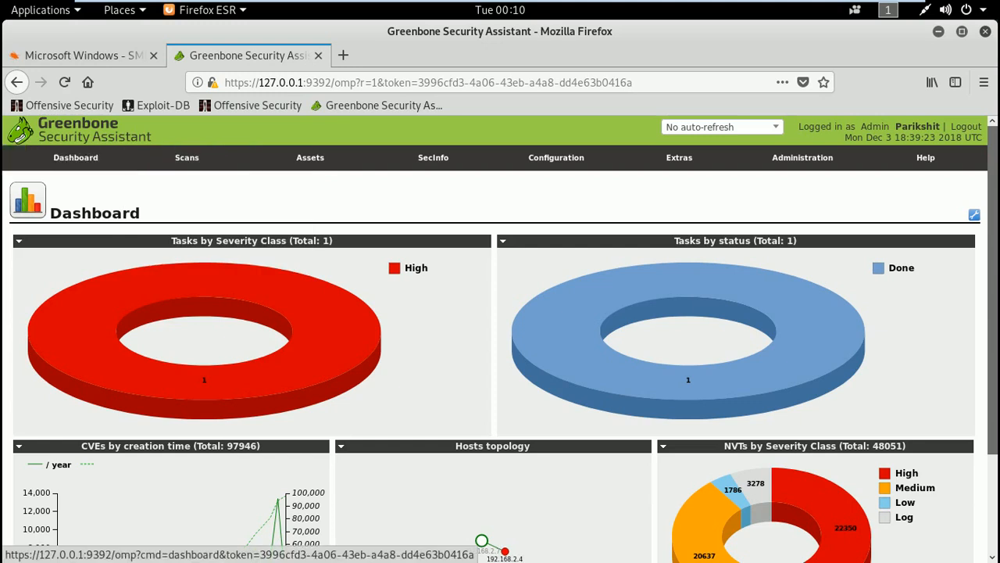
mouse_move(326, 332)
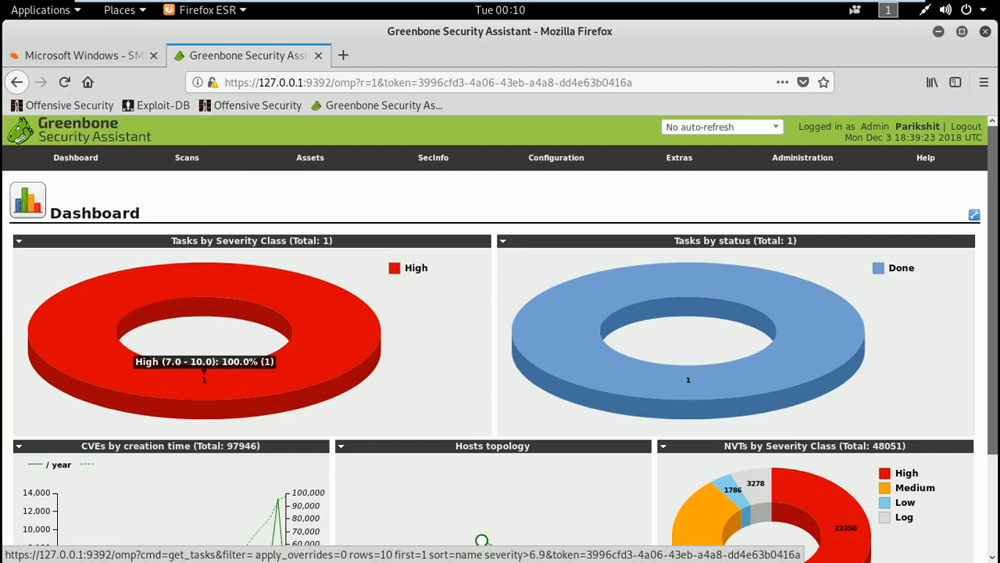
mouse_move(637, 315)
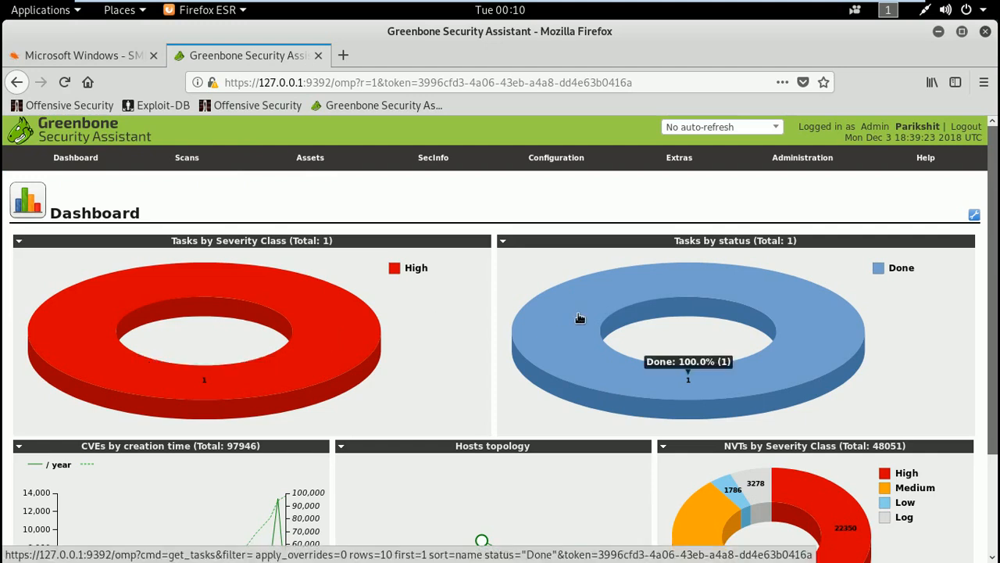
mouse_move(998, 274)
left_mouse_down()
mouse_move(998, 334)
mouse_move(998, 271)
left_mouse_up()
mouse_move(792, 300)
mouse_move(306, 357)
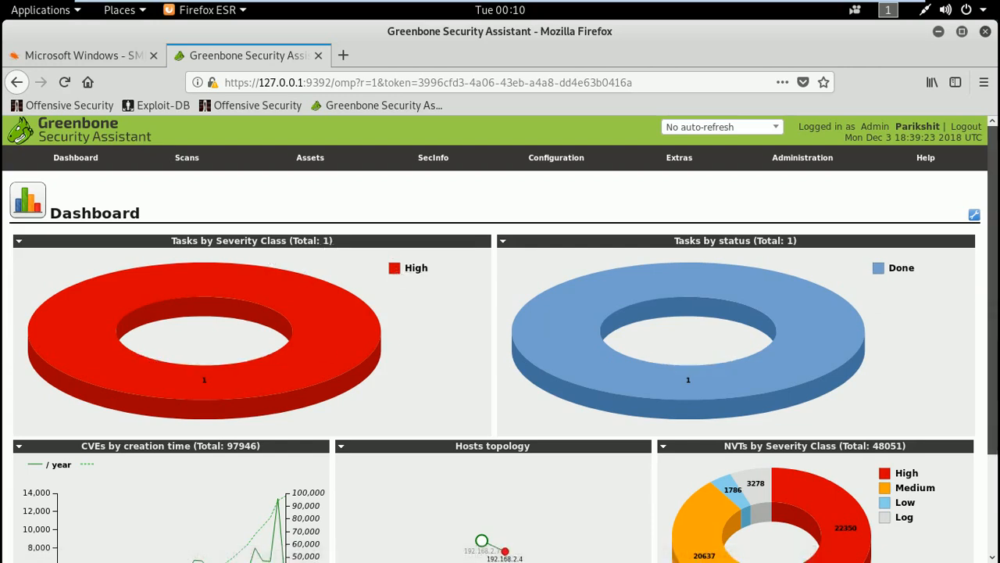
Examine the dashboard's charts of CVEs by creation time, hosts topology and NVTs by severity class.
scroll(998, 402, "down", 1)
scroll(998, 403, "down", 2)
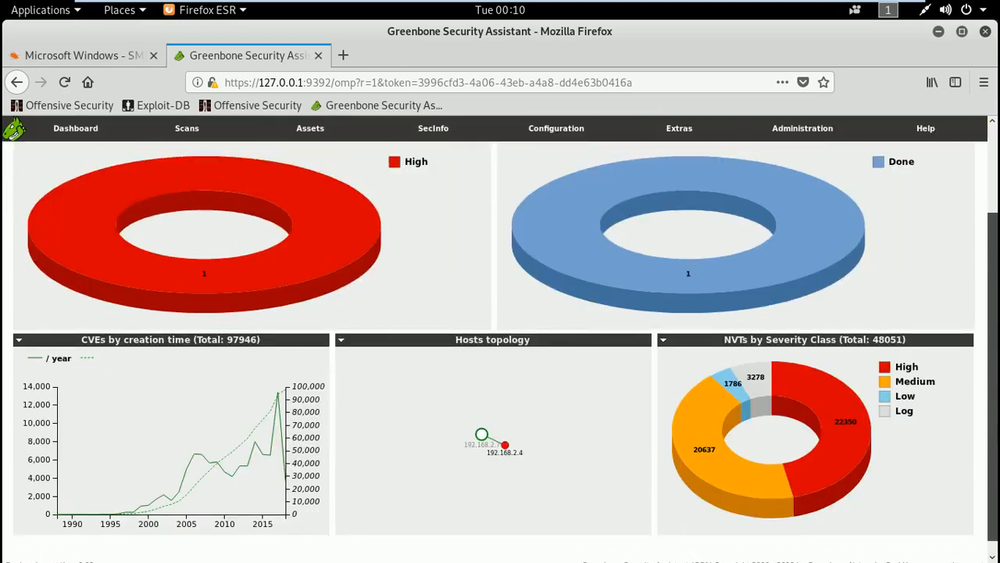
scroll(998, 403, "down", 1)
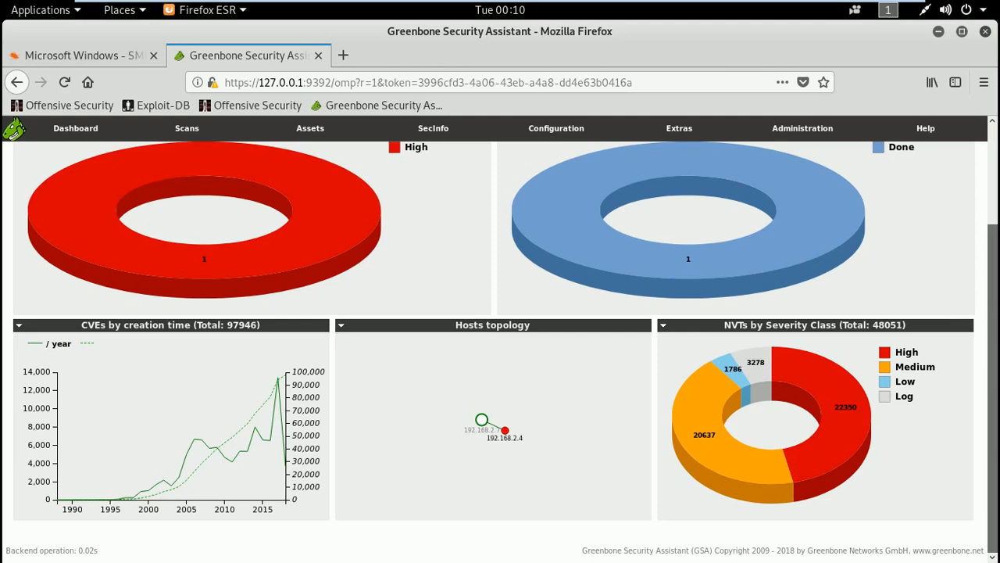
left_click_drag(475, 441, 490, 441)
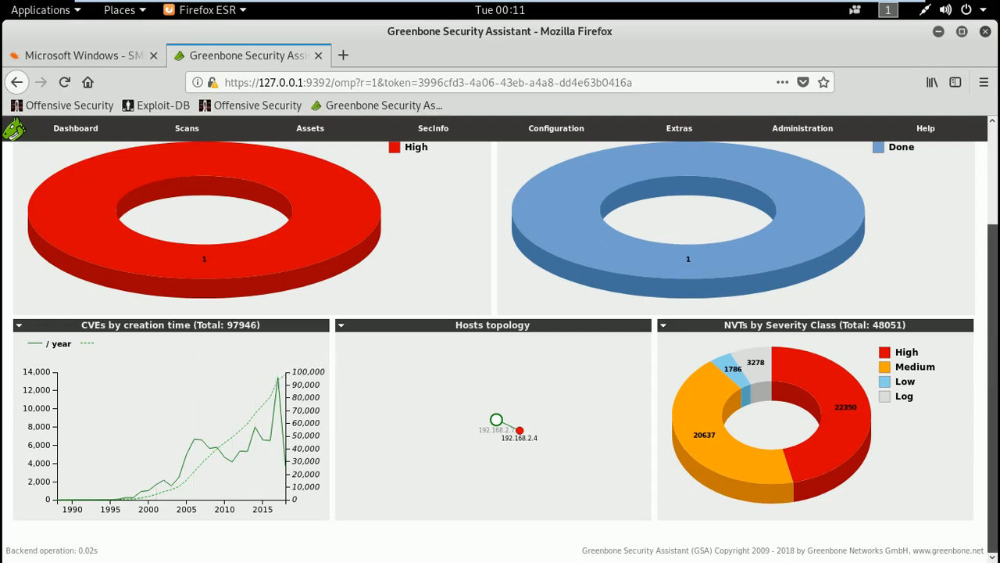
scroll(993, 312, "up", 2)
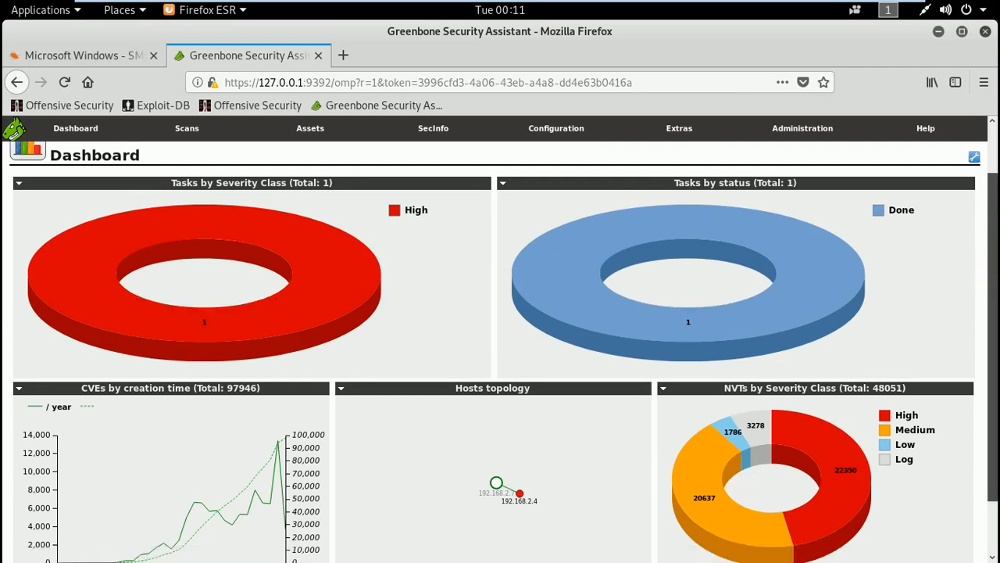
left_click_drag(996, 284, 996, 226)
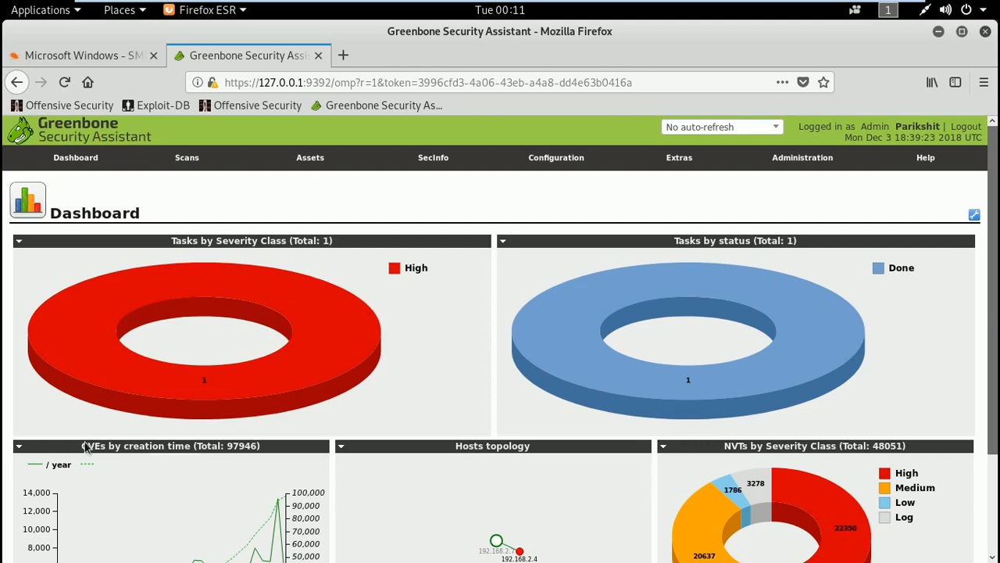
mouse_move(204, 373)
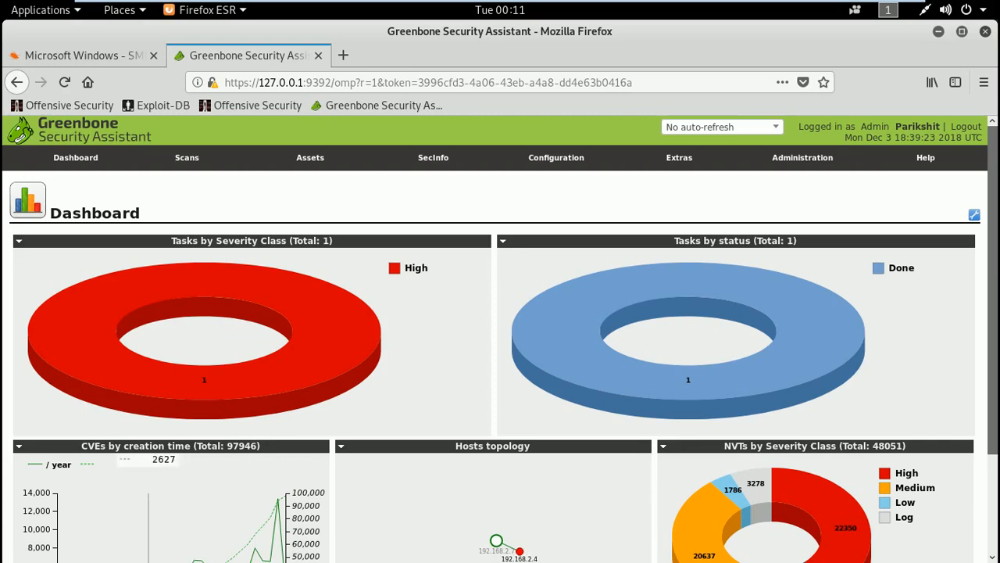
Open the user groups page, and review the list of users with their roles and host access.
mouse_move(556, 160)
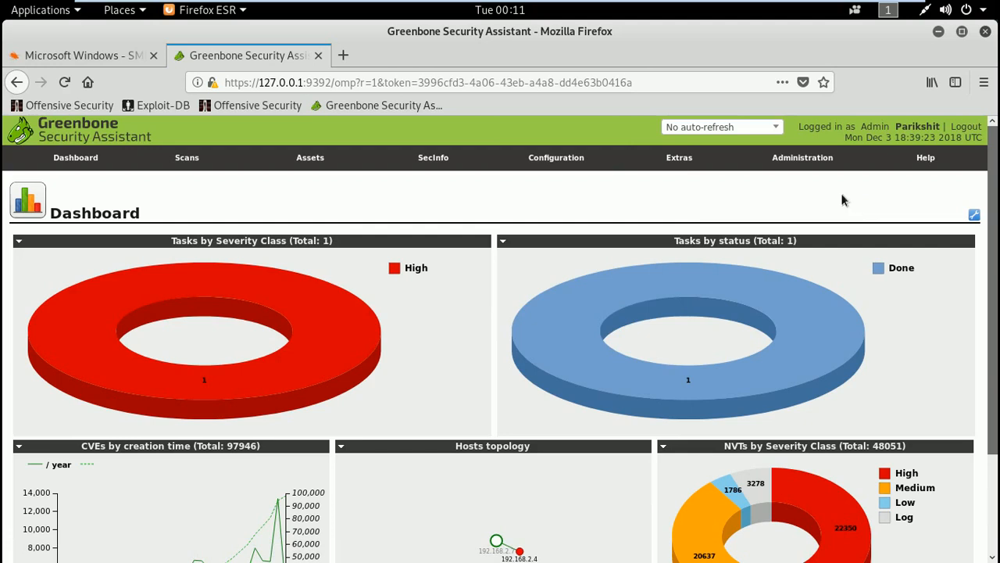
mouse_move(813, 165)
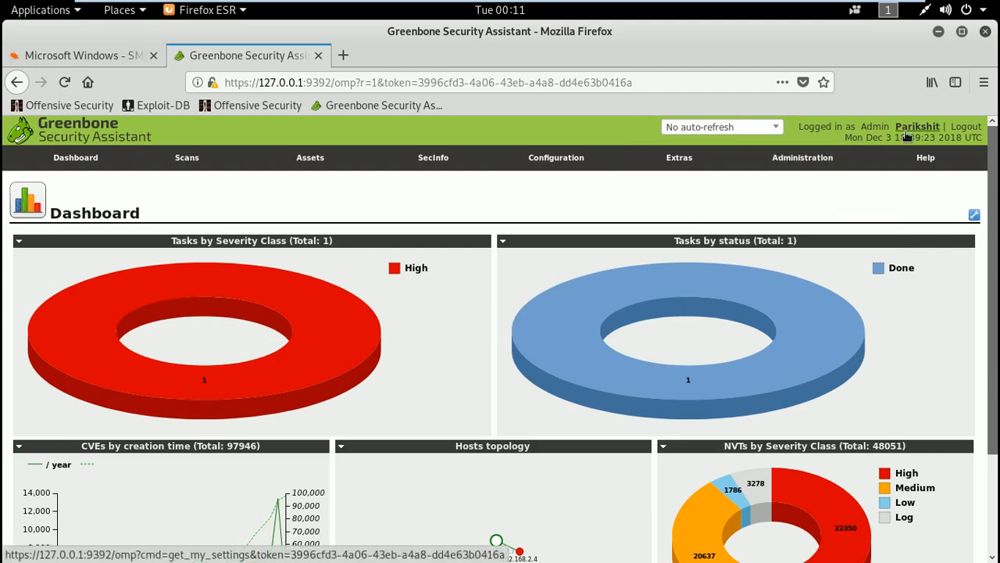
left_click_drag(861, 127, 854, 201)
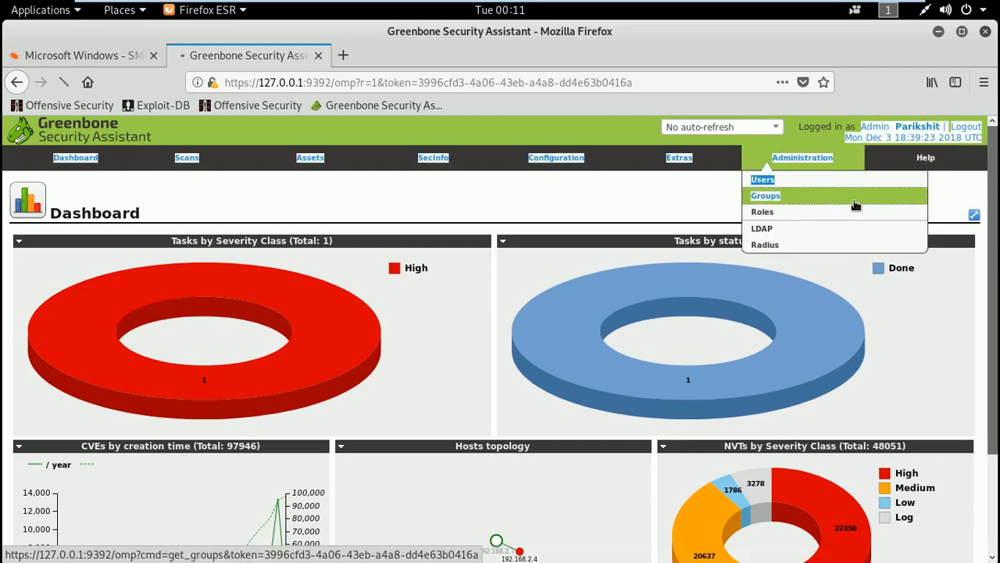
left_click(852, 196)
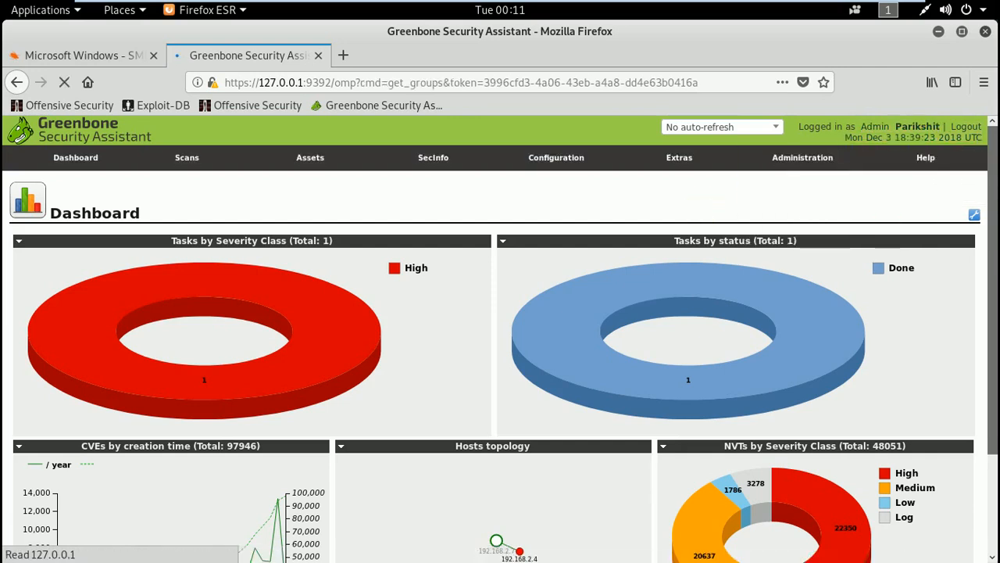
mouse_move(810, 166)
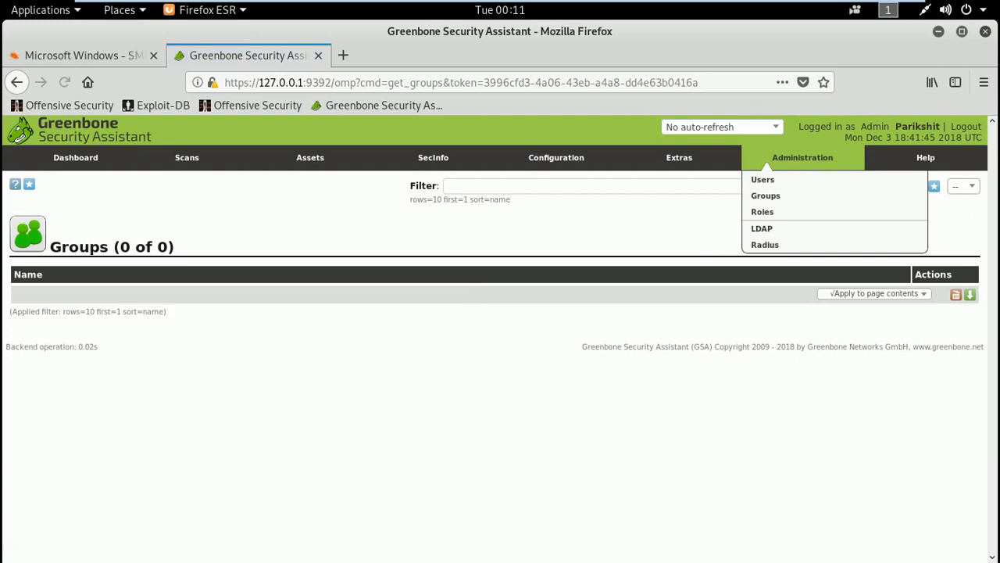
left_click(767, 186)
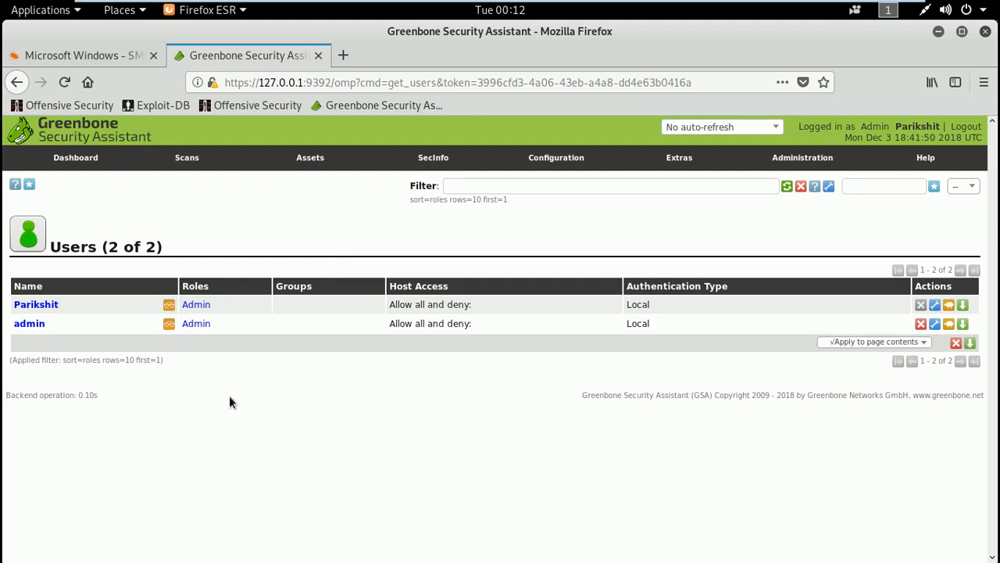
left_click(305, 82)
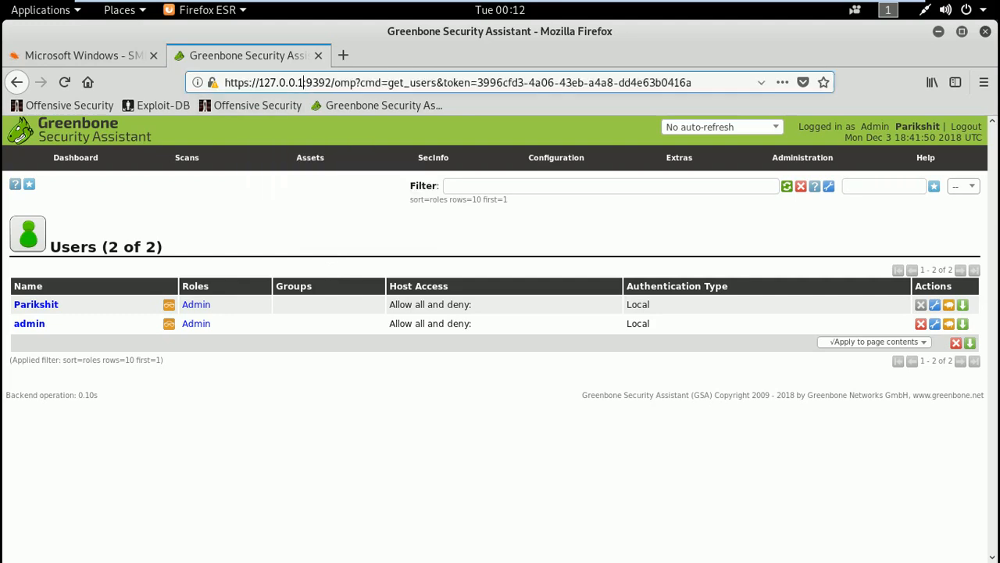
left_click(326, 233)
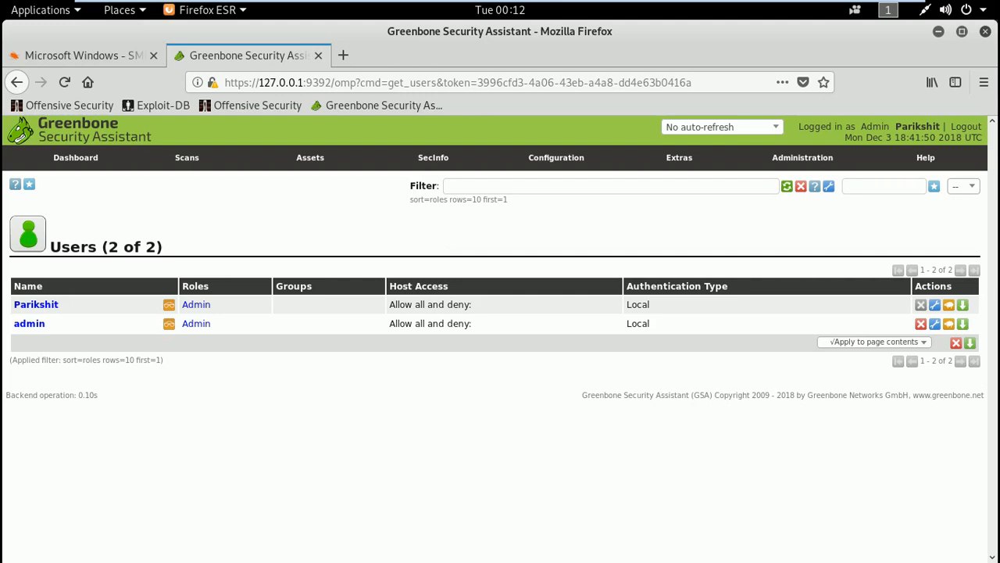
Open the permissions list and go to its second page of entries.
mouse_move(556, 157)
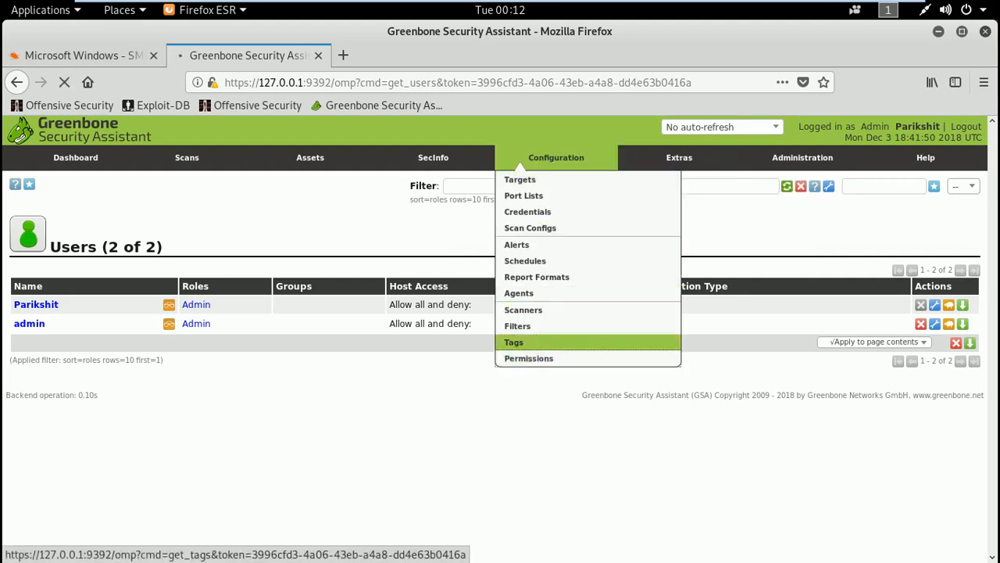
left_click(515, 341)
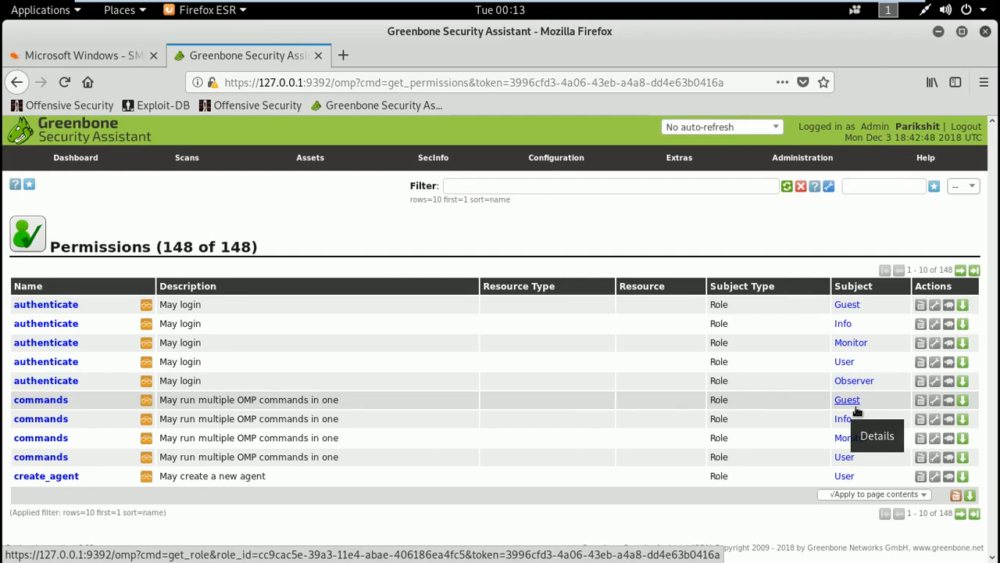
left_click(961, 513)
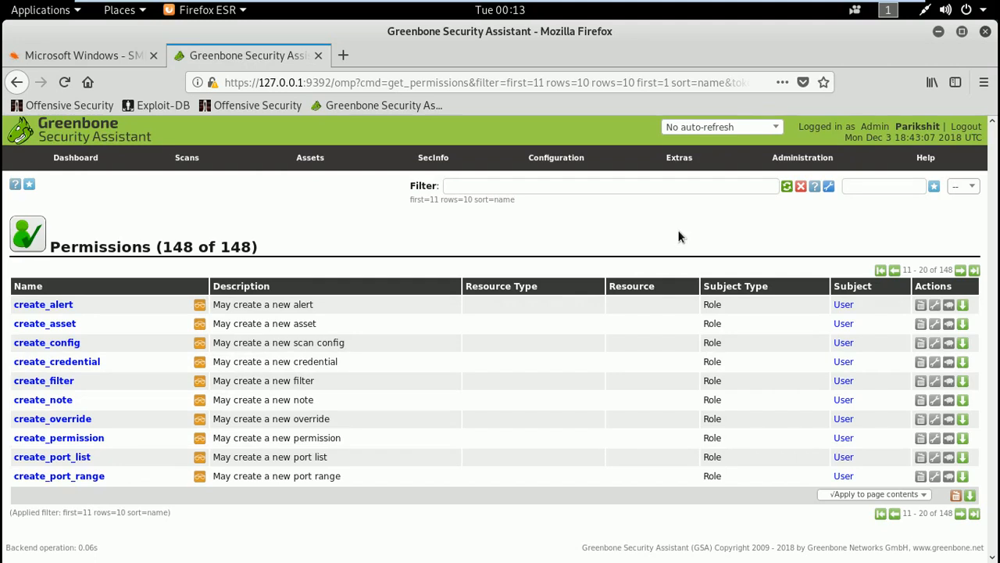
Open the list of user roles and review the role descriptions.
mouse_move(810, 166)
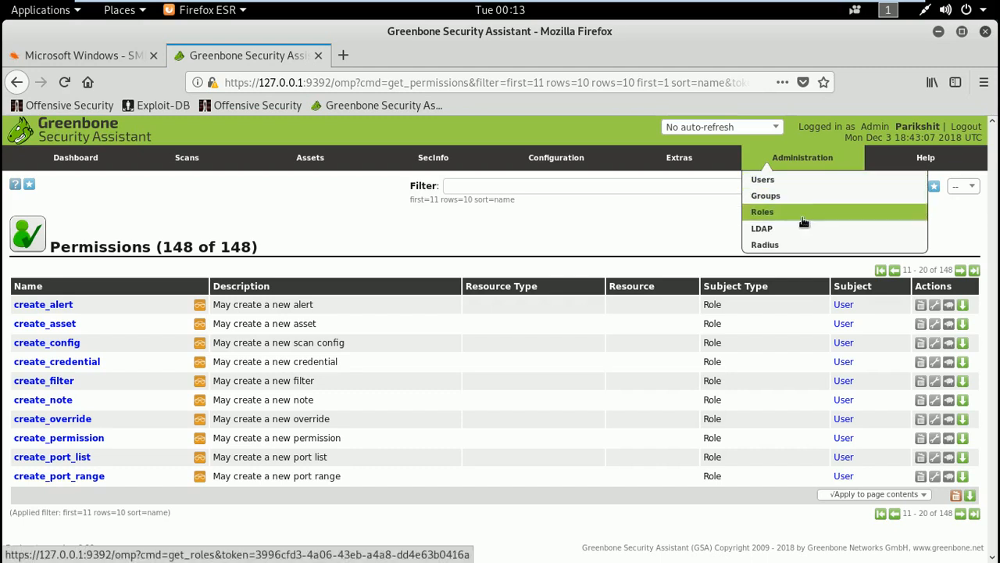
left_click(769, 217)
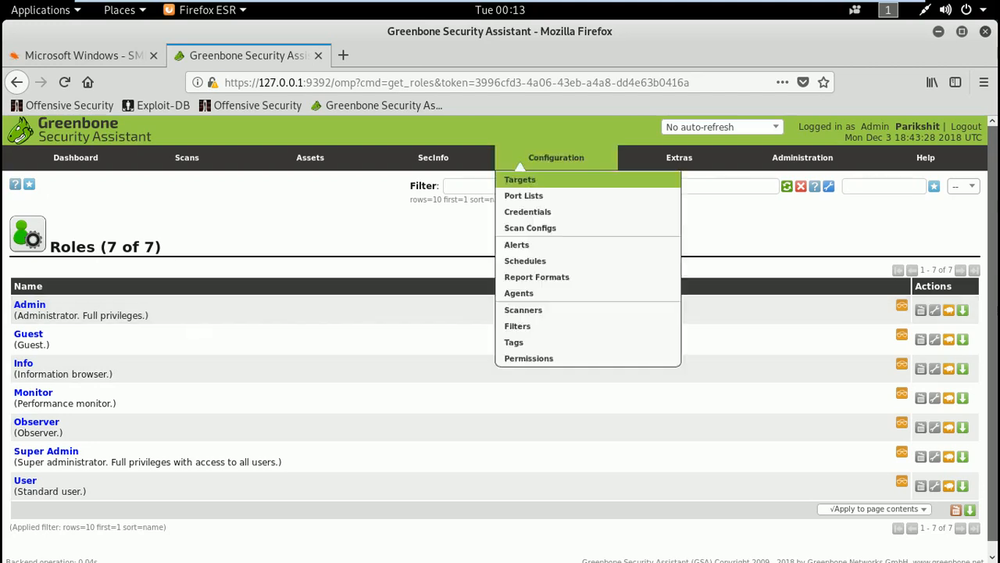
mouse_move(187, 158)
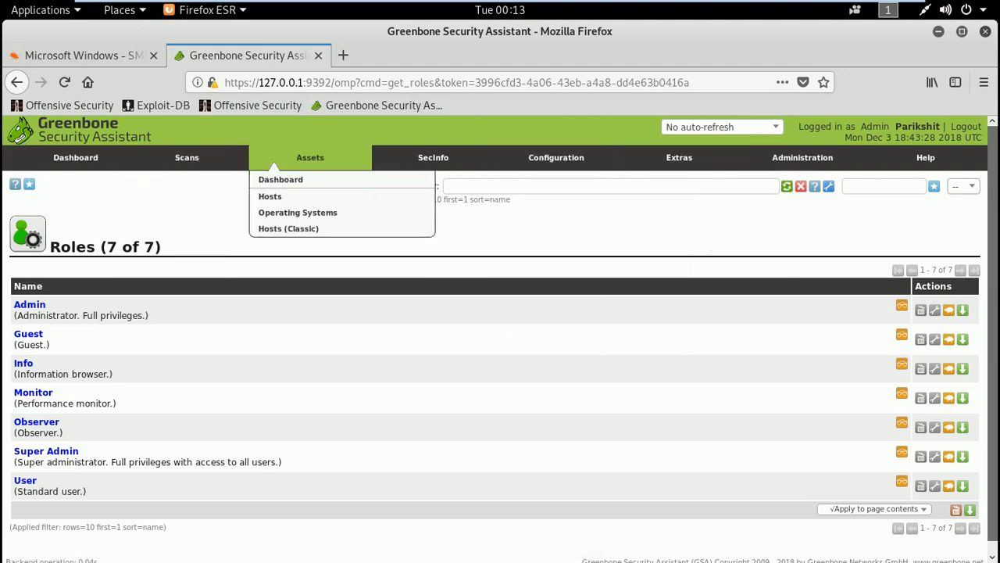
mouse_move(678, 172)
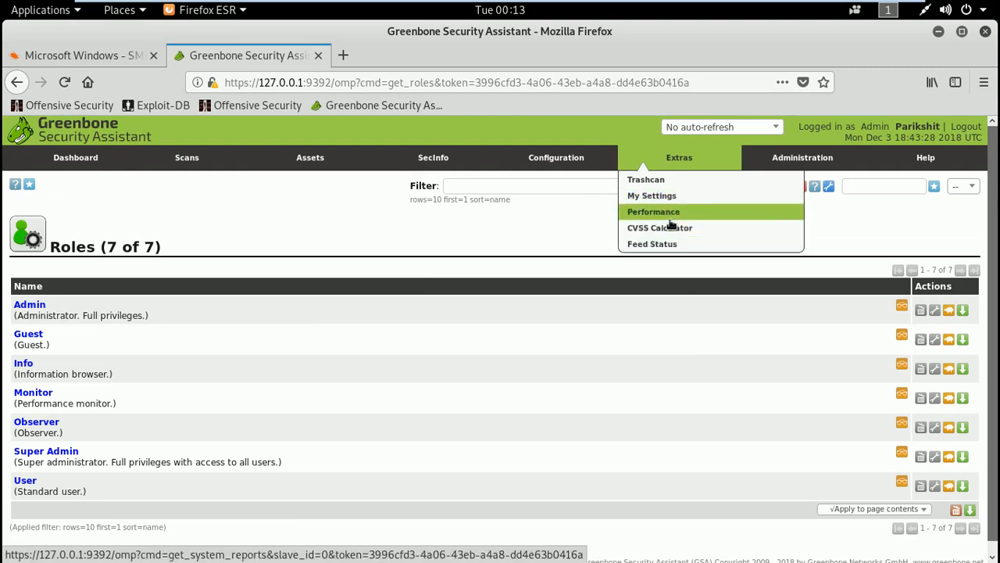
Open the scan targets, review the new target form's name, hosts and port list options, and close it without creating a target.
mouse_move(573, 171)
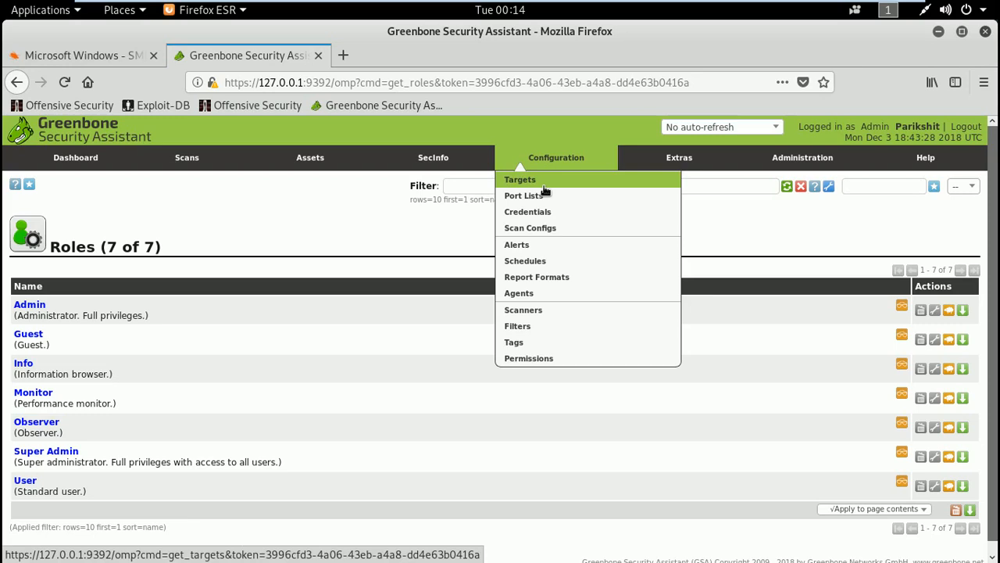
left_click(545, 186)
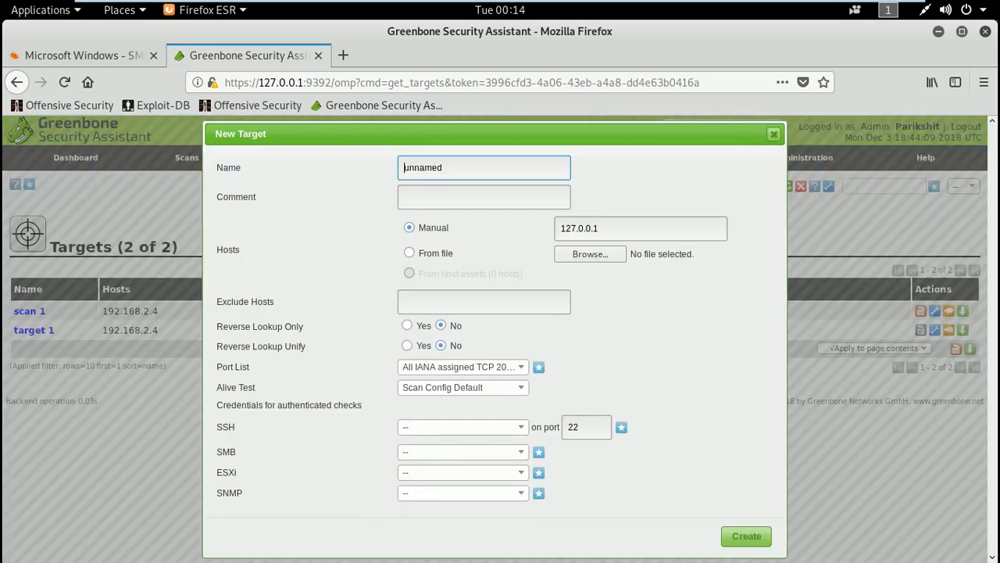
double_click(438, 167)
left_click_drag(618, 234, 560, 229)
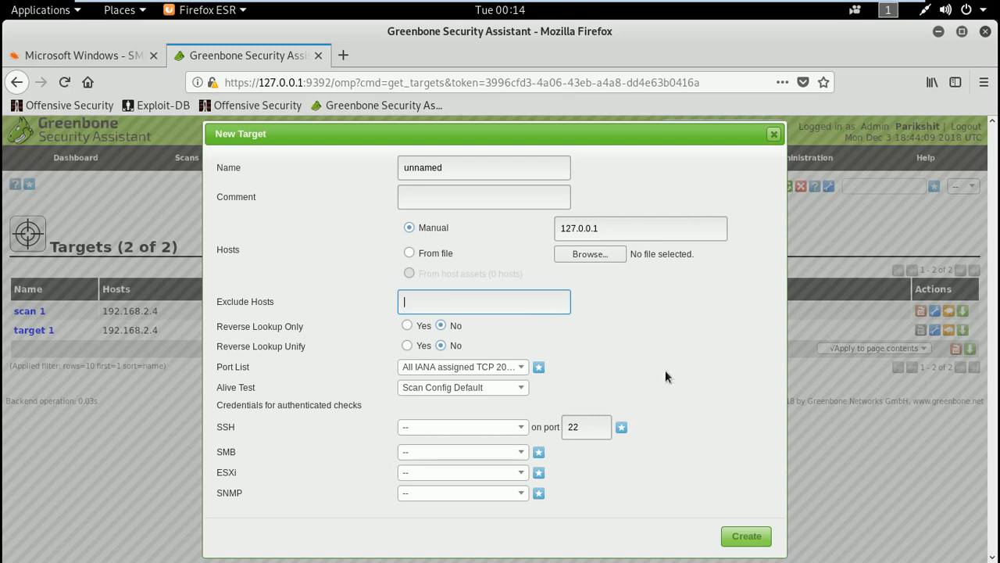
left_click(516, 367)
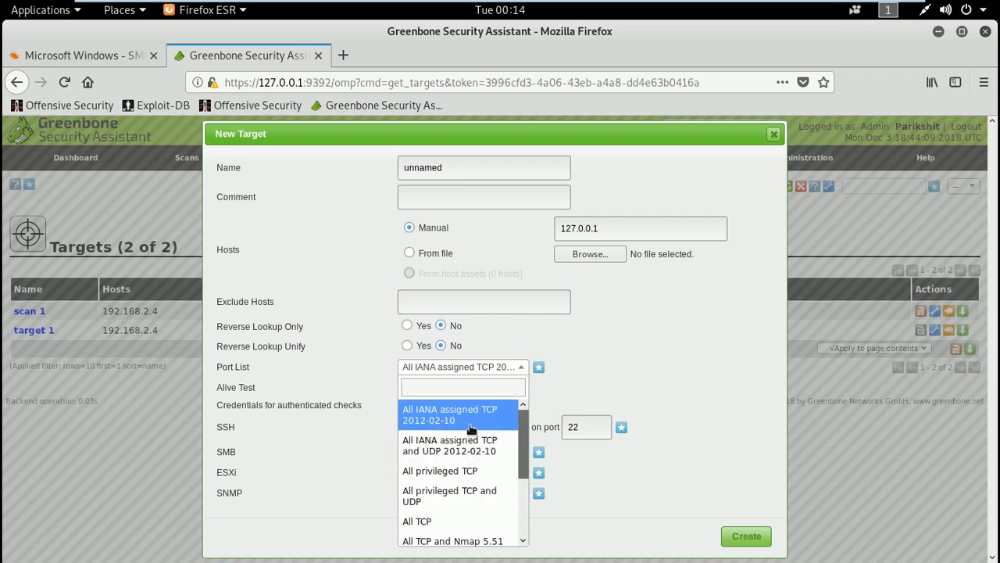
left_click(561, 399)
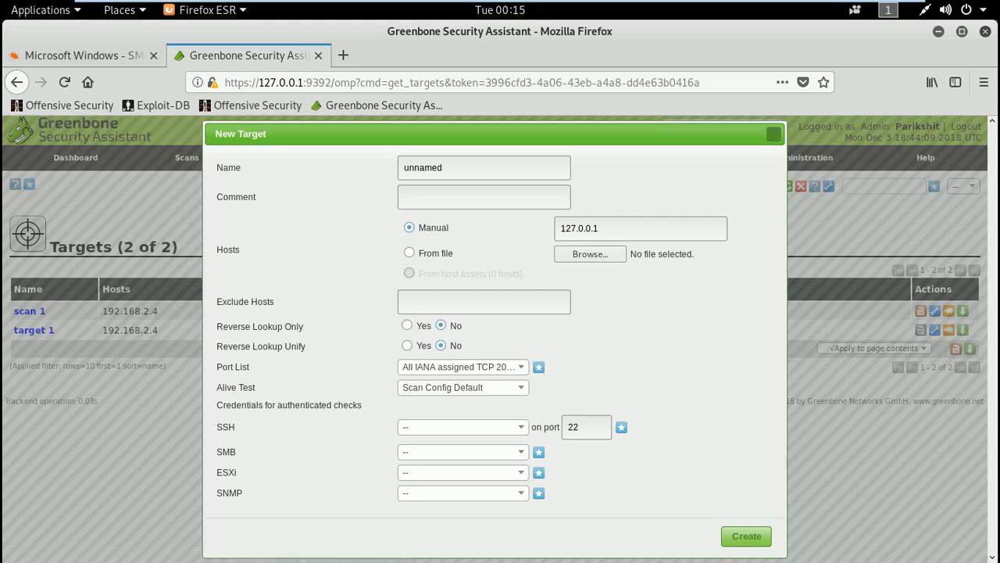
left_click(774, 133)
Open the port lists and examine the port range details of All privileged TCP.
mouse_move(556, 157)
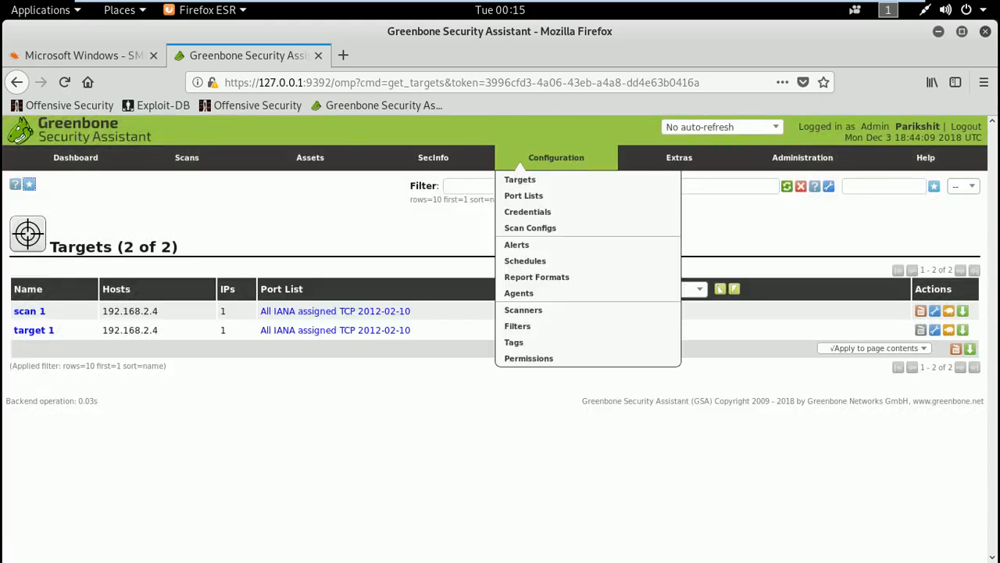
left_click(545, 205)
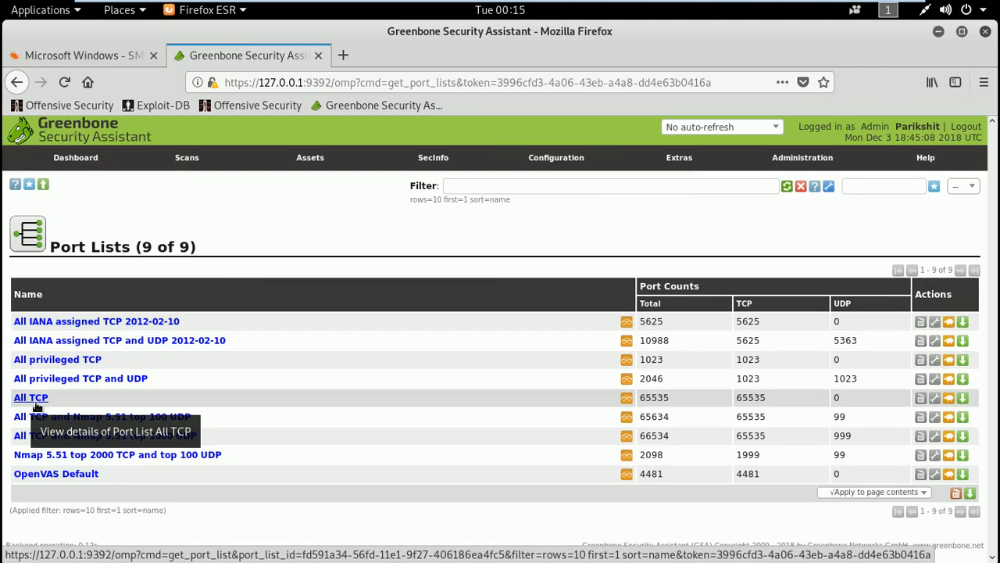
mouse_move(555, 157)
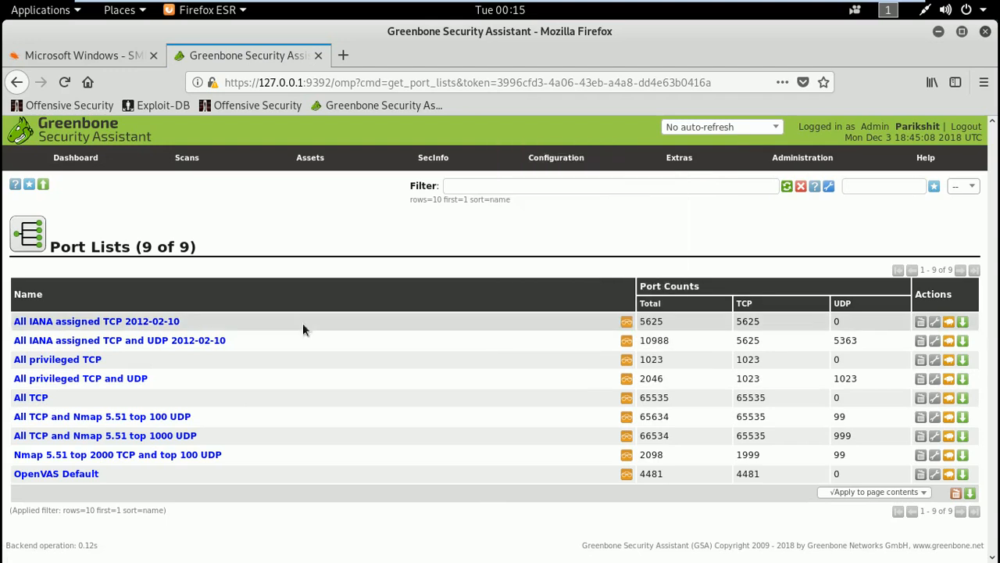
left_click(75, 362)
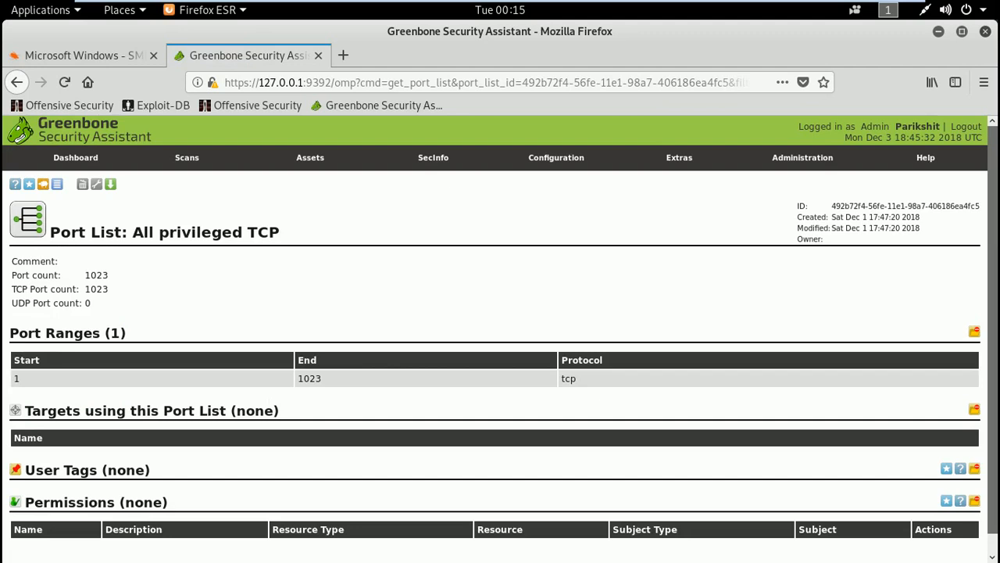
left_click_drag(332, 388, 295, 380)
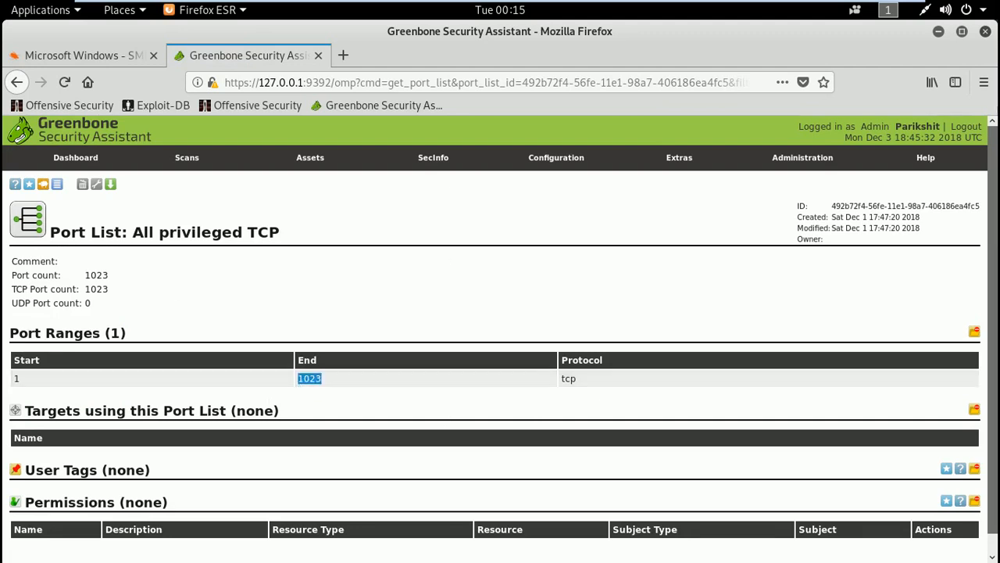
Return to the port lists and examine the port ranges of All IANA assigned TCP 2012-02-10.
left_click(530, 202)
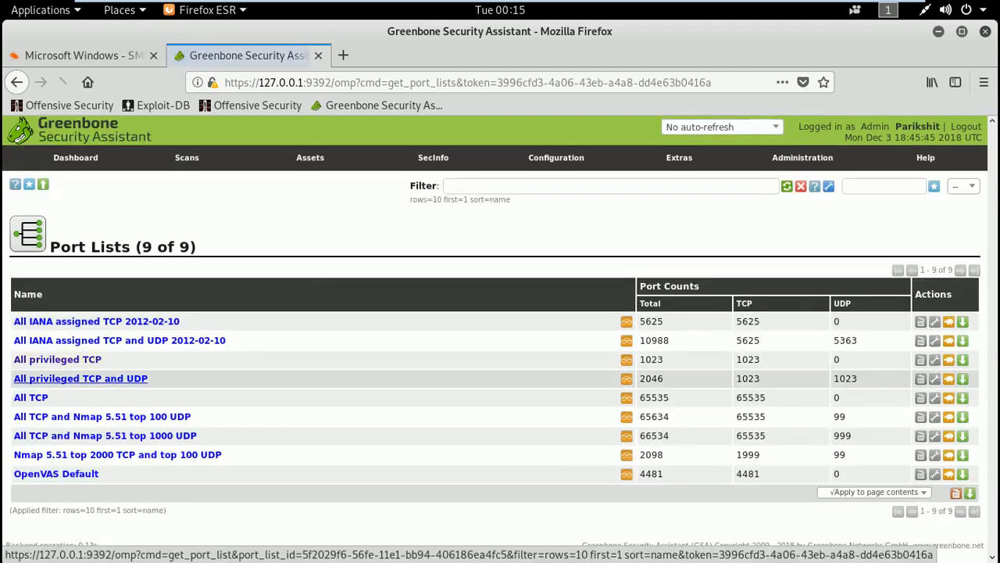
left_click(71, 326)
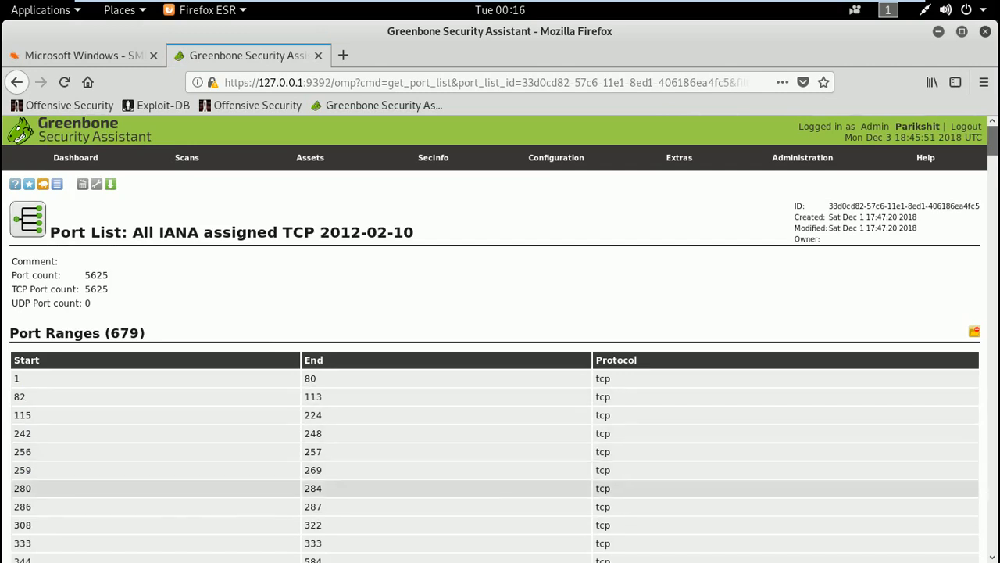
scroll(500, 336, "down", 5)
mouse_move(993, 151)
left_mouse_down()
mouse_move(996, 366)
mouse_move(986, 138)
left_mouse_up()
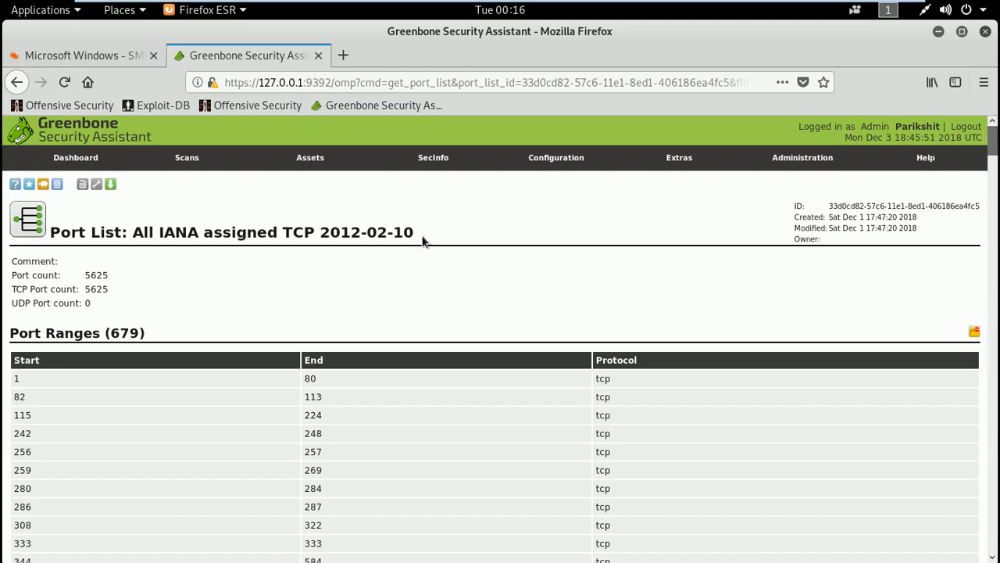
left_click_drag(422, 238, 286, 239)
left_click(460, 232)
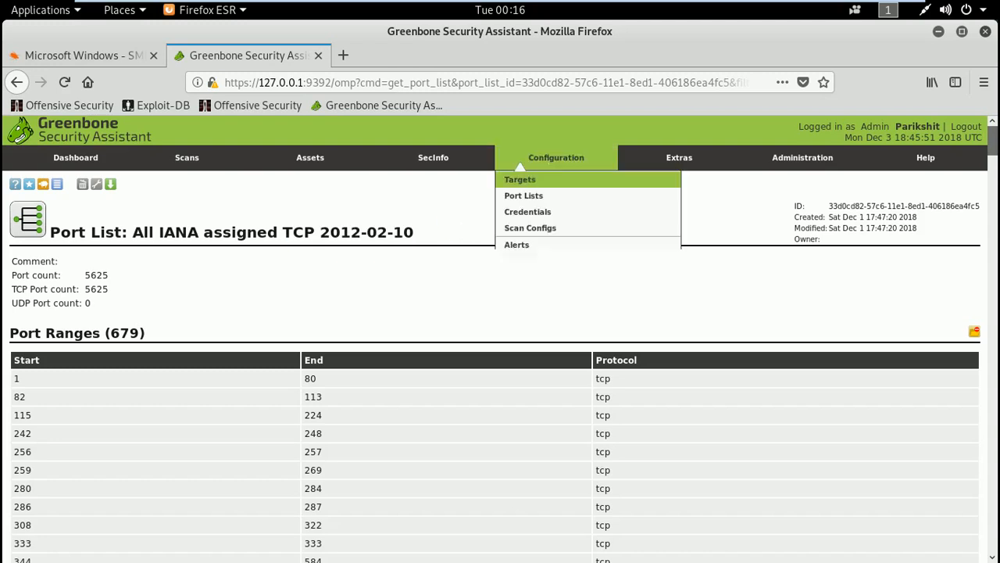
Open the credentials list, review the new credential form and its available types, and close it without creating a credential.
mouse_move(679, 157)
mouse_move(576, 165)
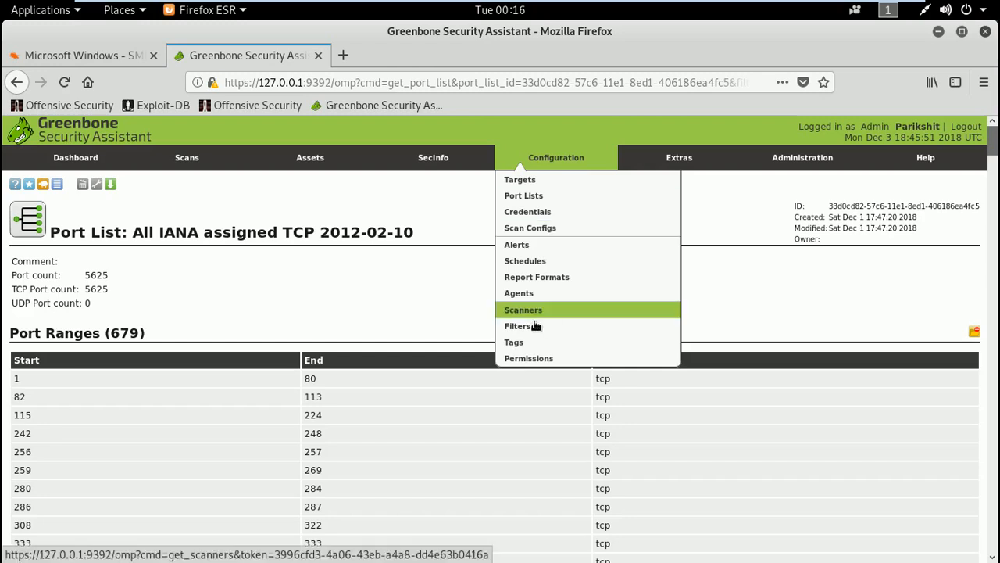
left_click(555, 213)
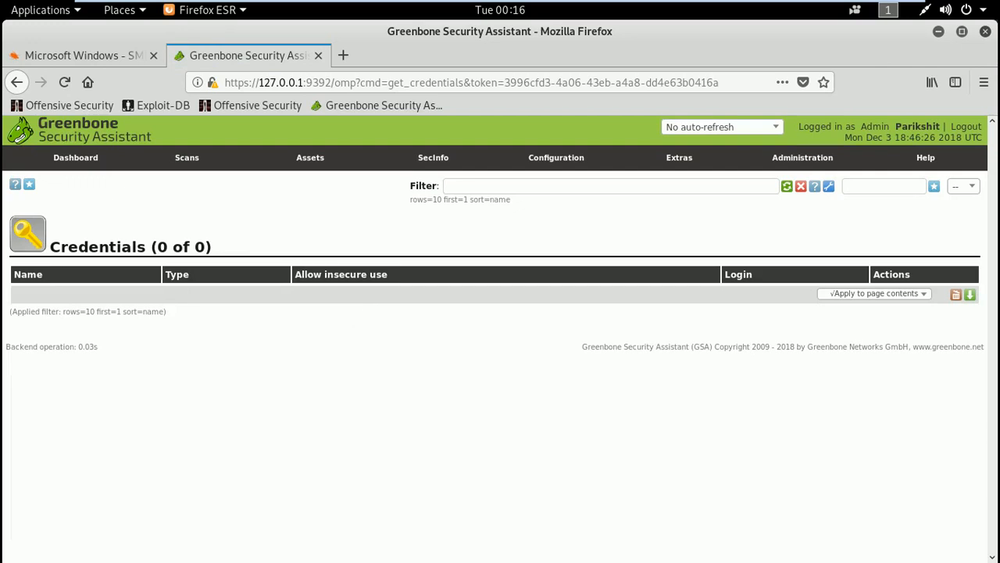
mouse_move(533, 166)
left_click(29, 186)
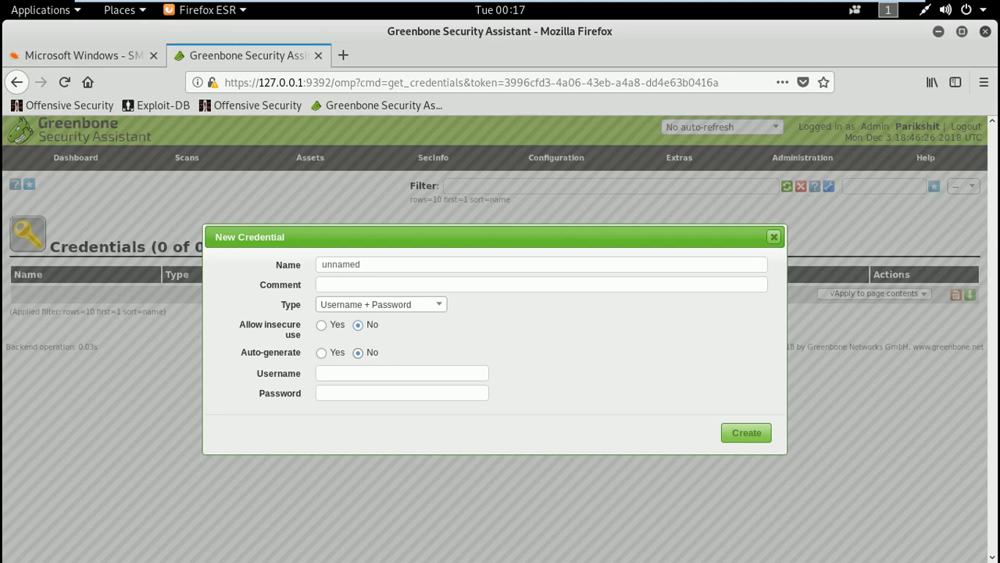
left_click(466, 377)
left_click(440, 306)
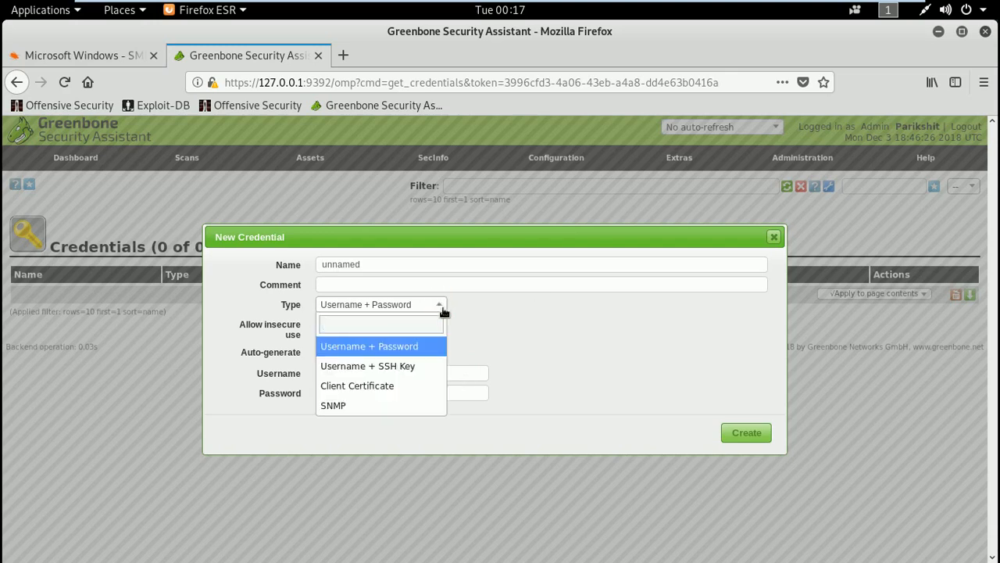
left_click(629, 306)
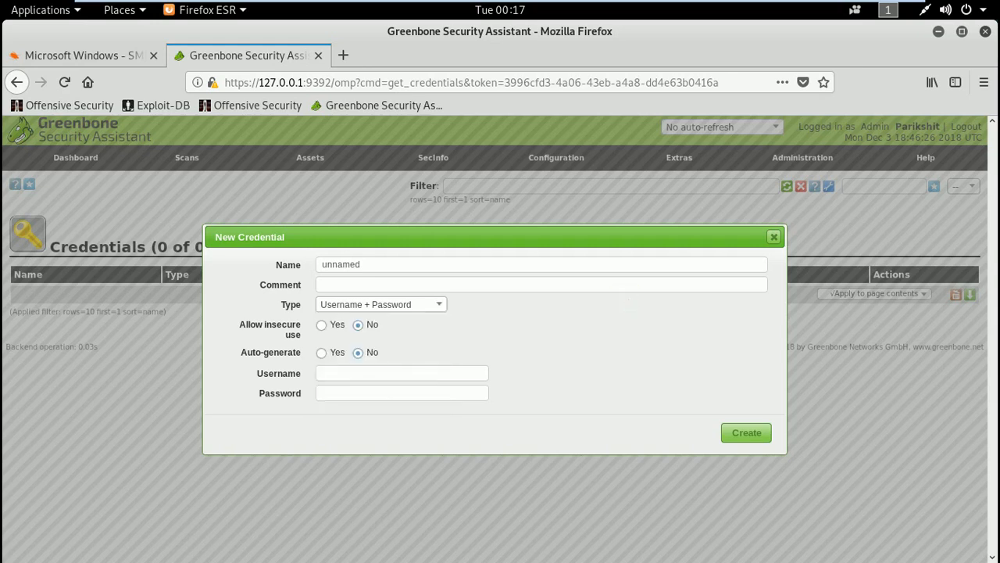
left_click(774, 236)
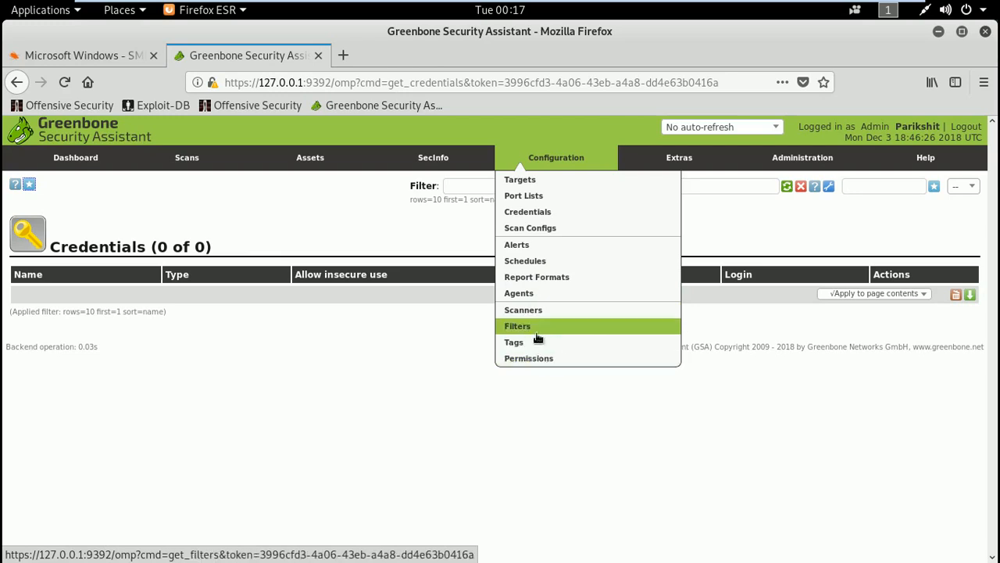
Open the NVTs overview and review its severity, creation time and family charts and the vulnerability test list.
mouse_move(440, 164)
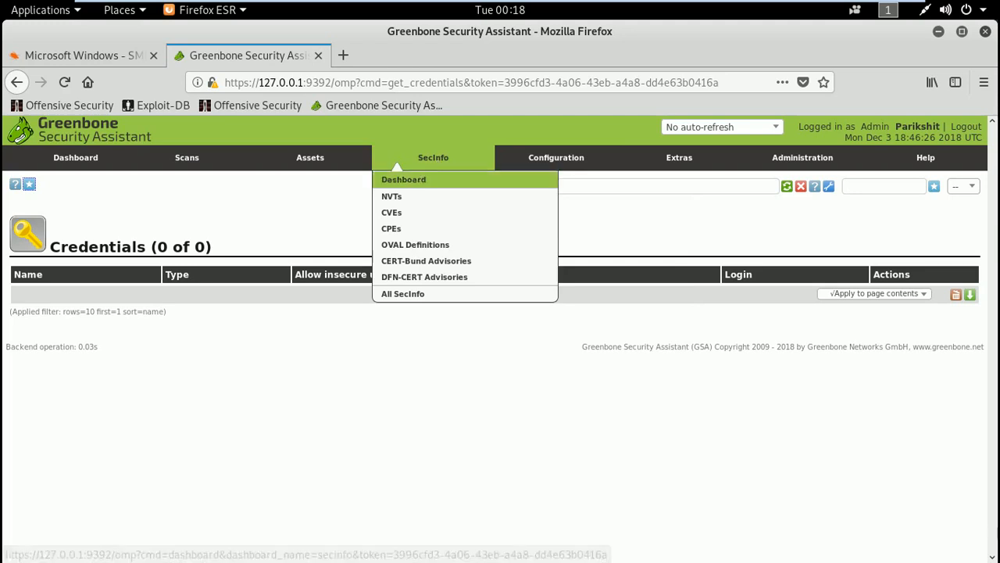
left_click(398, 205)
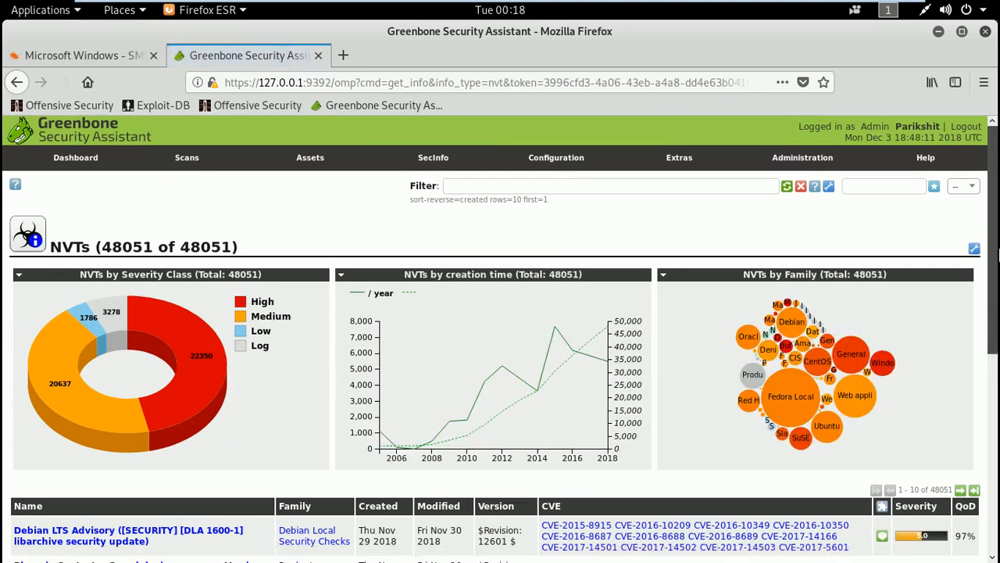
scroll(500, 312, "down", 2)
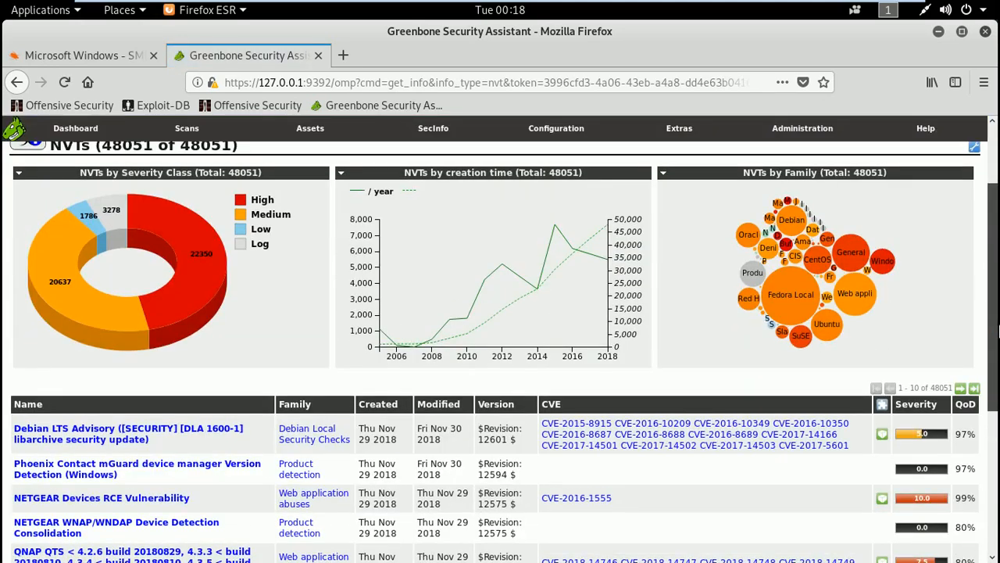
scroll(51, 410, "down", 2)
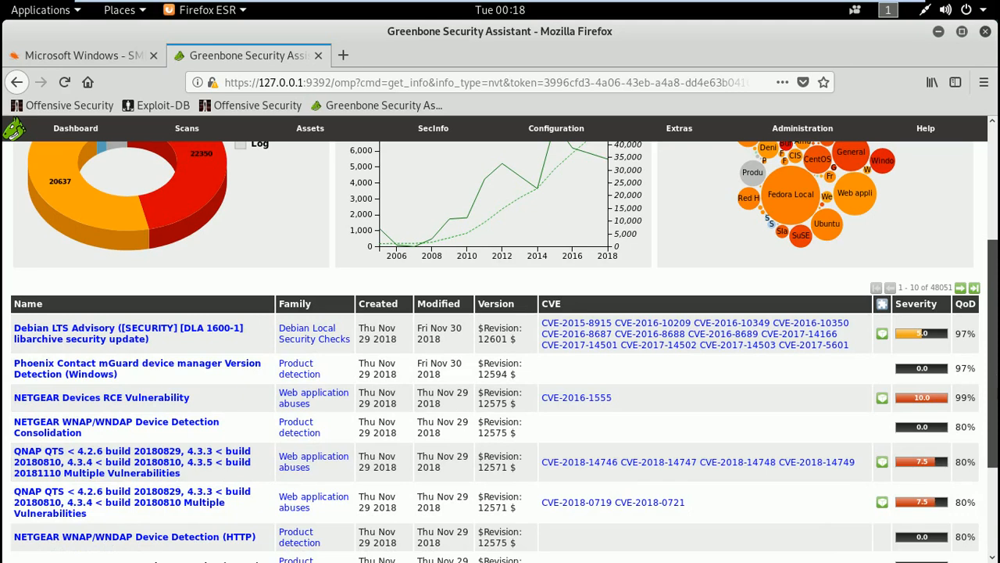
scroll(997, 442, "down", 3)
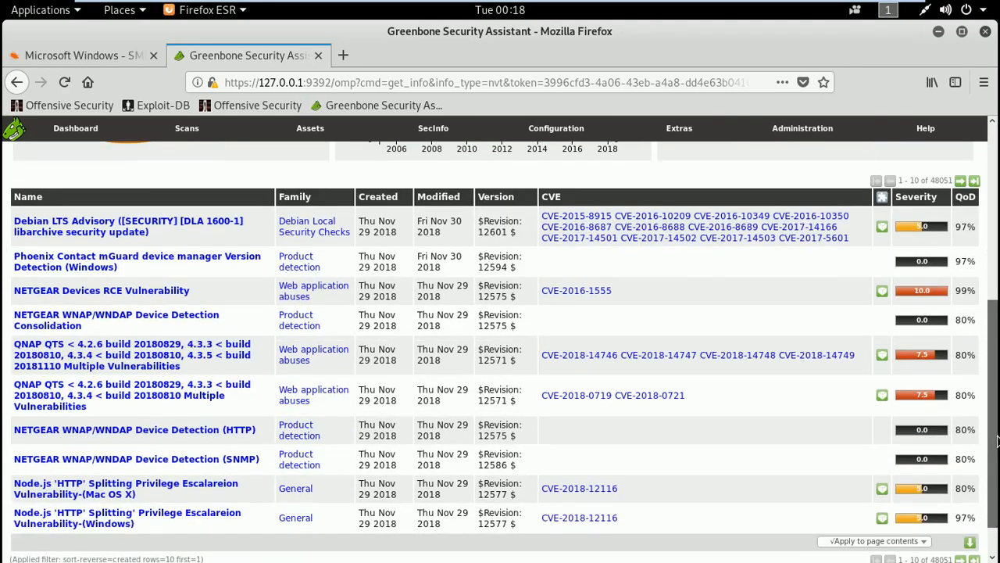
left_click_drag(991, 426, 991, 252)
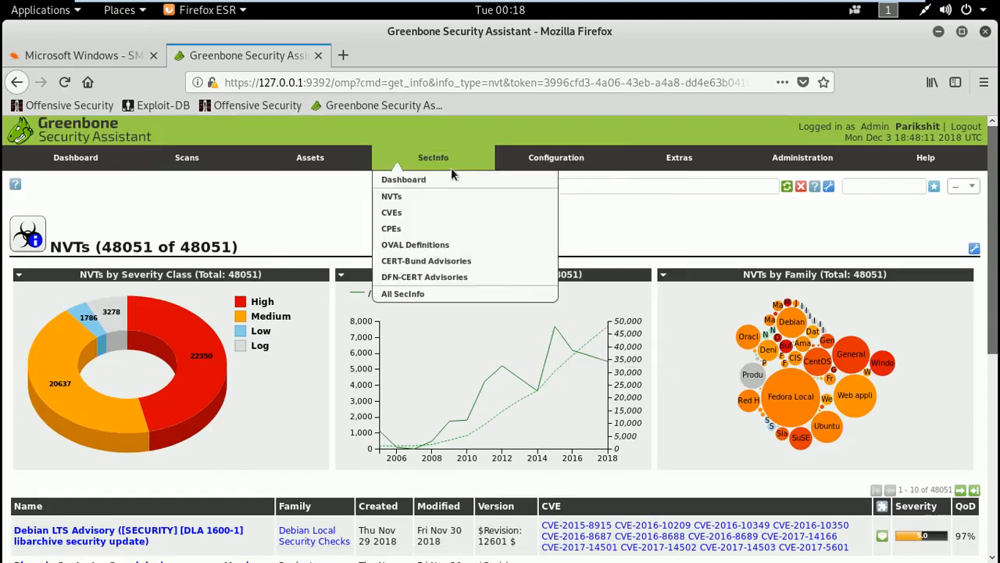
Open the CVEs overview, review its charts and list, and highlight the number 2017-18318 in the first entry's name.
left_click(398, 221)
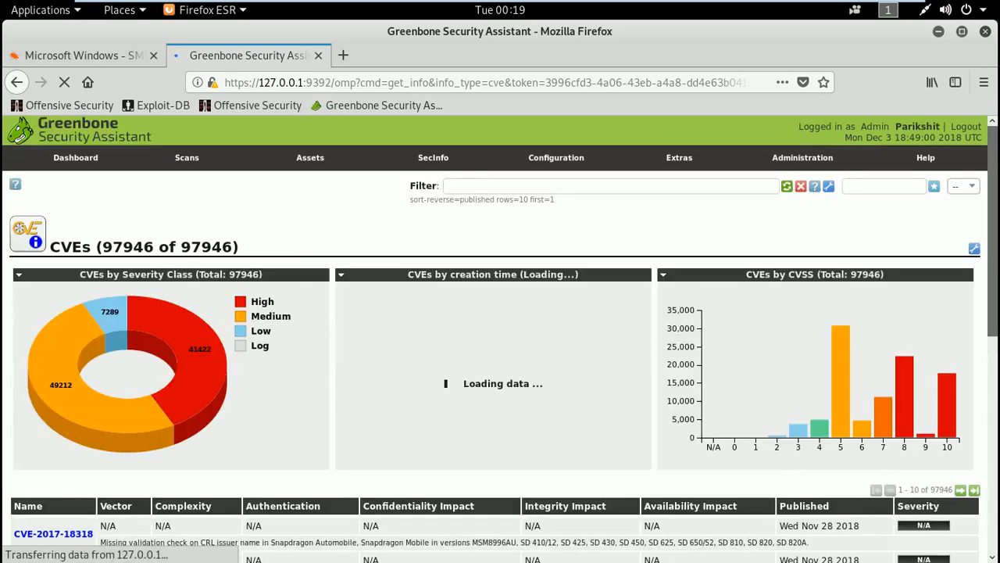
scroll(500, 336, "down", 2)
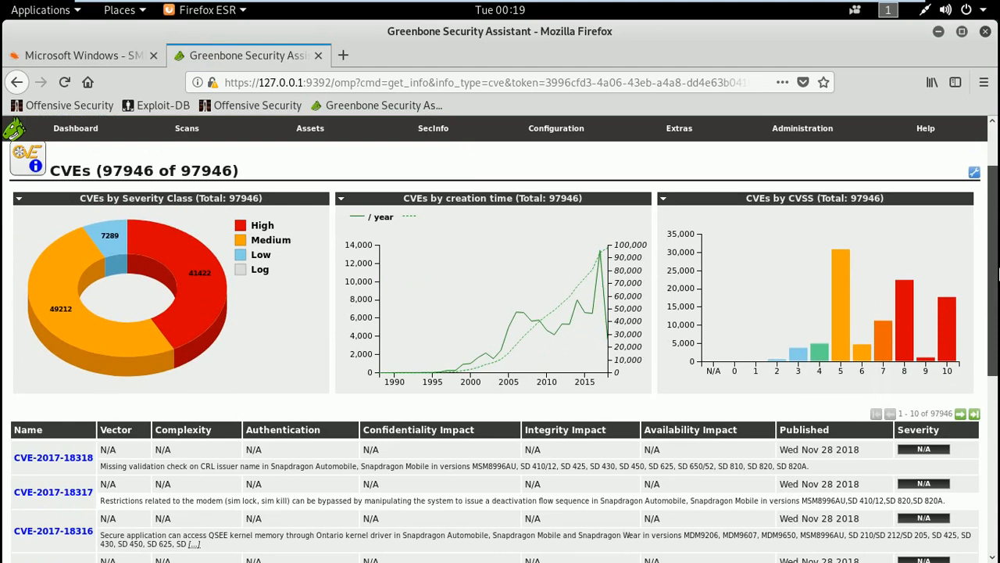
scroll(501, 352, "down", 3)
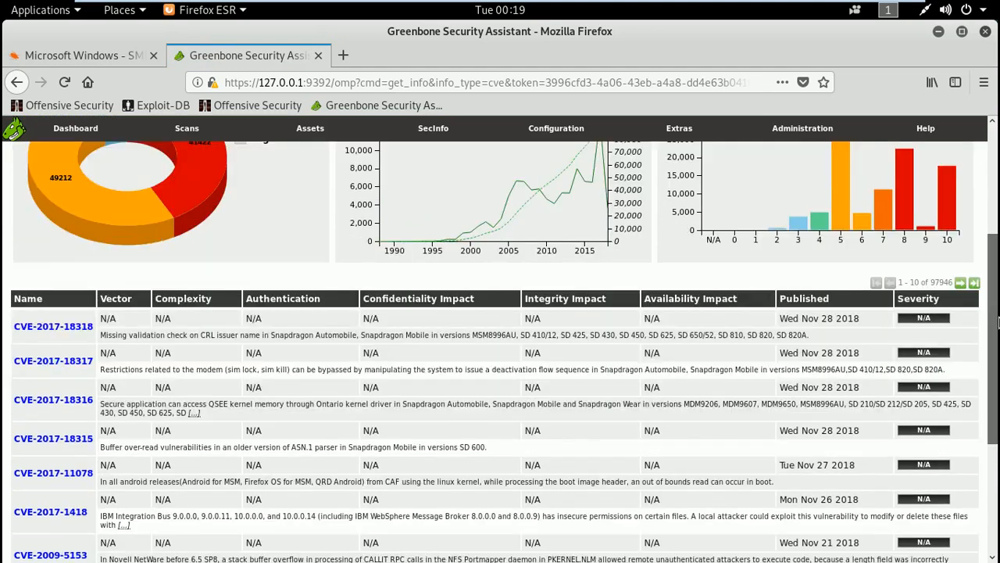
scroll(477, 342, "down", 1)
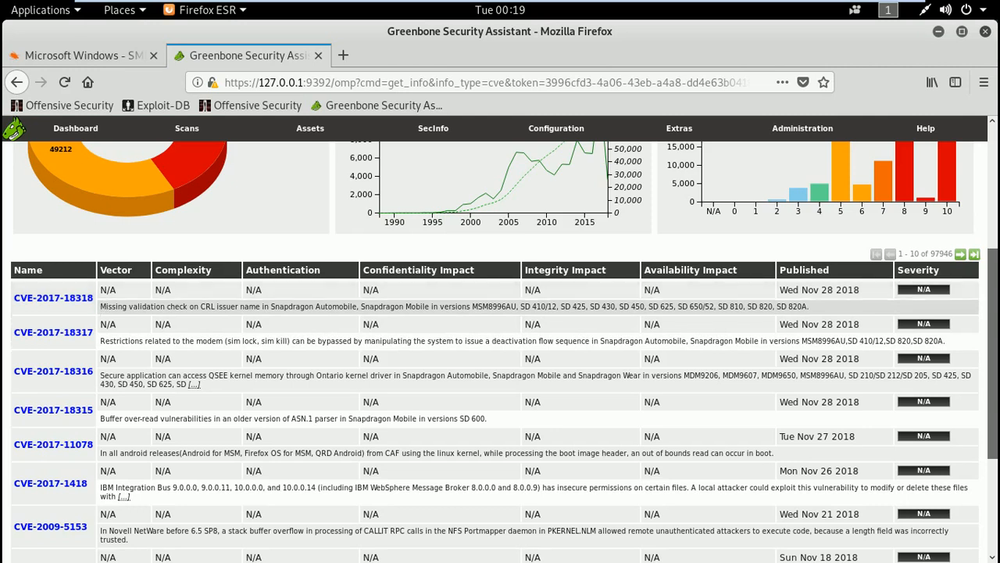
left_click_drag(96, 301, 44, 309)
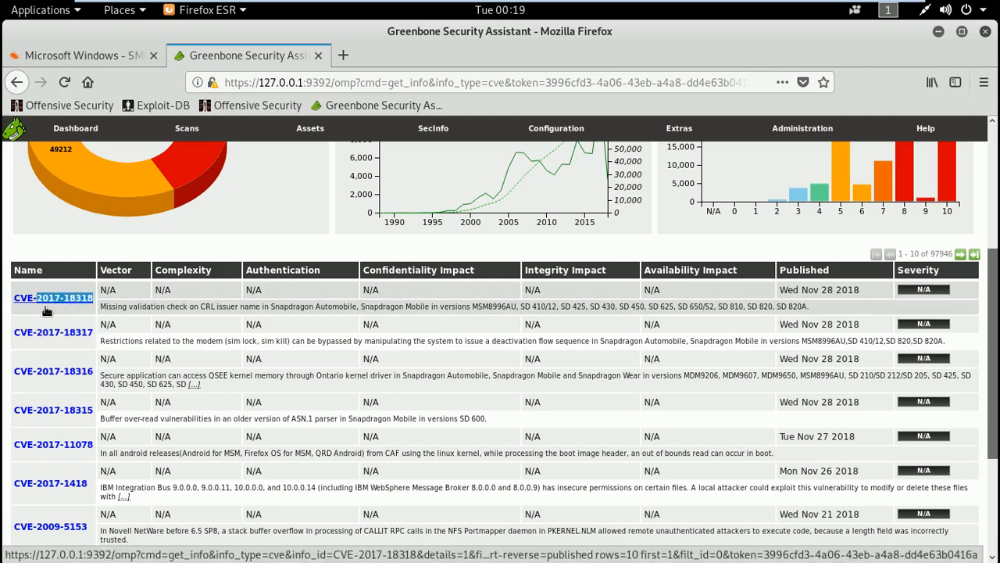
Switch to the terminal and initialise the Metasploit database with msfdb init.
key("alt+Tab")
key("alt+Tab")
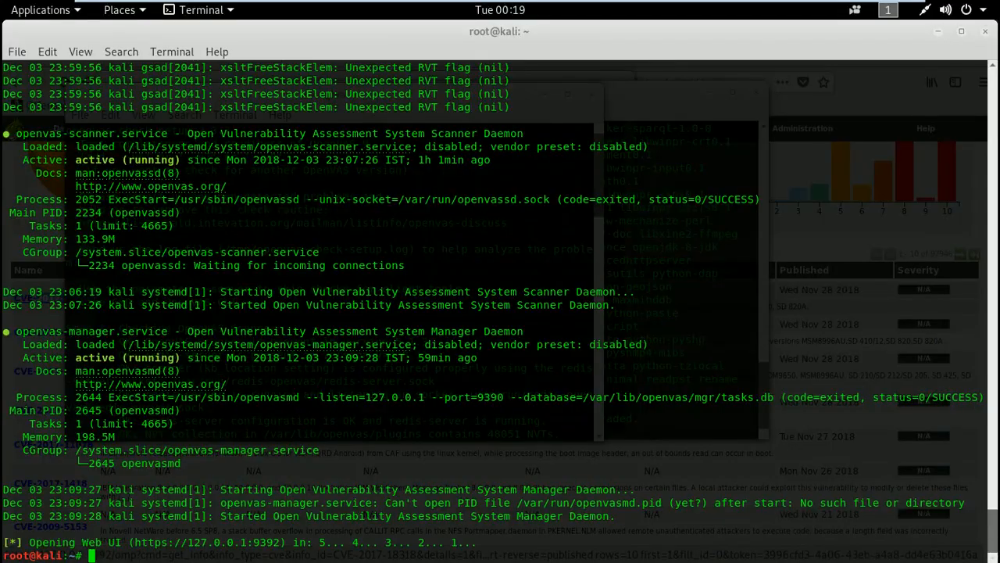
type("msf")
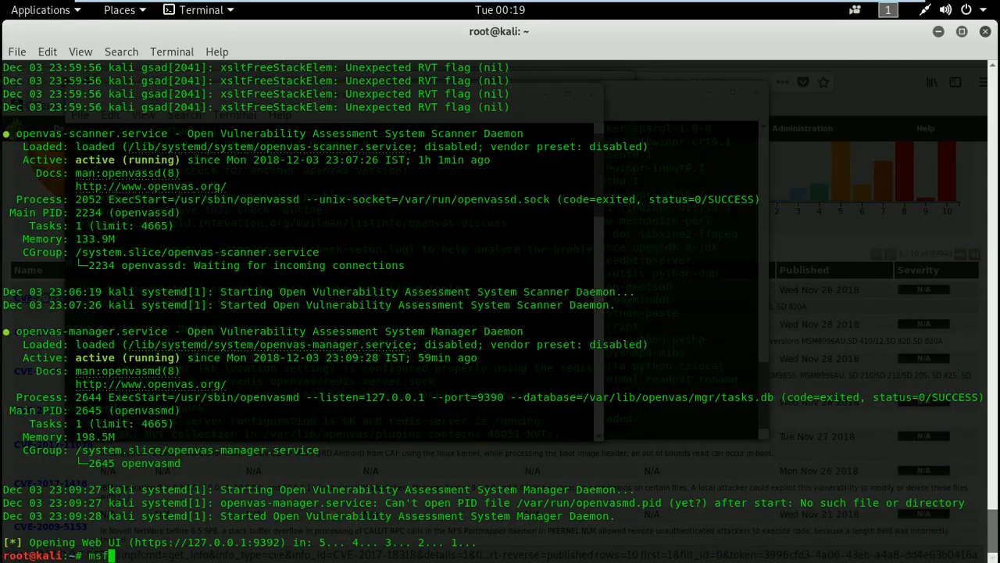
type("db init")
key("Return")
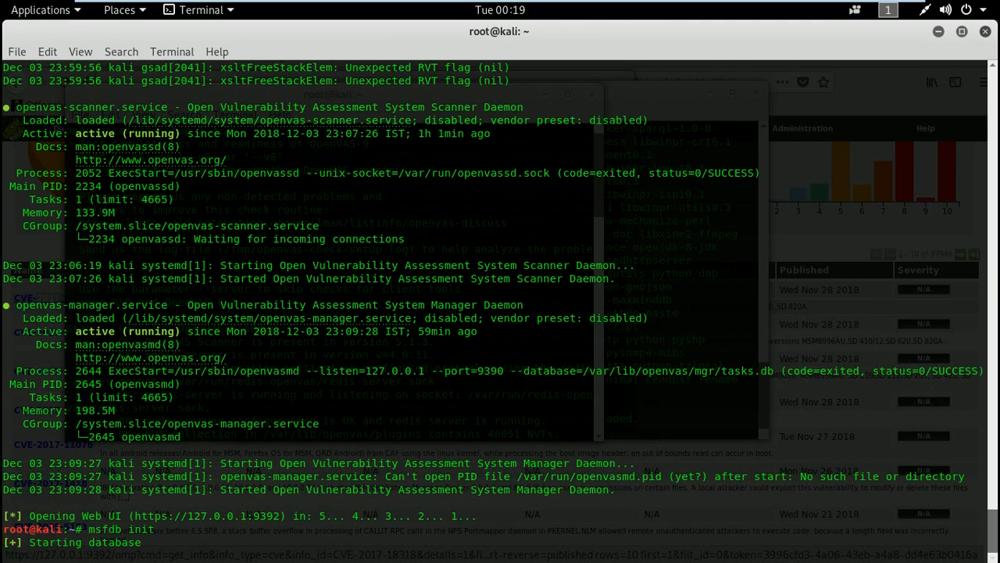
Launch the Metasploit console with msfconsole -q, minimise the terminal and switch back to the CVE list in Firefox.
type("msfco")
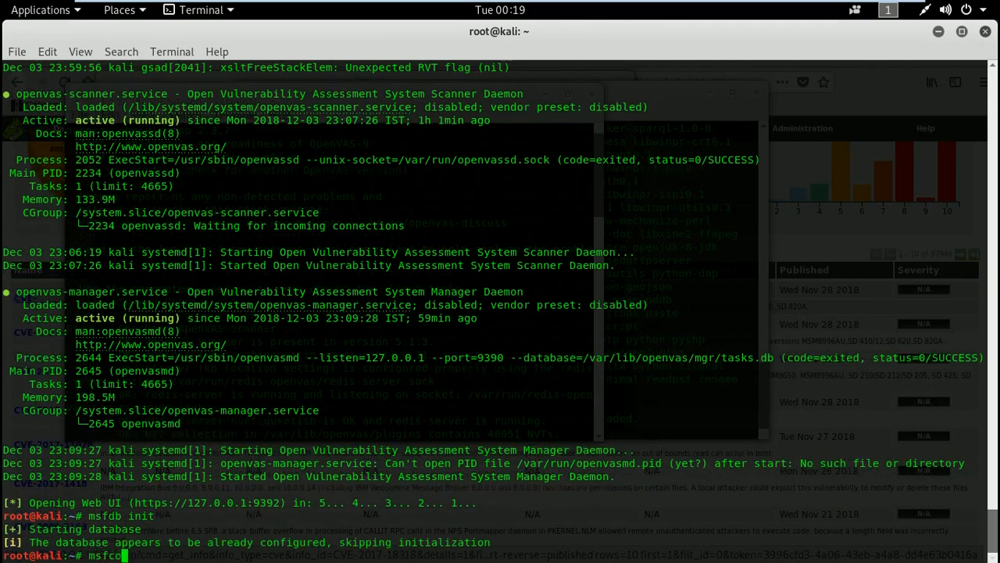
type("nsole -q")
key("Return")
left_click(940, 32)
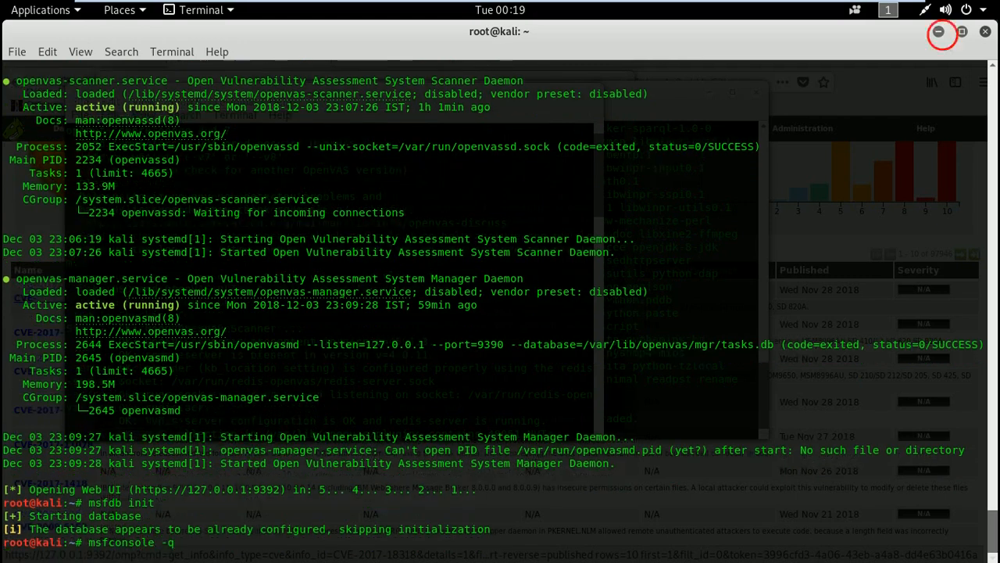
left_click(719, 47)
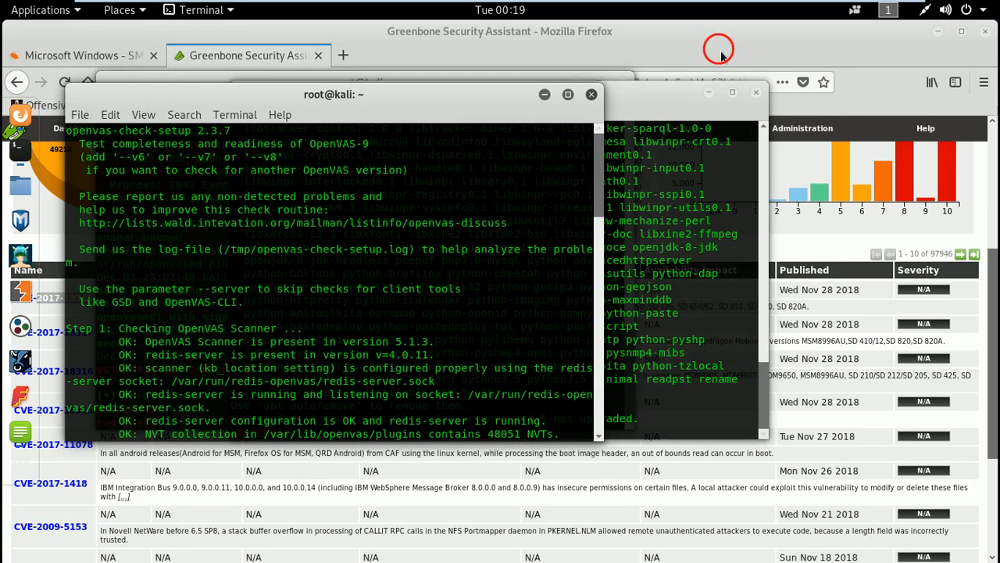
key("XF86MonBrightnessUp")
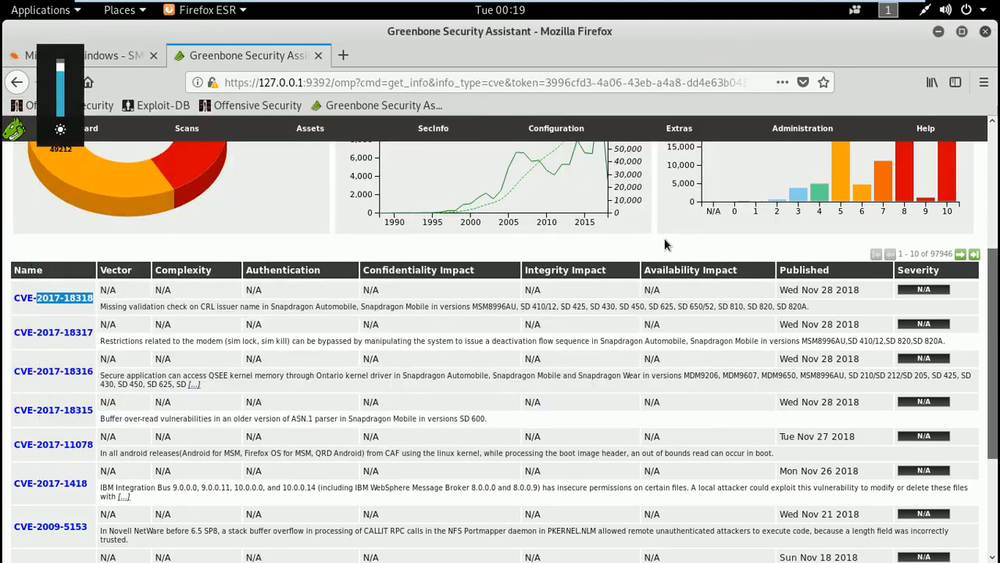
key("XF86MonBrightnessDown")
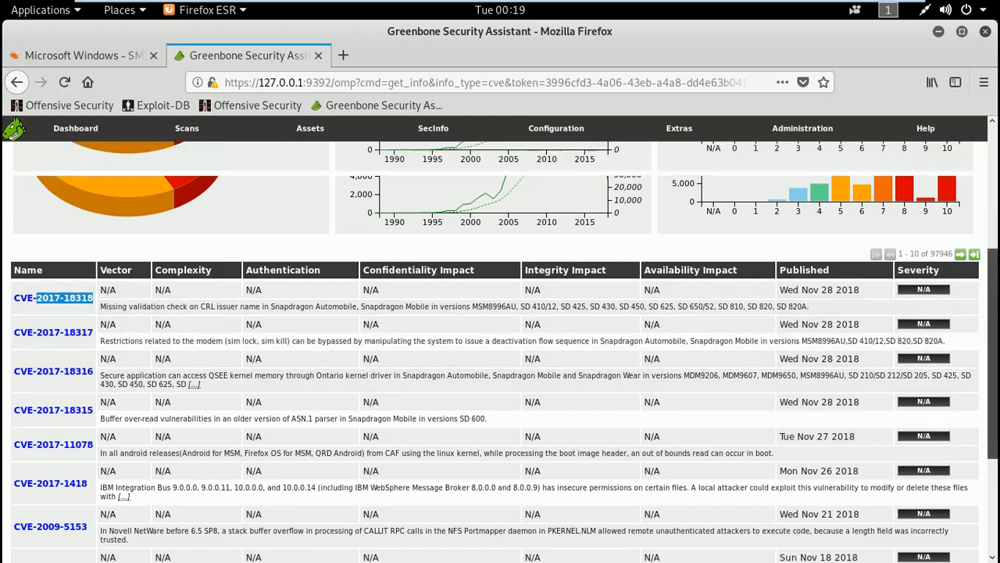
Review the remaining CVE entries and their descriptions through the end of the list's first page.
scroll(996, 398, "down", 5)
mouse_move(996, 416)
left_mouse_down()
mouse_move(996, 356)
mouse_move(999, 418)
left_mouse_up()
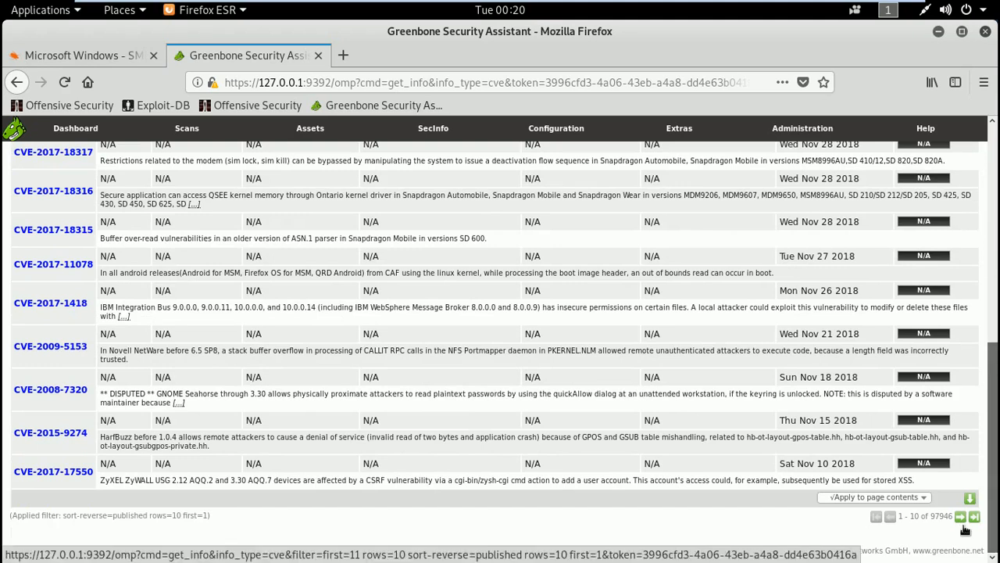
left_click_drag(998, 443, 995, 205)
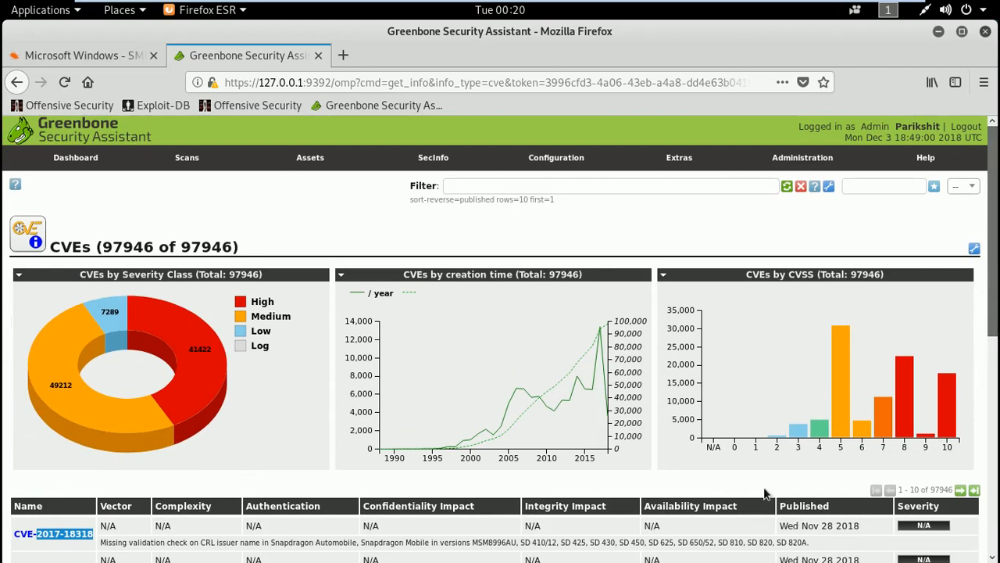
Open the hosts assets and examine the severity chart, host topology and host list.
mouse_move(433, 159)
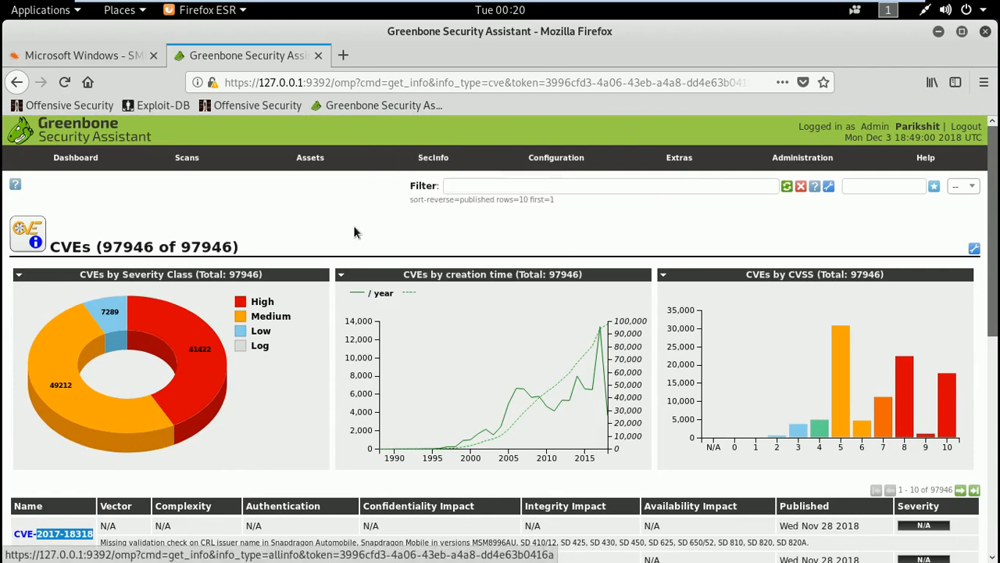
mouse_move(309, 172)
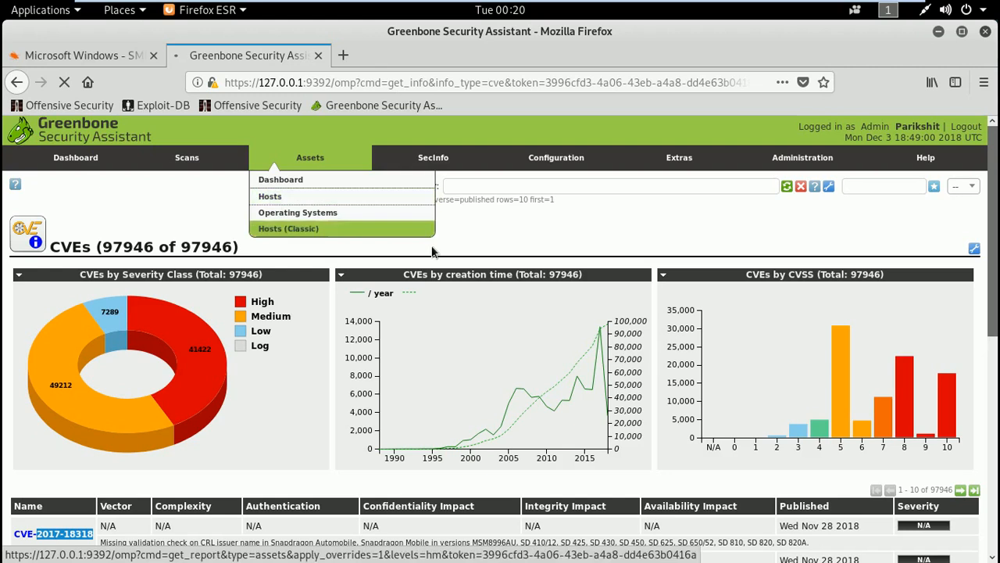
left_click(289, 228)
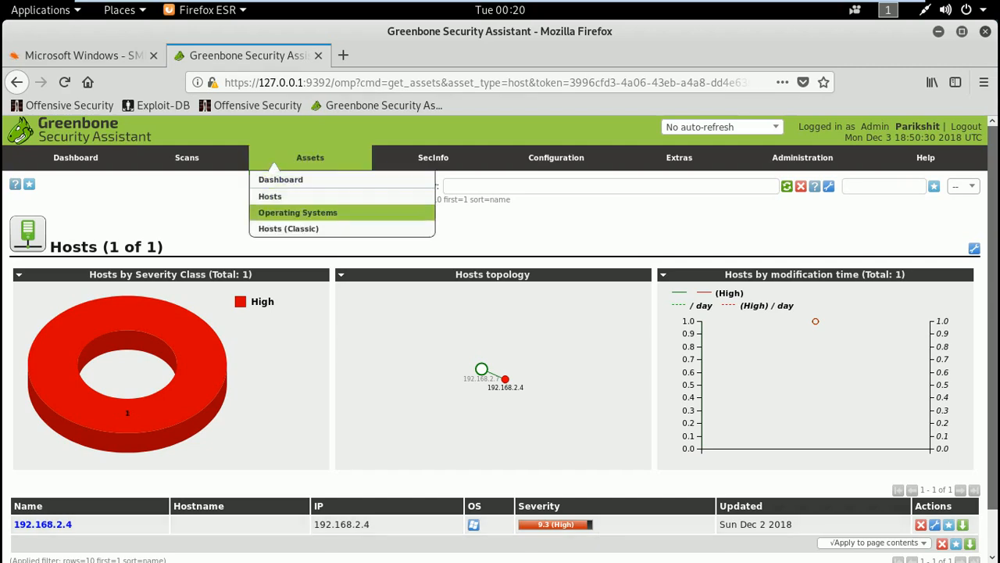
Open the operating systems assets and examine the severity, vulnerability score and CVSS charts and the detected systems.
left_click(297, 221)
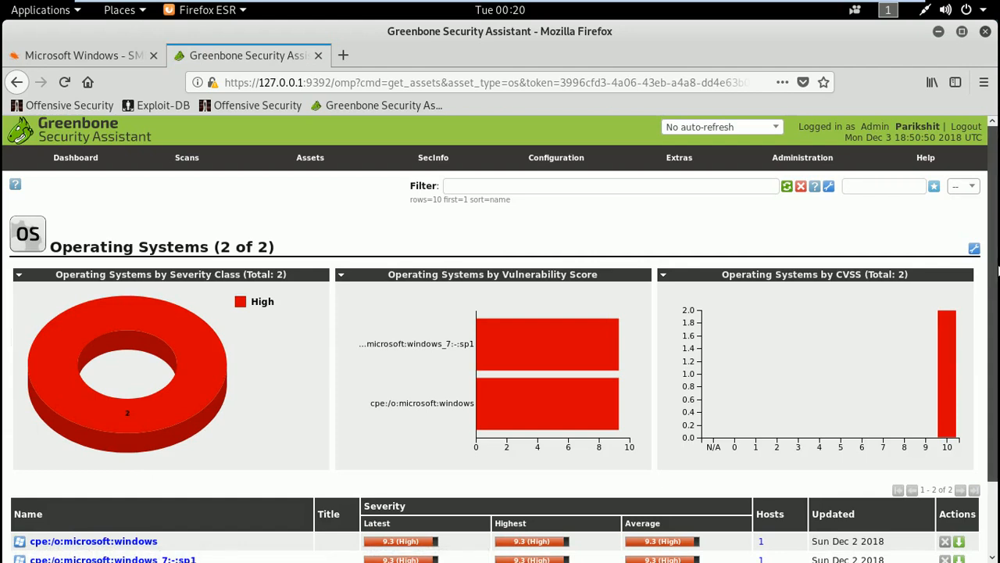
scroll(997, 313, "down", 1)
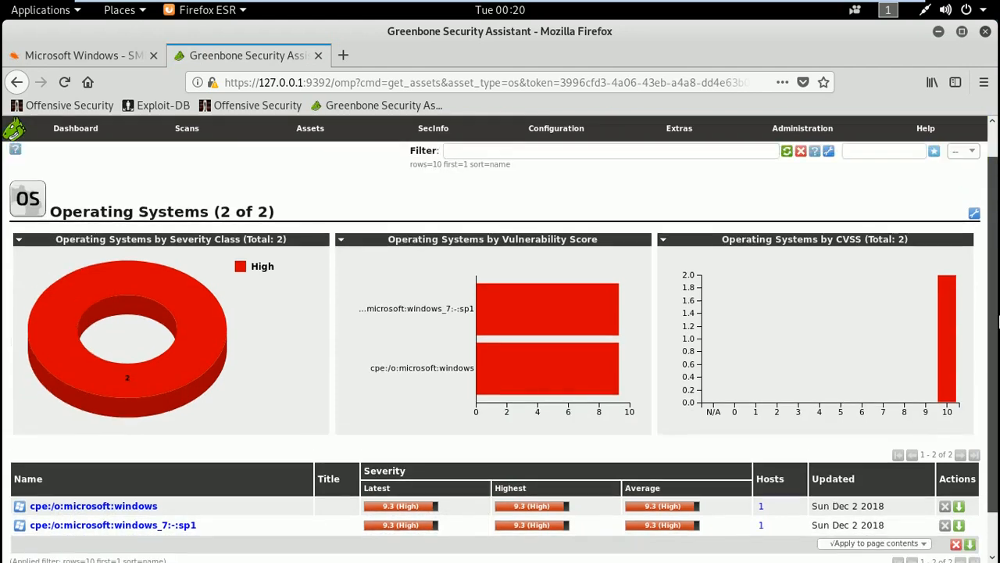
scroll(997, 313, "down", 1)
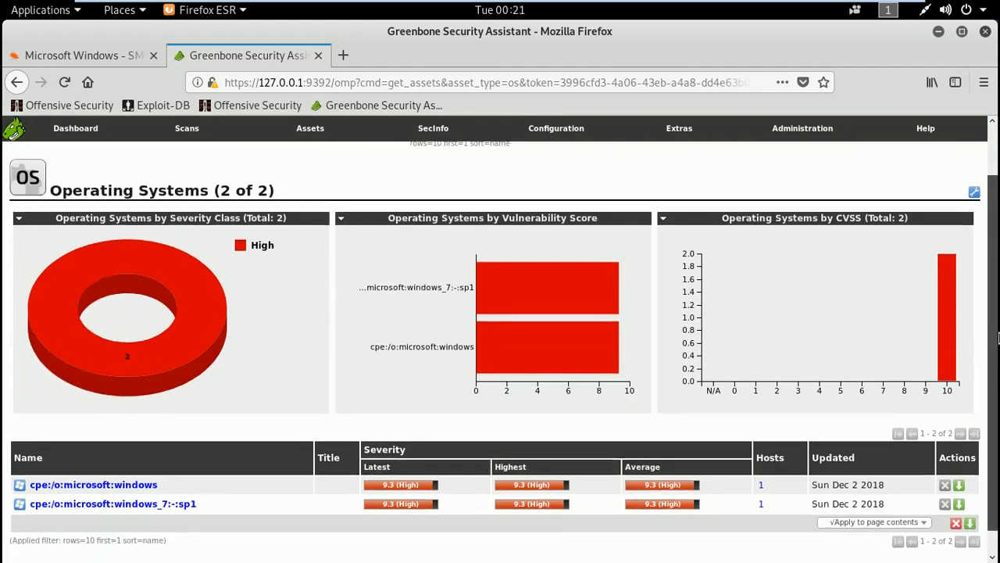
scroll(997, 336, "up", 2)
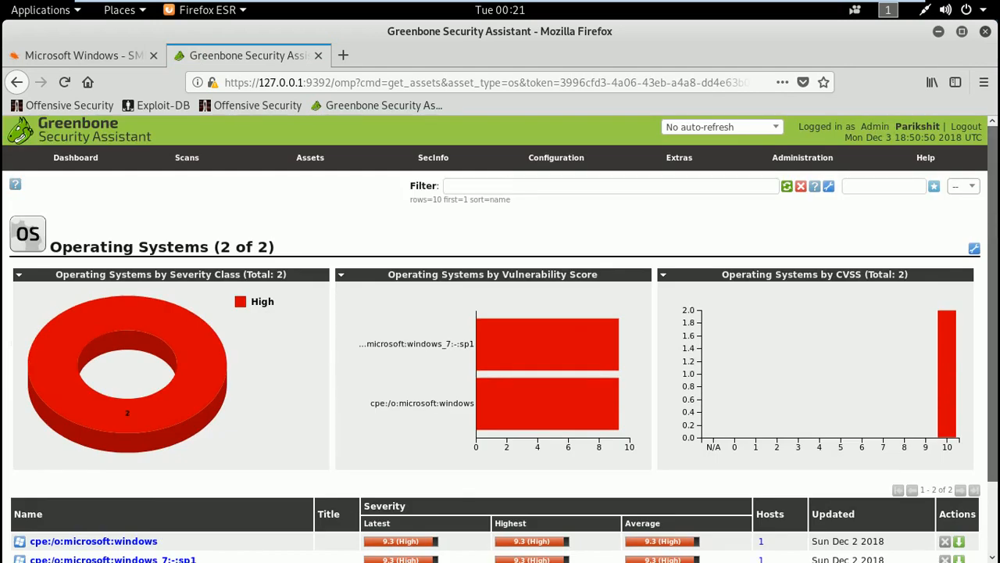
mouse_move(195, 170)
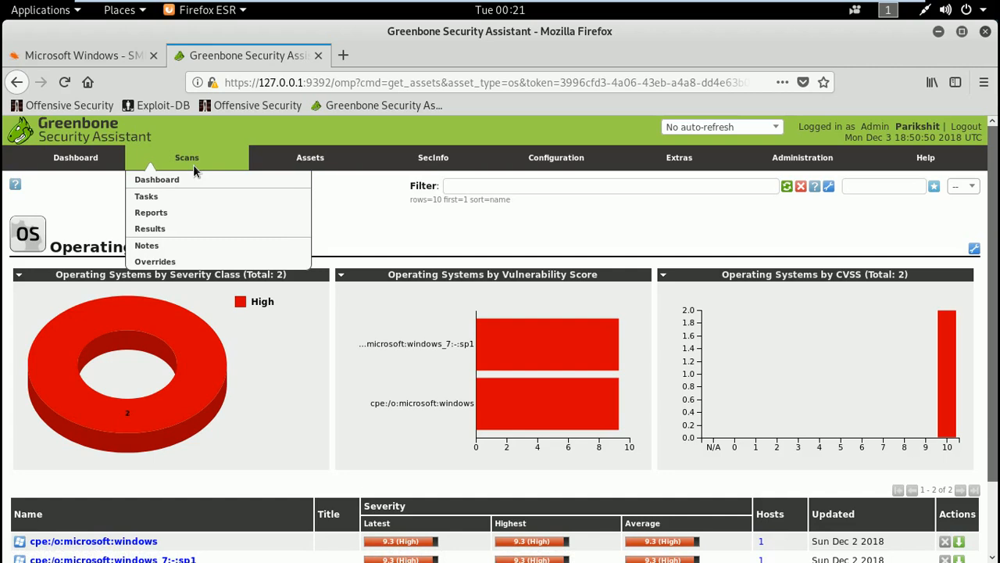
Open the scan tasks page and examine the task charts and the task list.
left_click(163, 202)
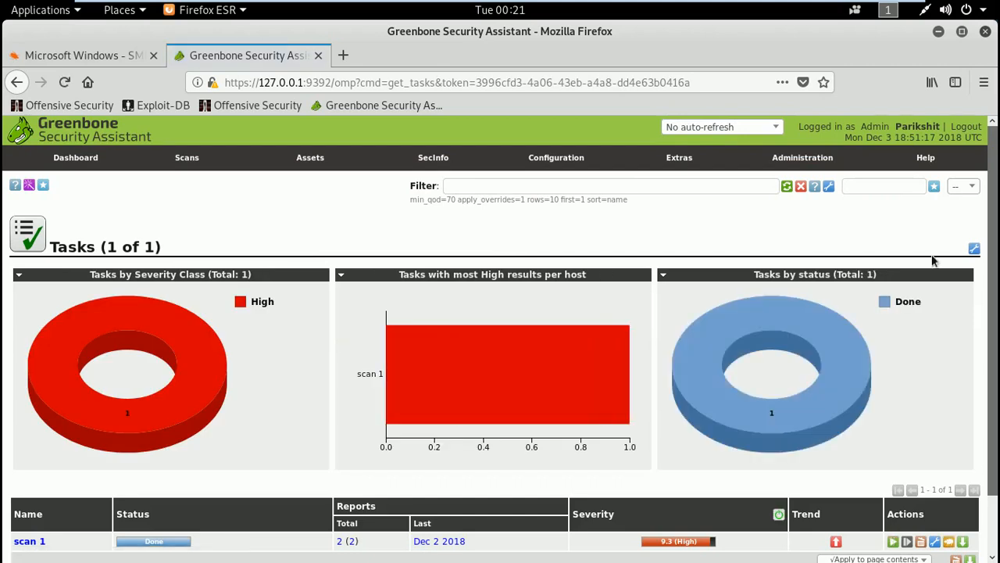
scroll(997, 320, "down", 2)
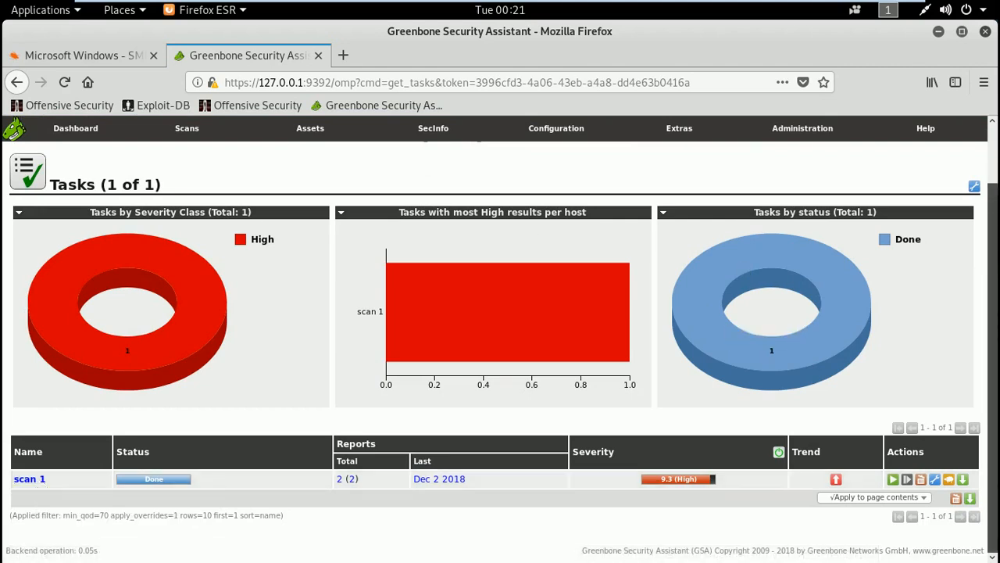
scroll(500, 351, "up", 2)
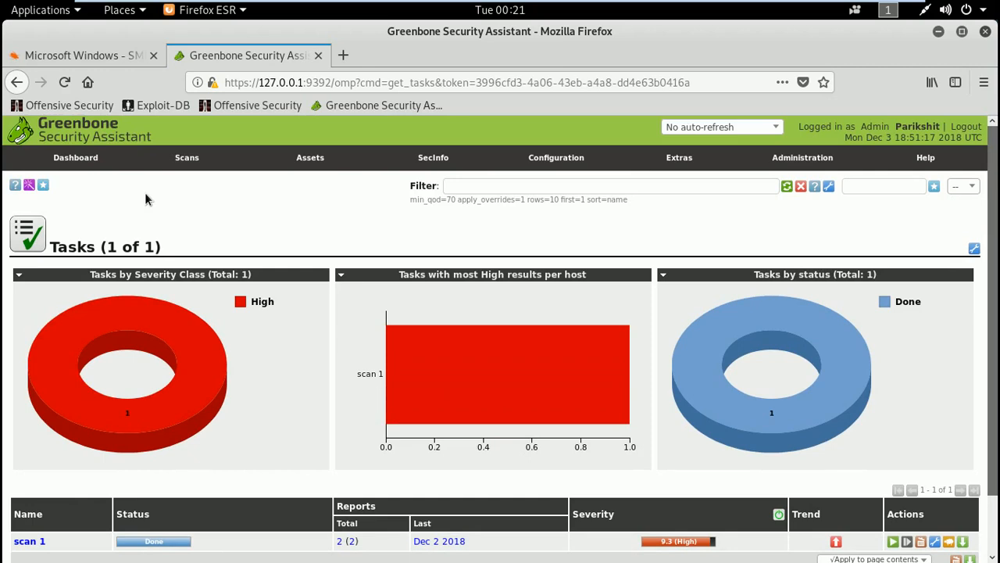
Start a new scan task and name it Scan 2.
mouse_move(45, 191)
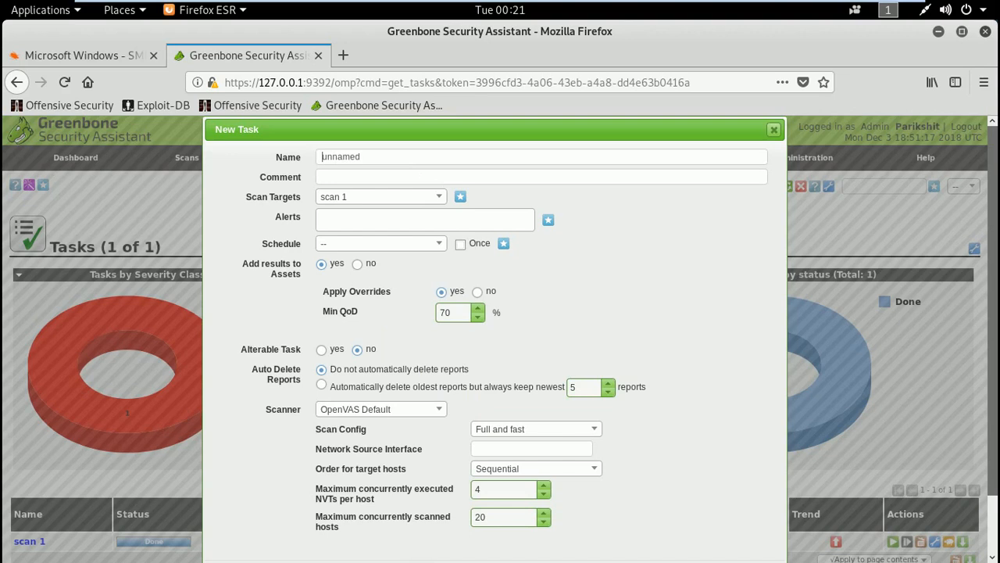
type("Scan")
key("BackSpace")
key("BackSpace")
key("BackSpace")
key("BackSpace")
key("BackSpace")
key("BackSpace")
key("BackSpace")
key("BackSpace")
key("BackSpace")
key("BackSpace")
key("BackSpace")
key("BackSpace")
type("Scan 2")
Check which scan targets are available for the new task.
left_click(441, 200)
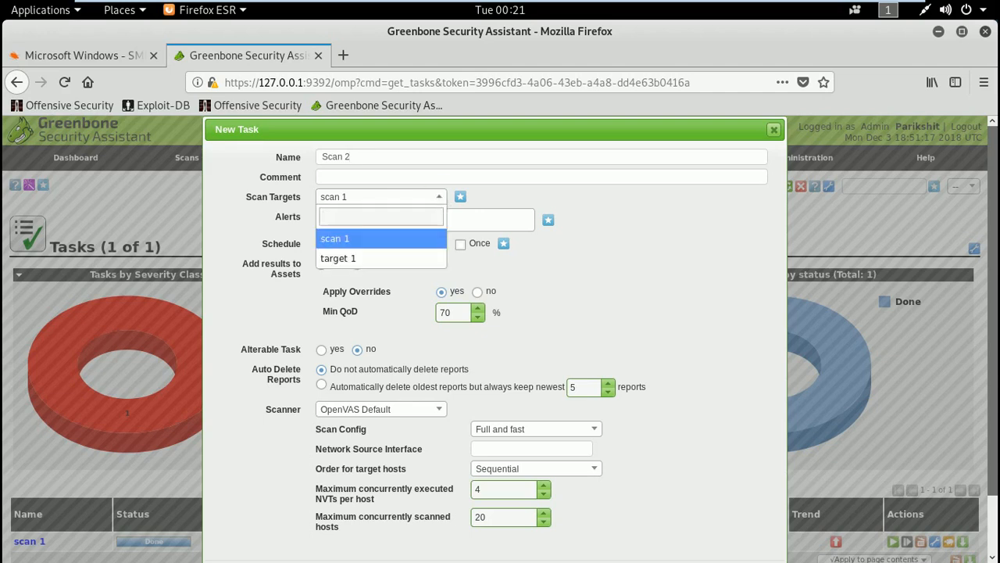
left_click(648, 204)
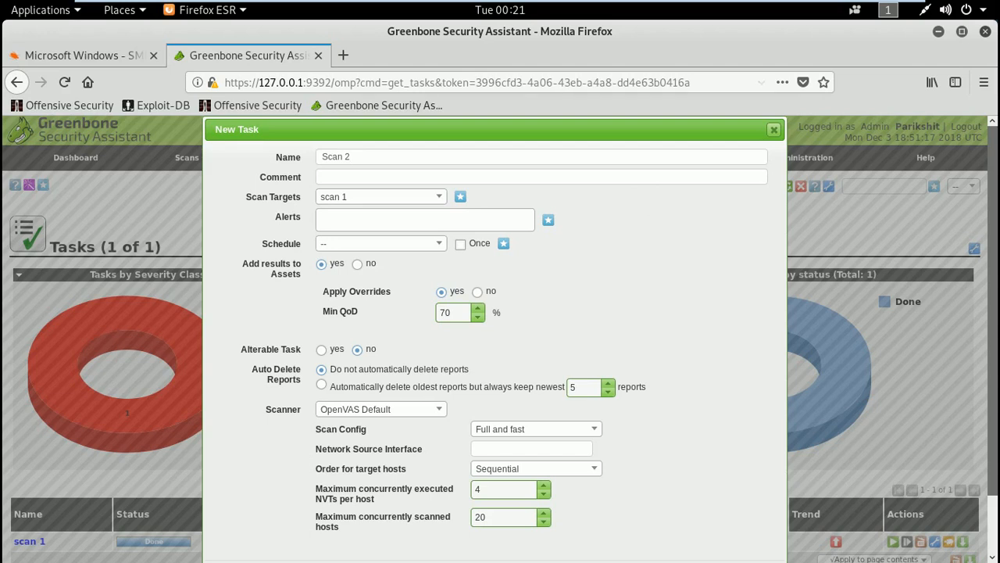
left_click(442, 200)
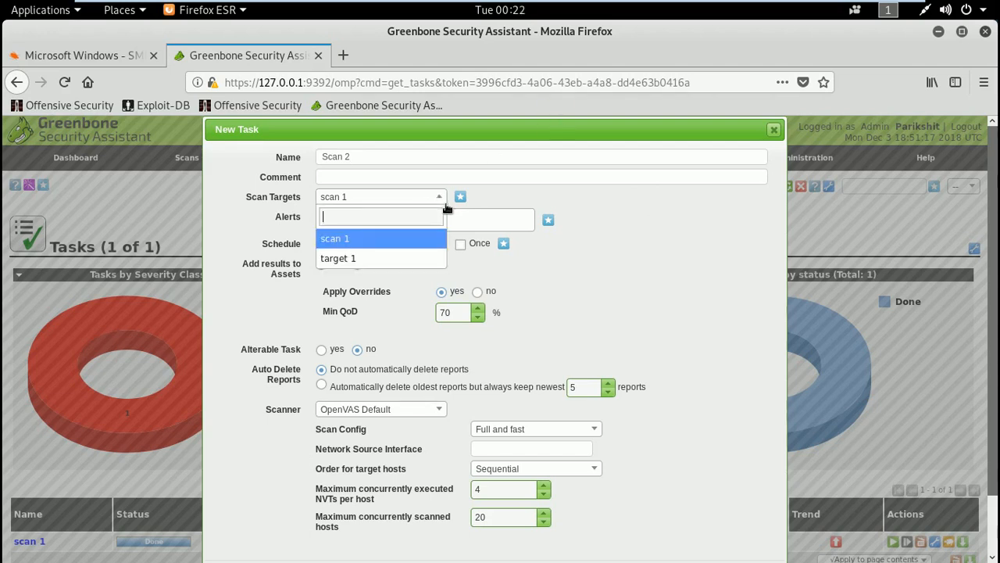
left_click(576, 208)
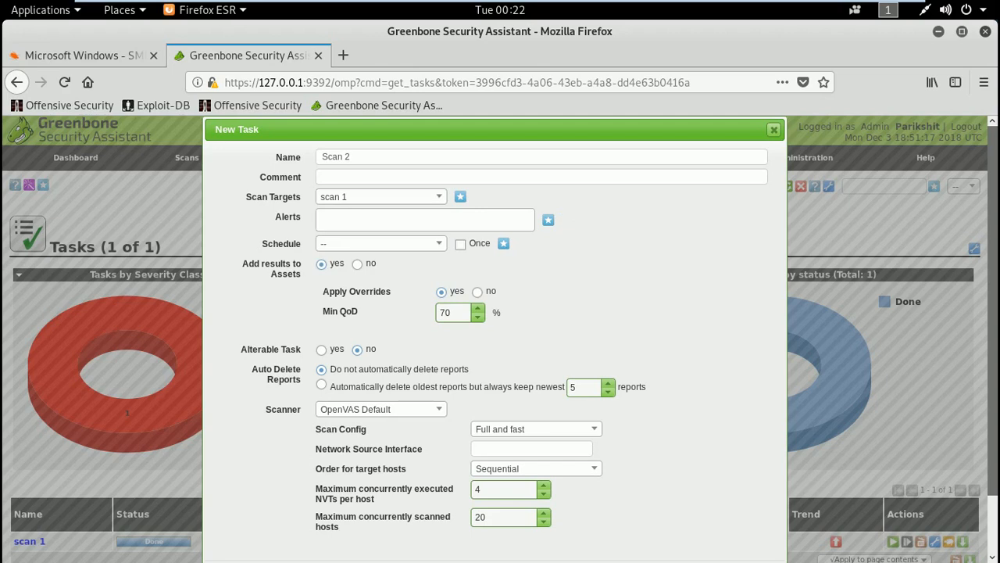
Start a new scan target from the task form and name it Target 2.
left_click(464, 204)
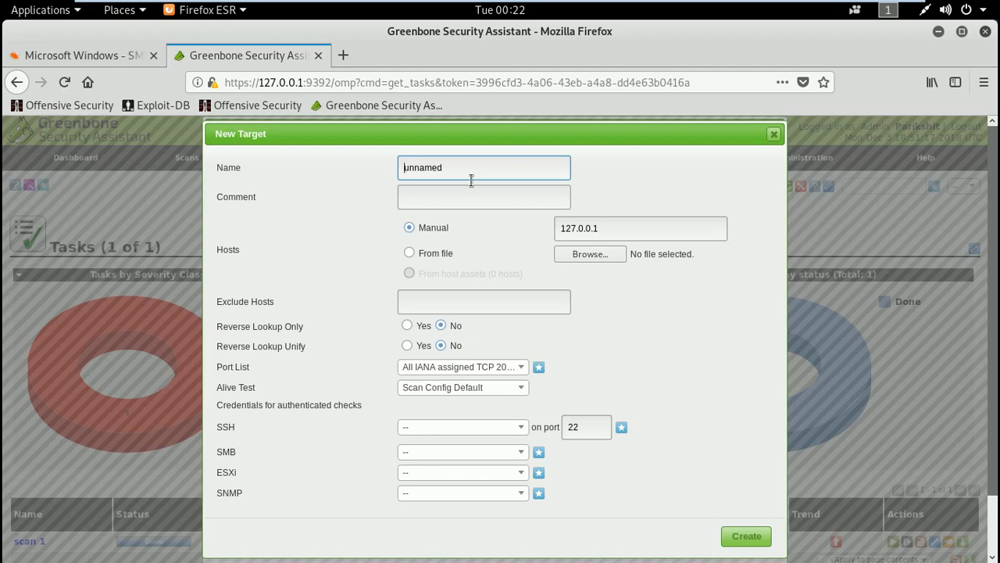
left_click_drag(445, 171, 383, 181)
key("BackSpace")
type("Target 2")
left_click(618, 202)
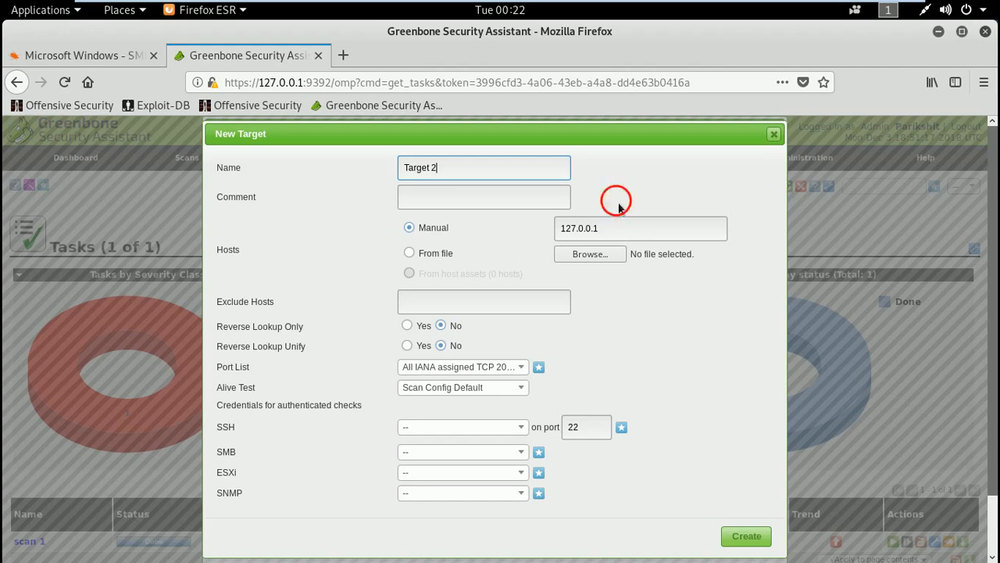
Switch to the terminal and run ifconfig to look up the Kali machine's network address.
key("alt+Tab")
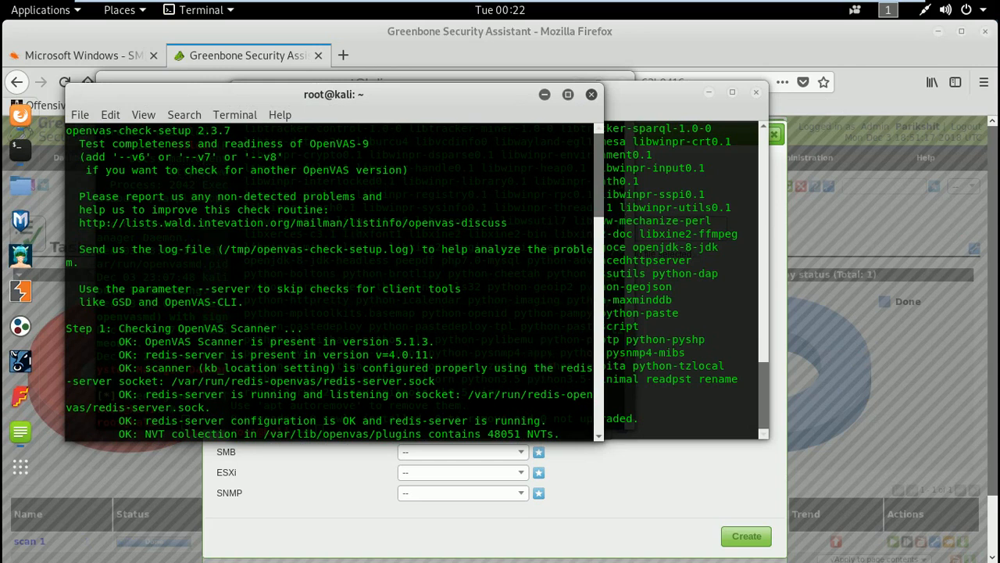
left_click_drag(599, 196, 598, 434)
left_click(513, 426)
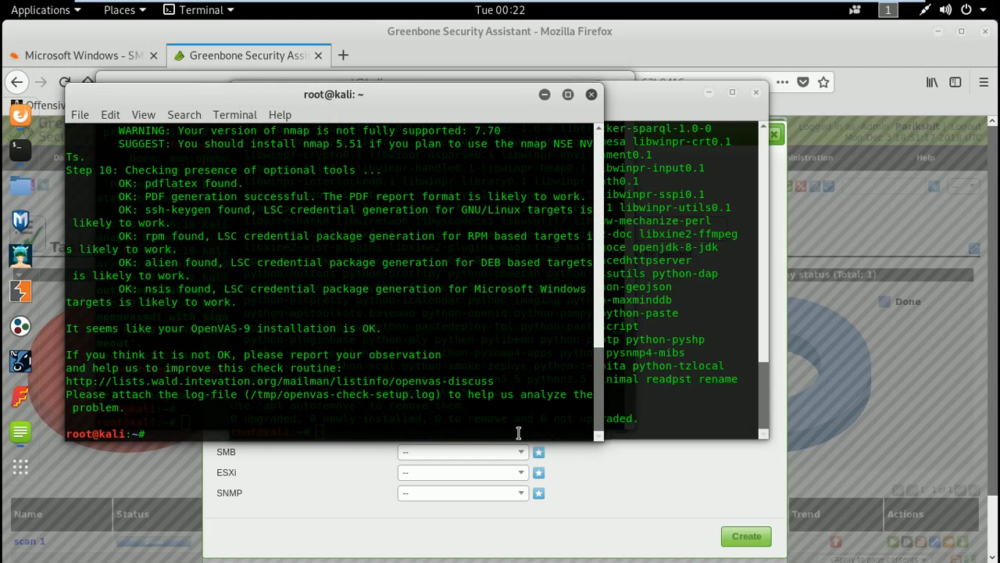
type("ifconfig")
key("Return")
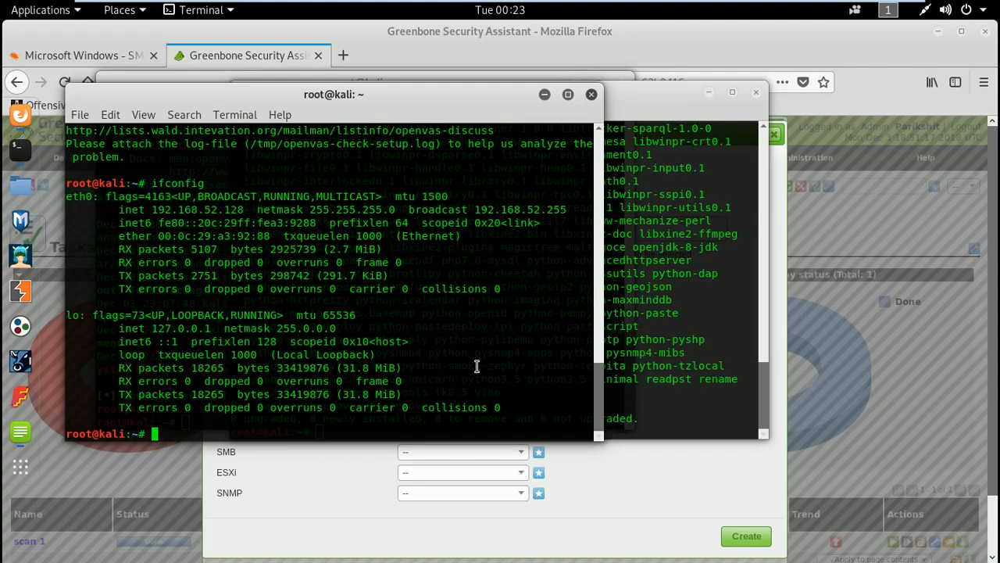
Switch to the Windows XP virtual machine to read its IP address, and return to the target form in Firefox on Kali.
left_click(742, 11)
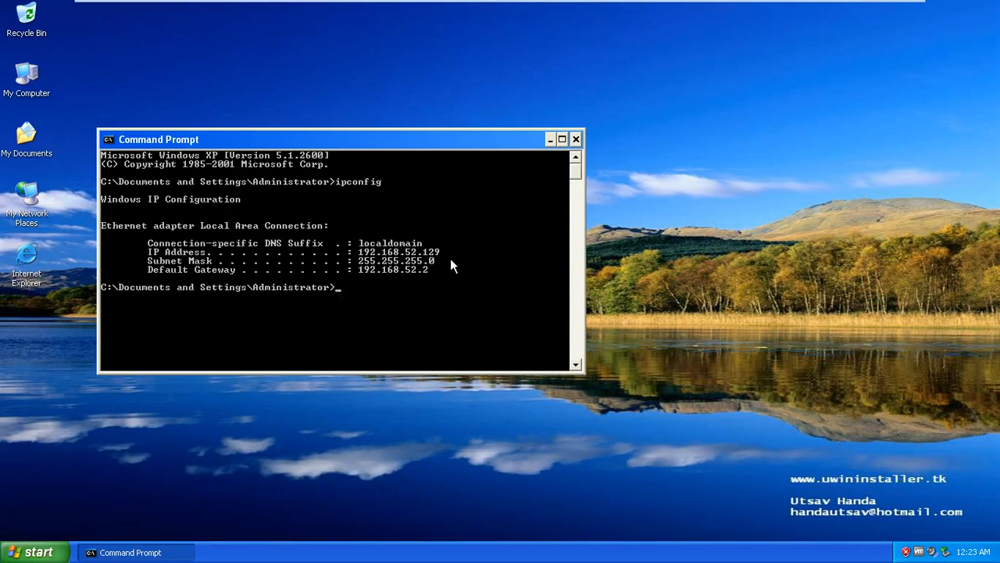
left_click(598, 11)
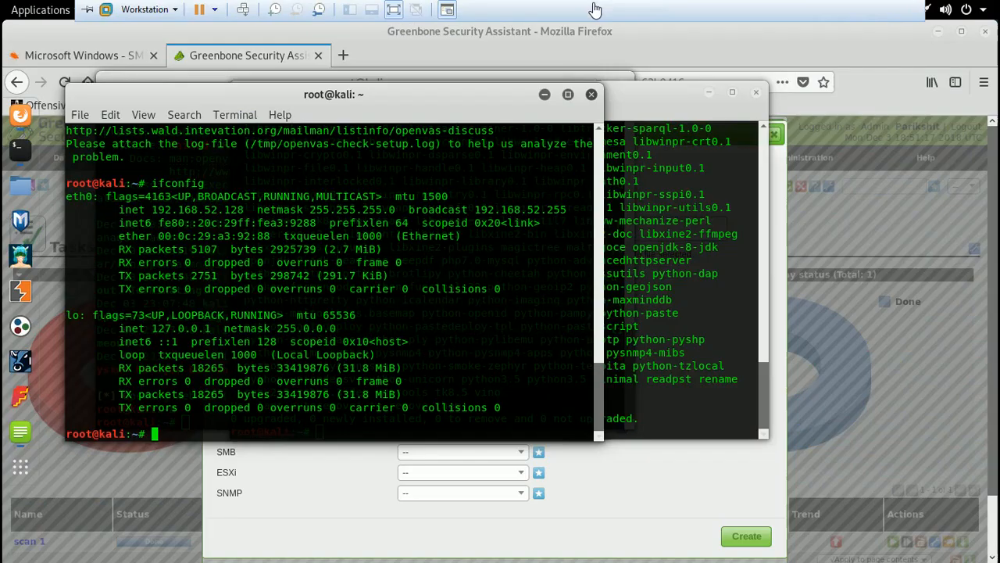
left_click(688, 491)
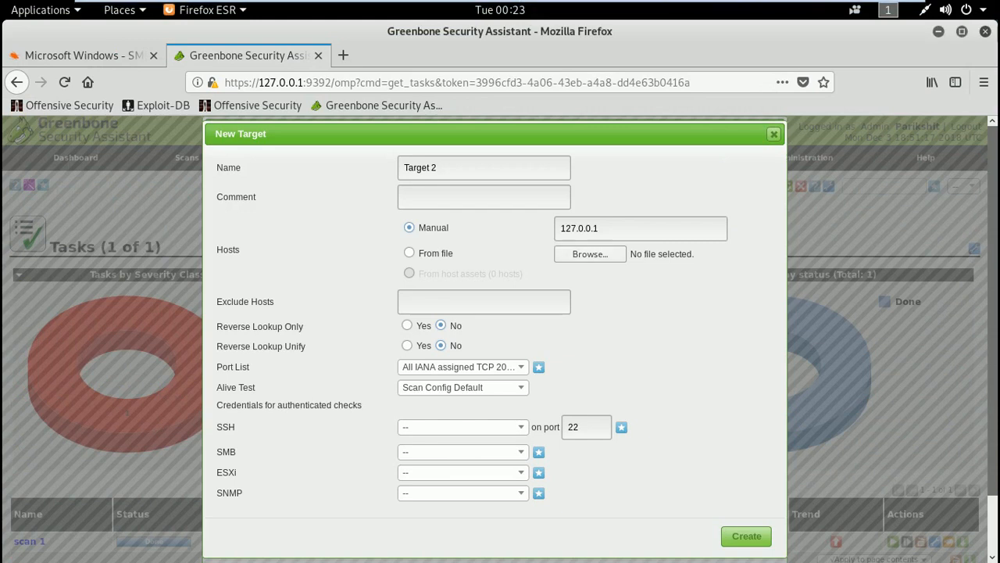
Set the target's manual host address to 192.168.52.129.
left_click(623, 238)
left_click_drag(597, 229, 561, 234)
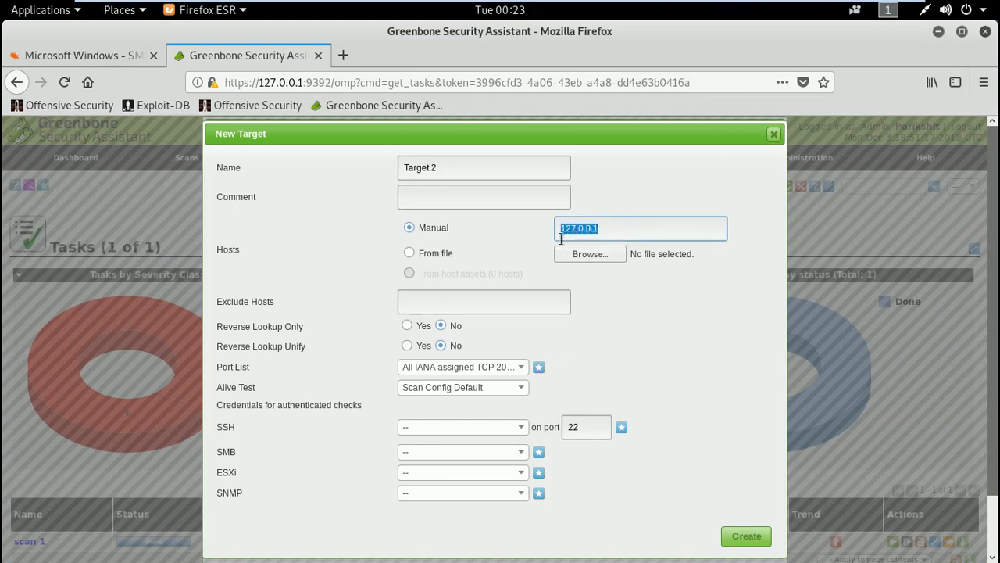
key("BackSpace")
type("192.168.52.")
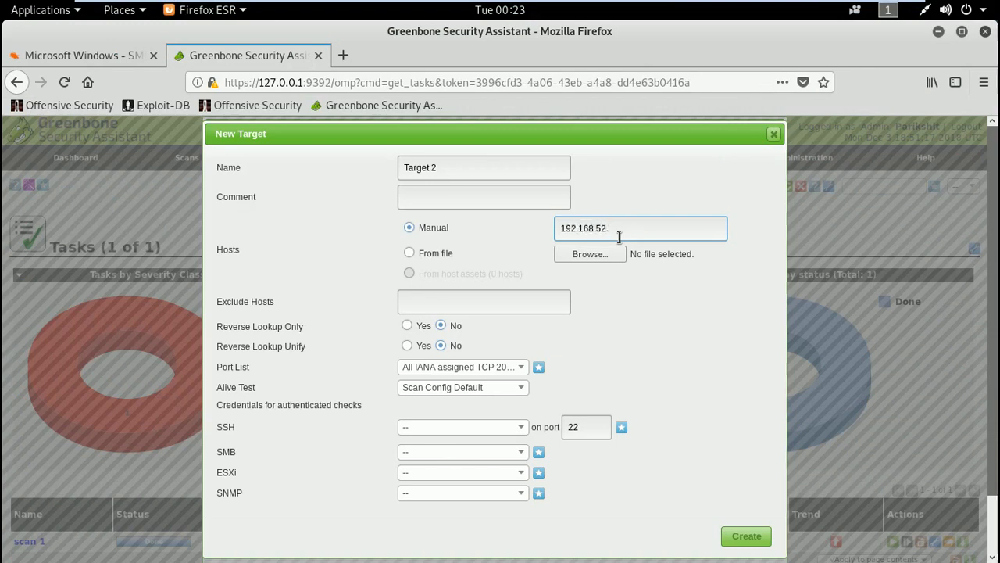
type("129")
Review the port list and alive test options, keep their defaults, and create the target.
left_click(521, 368)
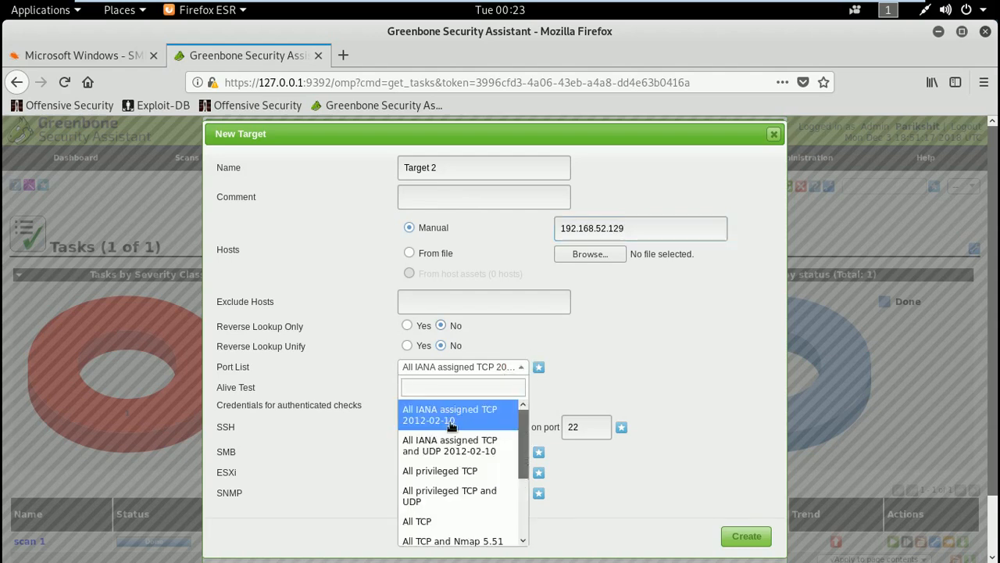
left_click(628, 378)
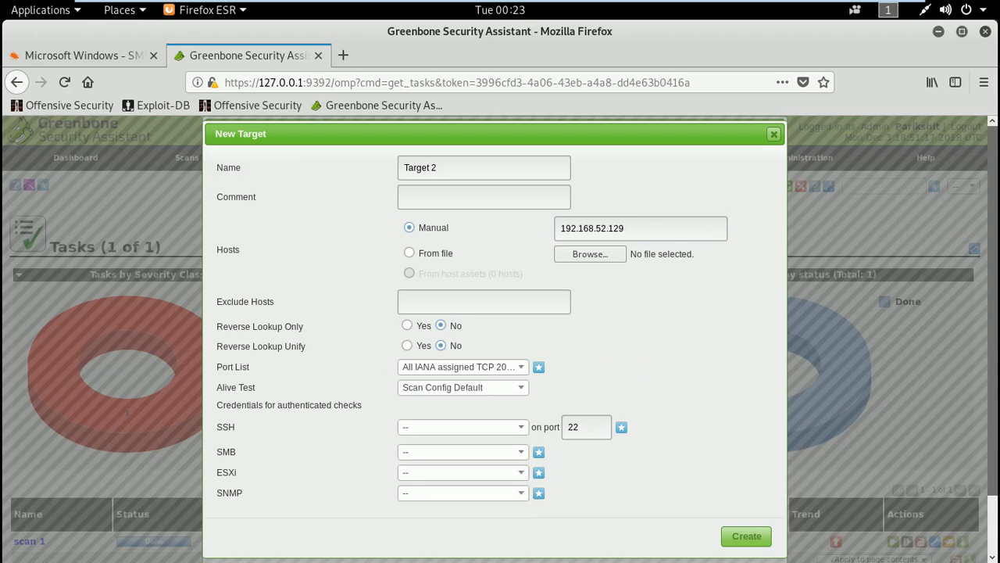
left_click(527, 391)
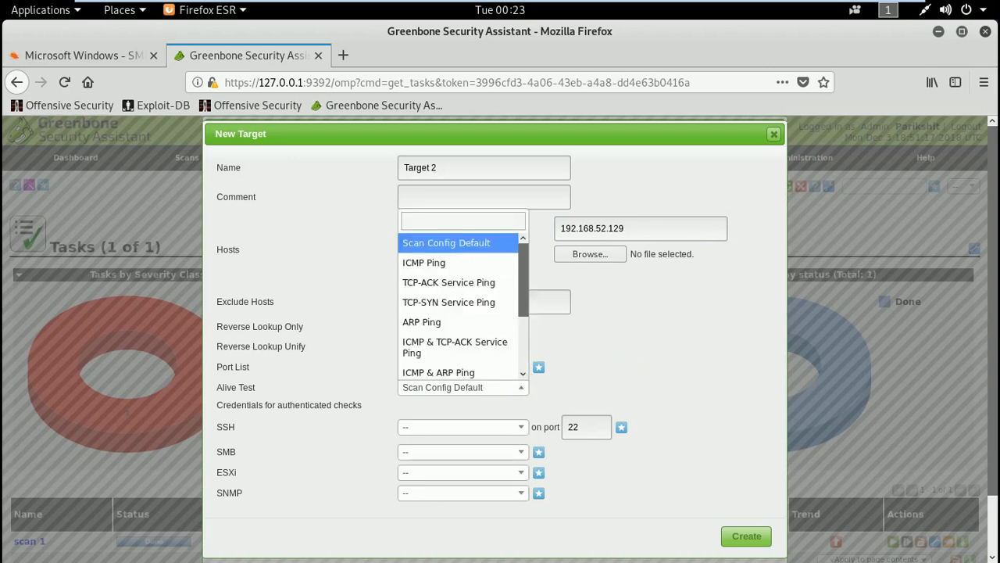
key("Down")
key("Down")
key("Down")
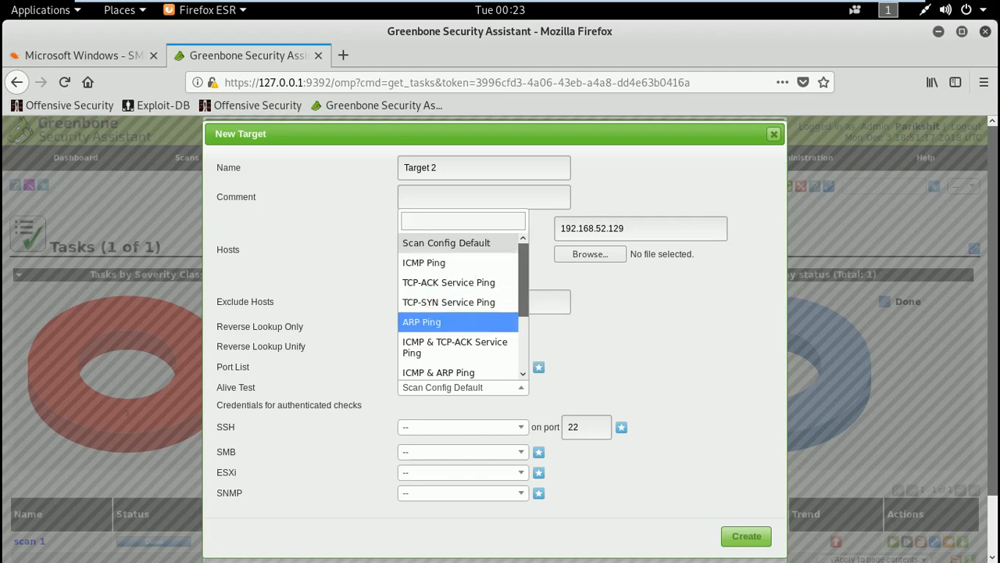
left_click(669, 391)
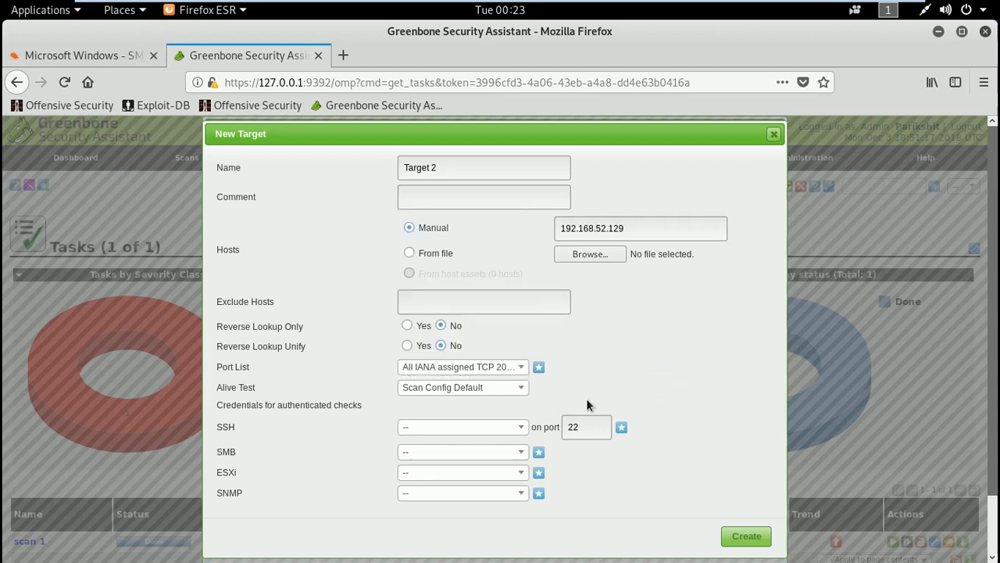
left_click(741, 540)
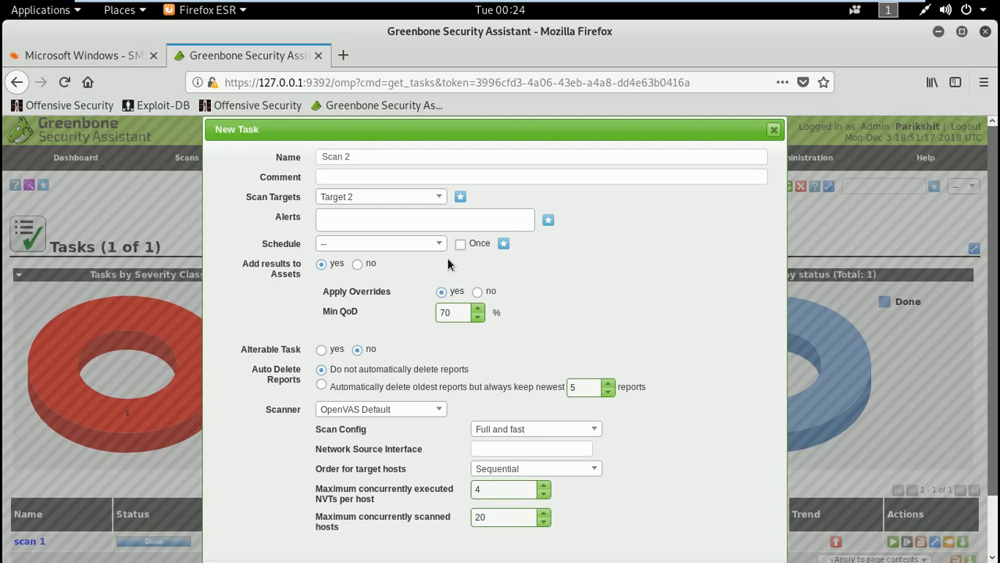
Check the scanner options, keep OpenVAS Default with the Full and fast scan config, and create the task.
key("XF86MonBrightnessUp")
left_click(440, 410)
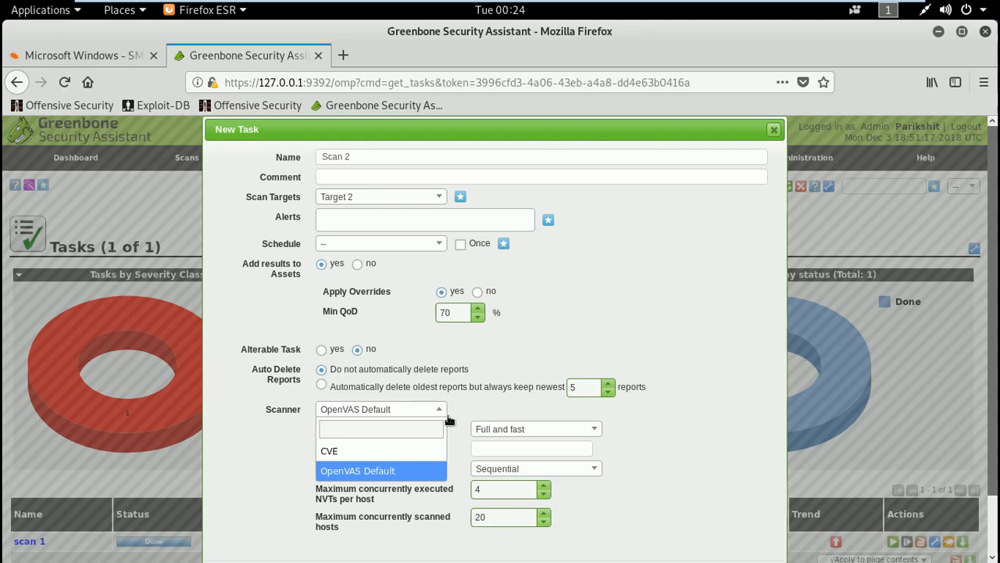
left_click(634, 488)
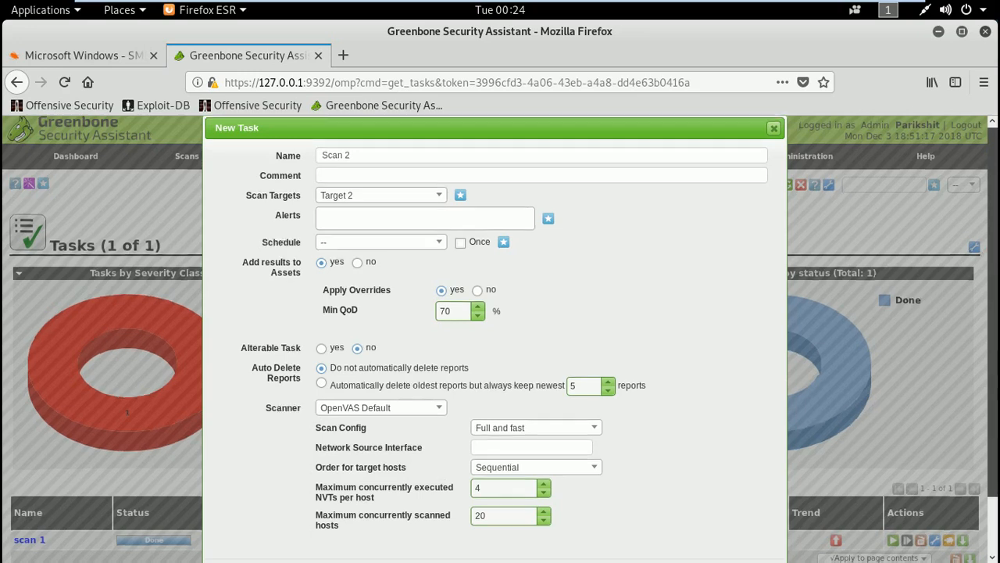
scroll(998, 250, "down", 2)
left_click(746, 515)
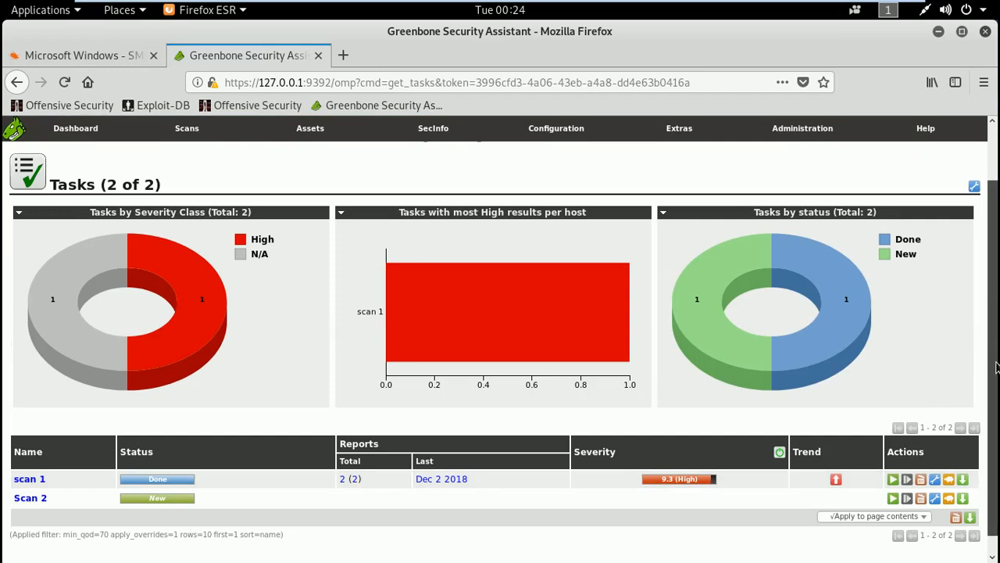
Examine the severity and status charts and the Scan 2 entry on the tasks page.
mouse_move(74, 281)
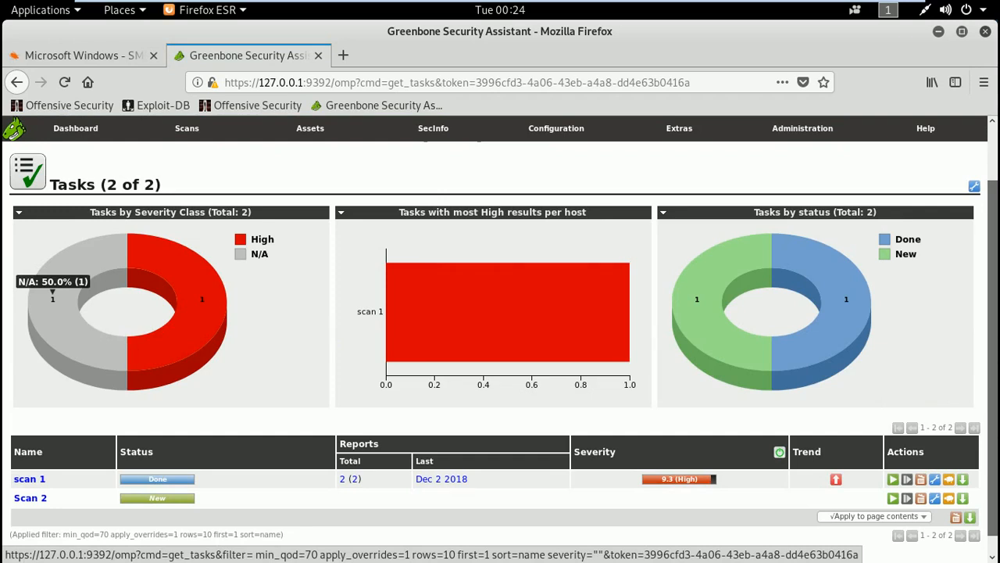
left_click_drag(994, 390, 994, 382)
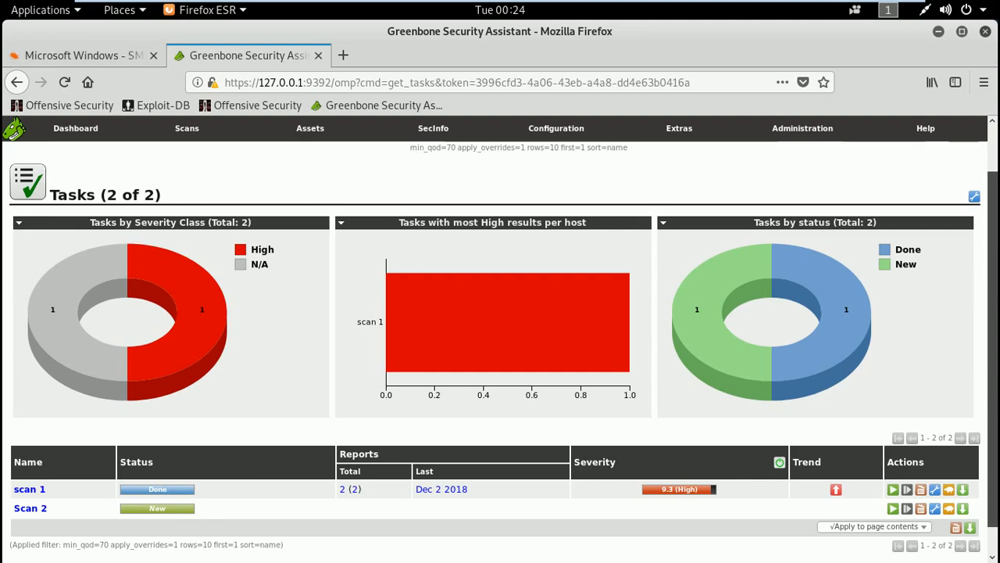
scroll(994, 382, "down", 1)
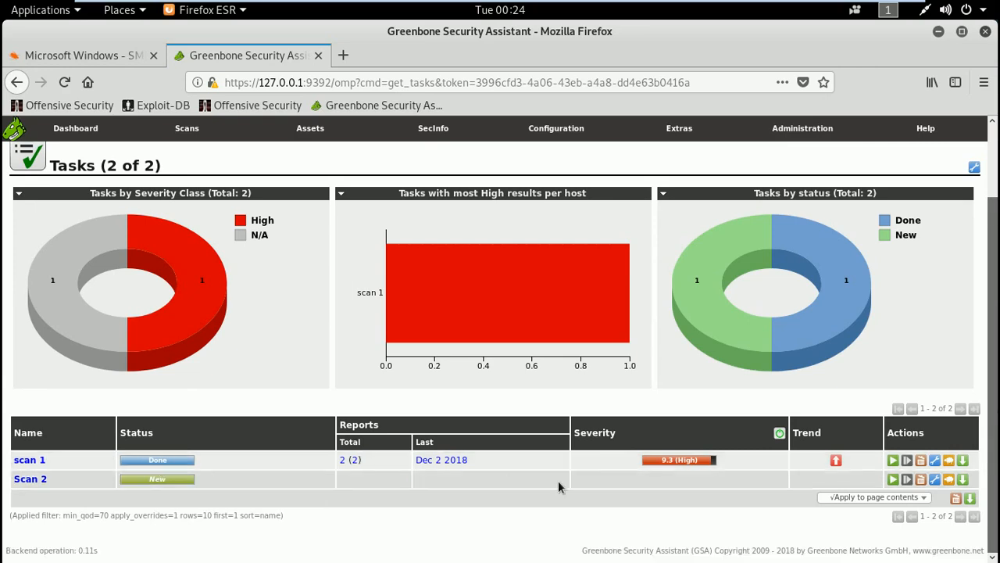
left_click_drag(996, 221, 994, 139)
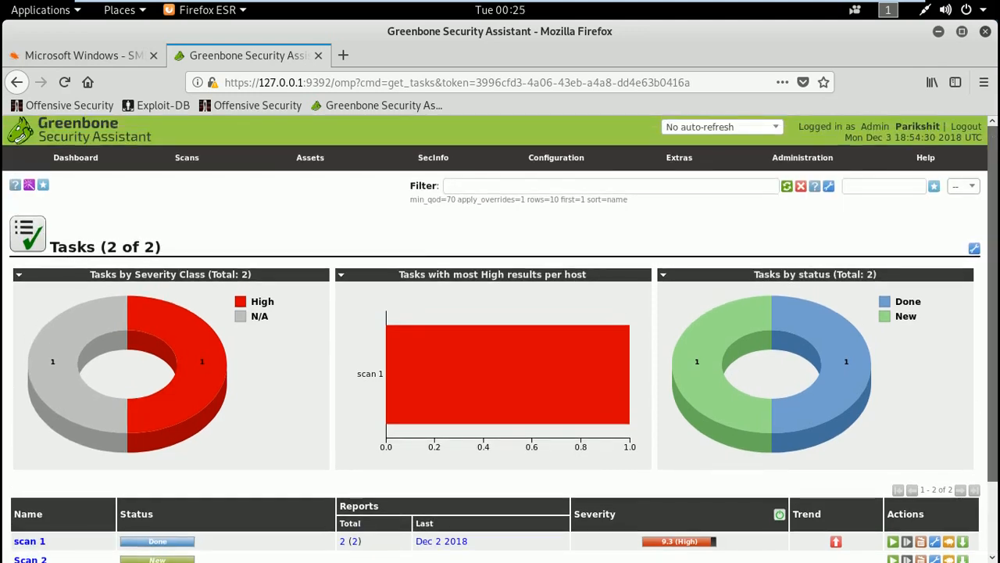
Set the page to refresh every 30 seconds and start the Scan 2 task.
left_click(783, 134)
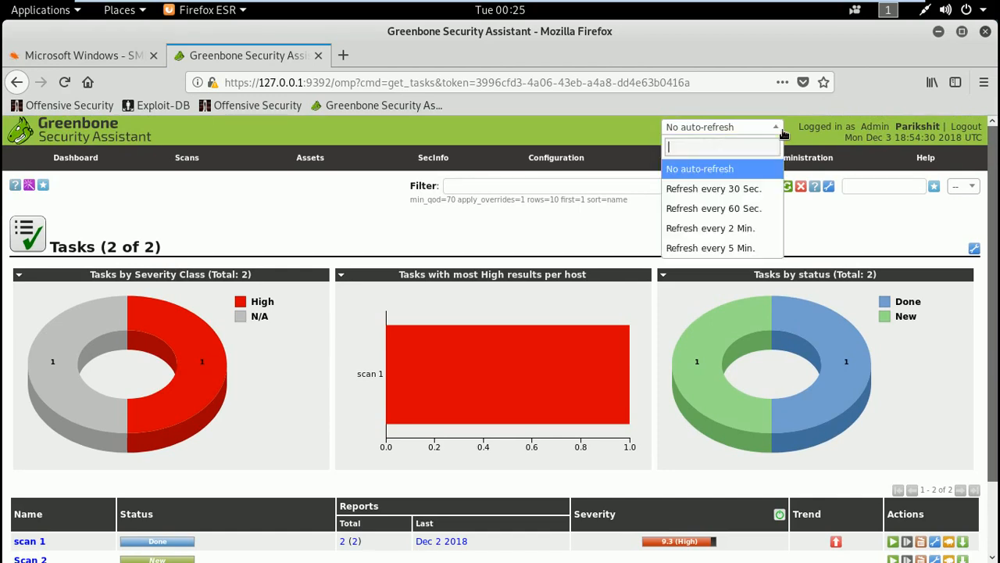
left_click(730, 191)
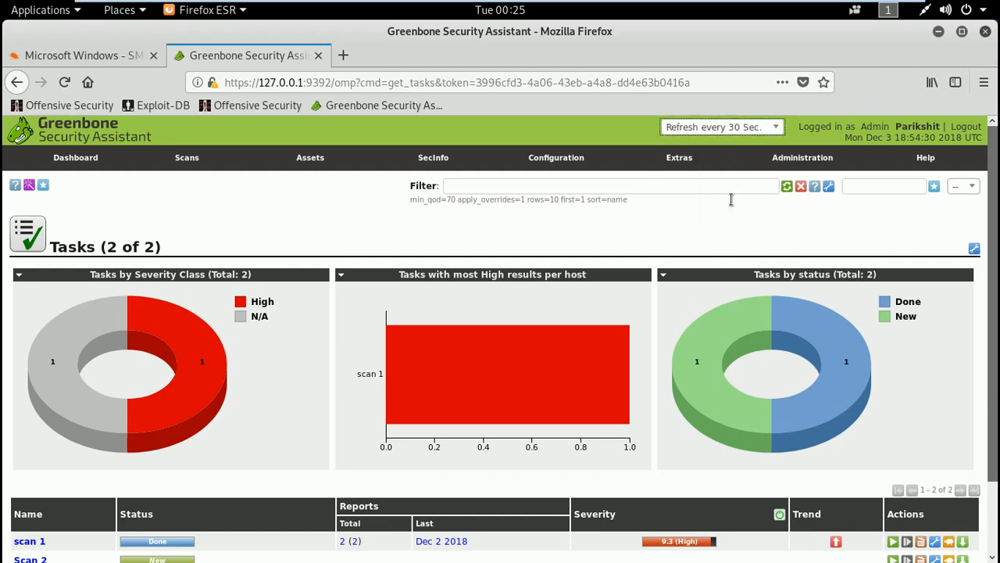
left_click_drag(993, 248, 993, 313)
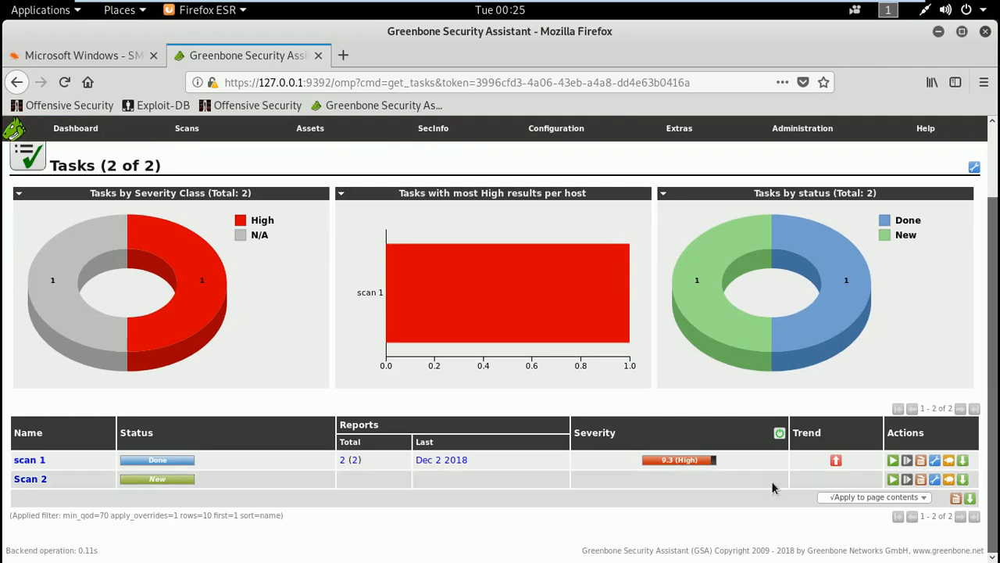
left_click(894, 479)
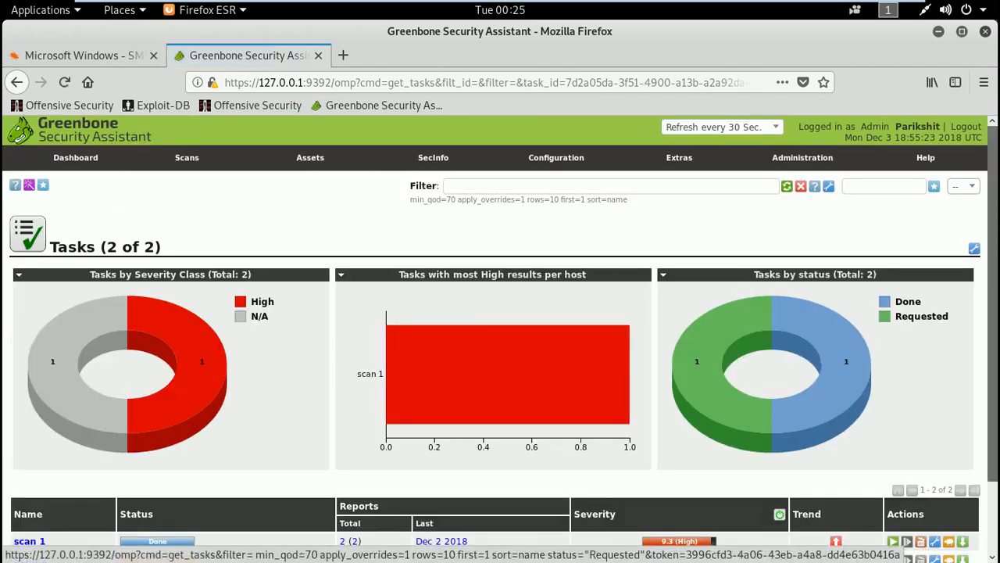
Check the charts and the Scan 2 status on the tasks page, and reload the page.
scroll(500, 352, "down", 2)
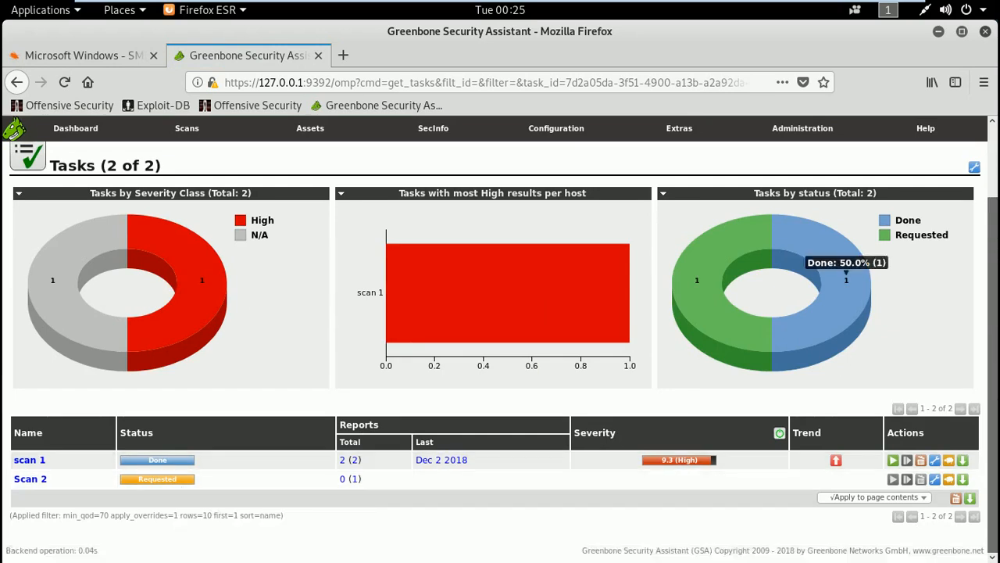
scroll(704, 313, "up", 2)
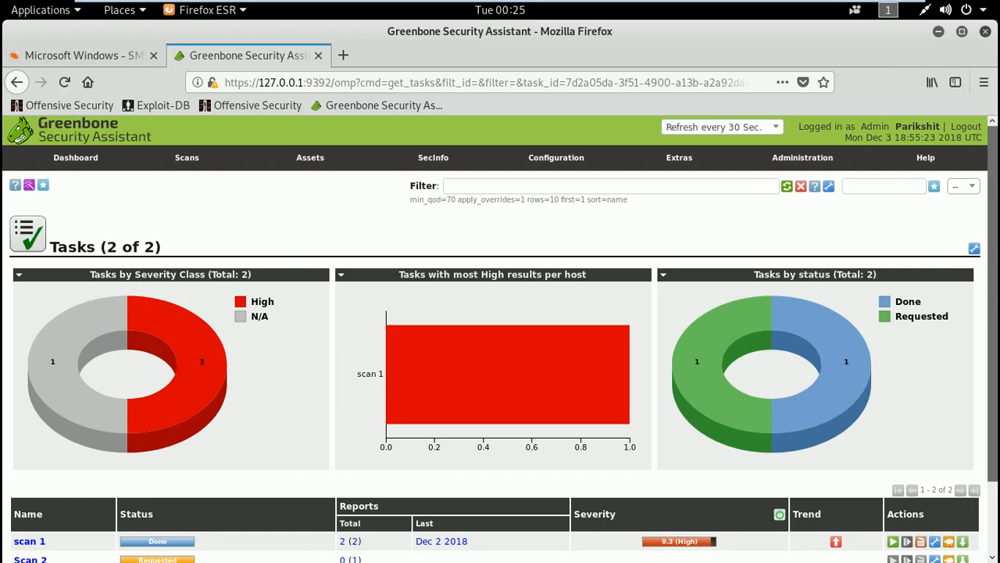
scroll(500, 339, "down", 1)
left_click_drag(996, 243, 997, 240)
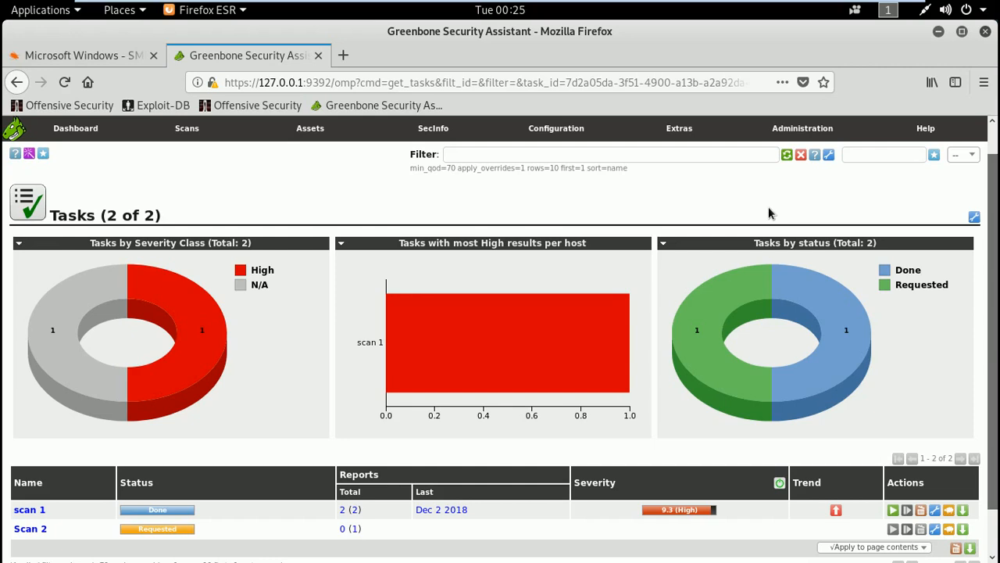
key("F5")
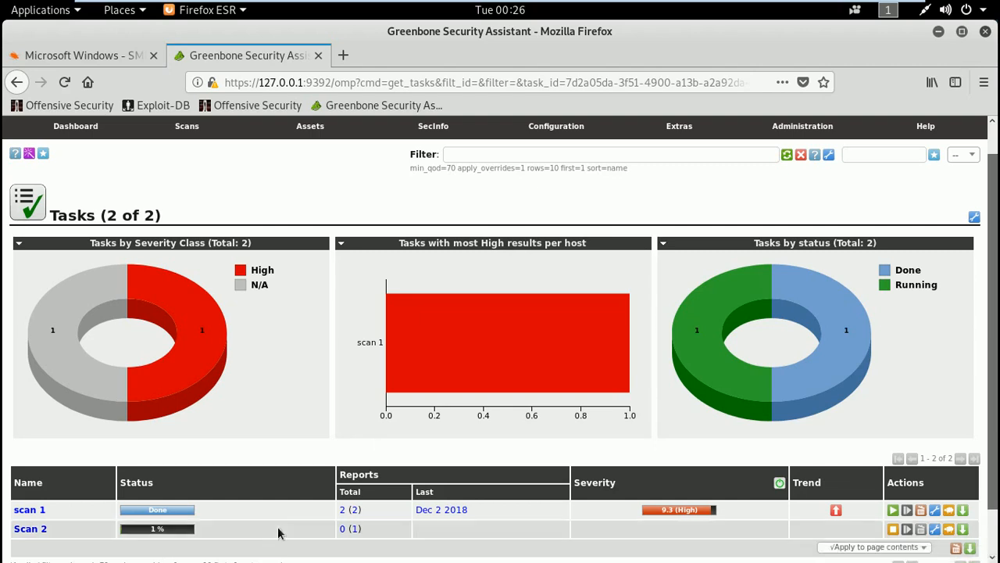
Switch to the terminals, close the one with the package installation output, and bring up the Metasploit console.
key("alt+Tab")
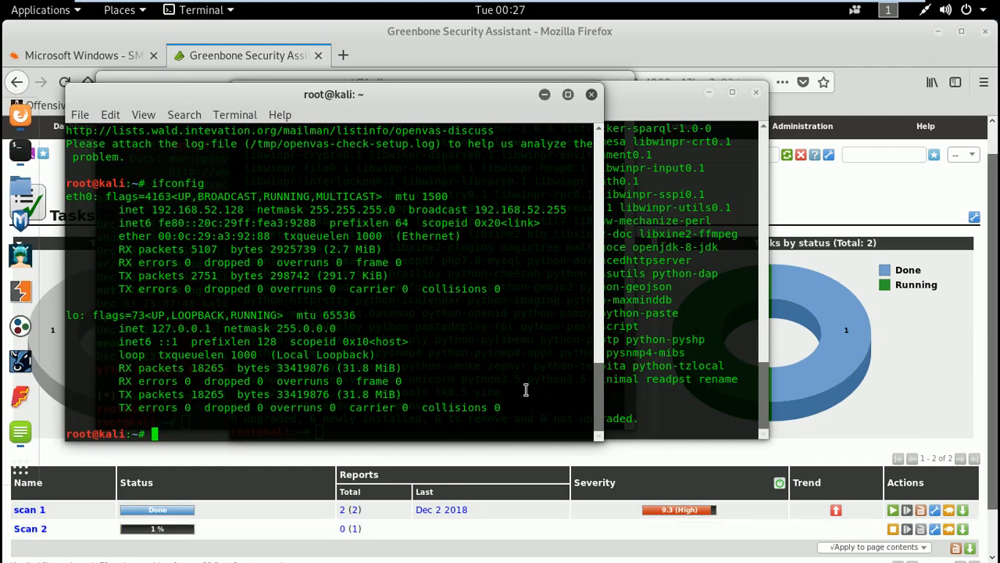
left_click(651, 404)
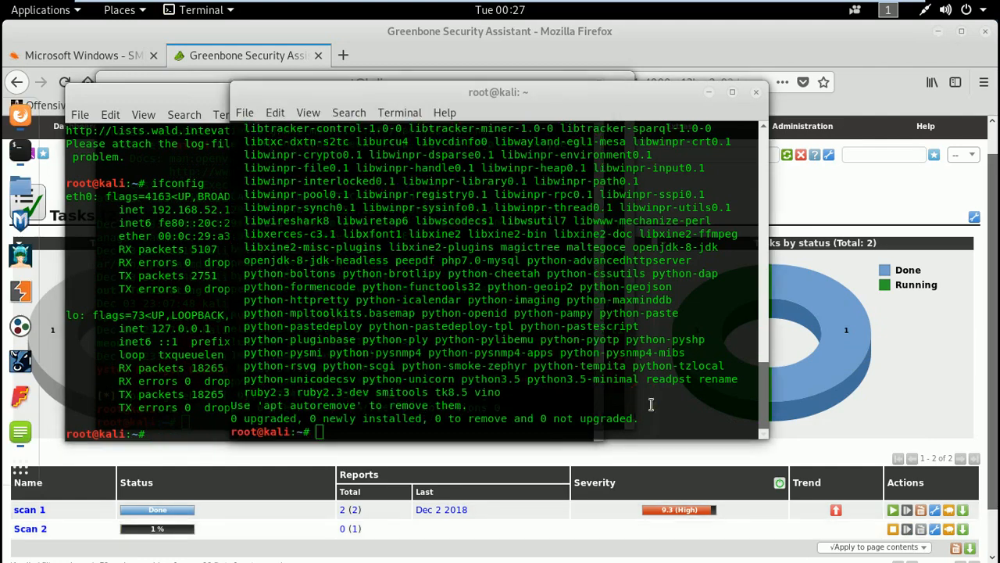
left_click(755, 93)
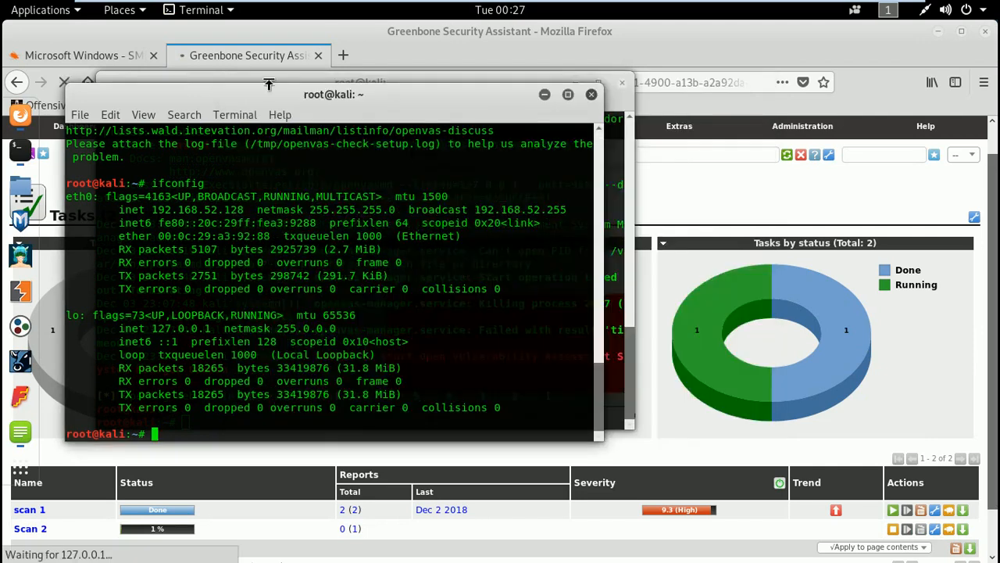
left_click_drag(268, 83, 500, 90)
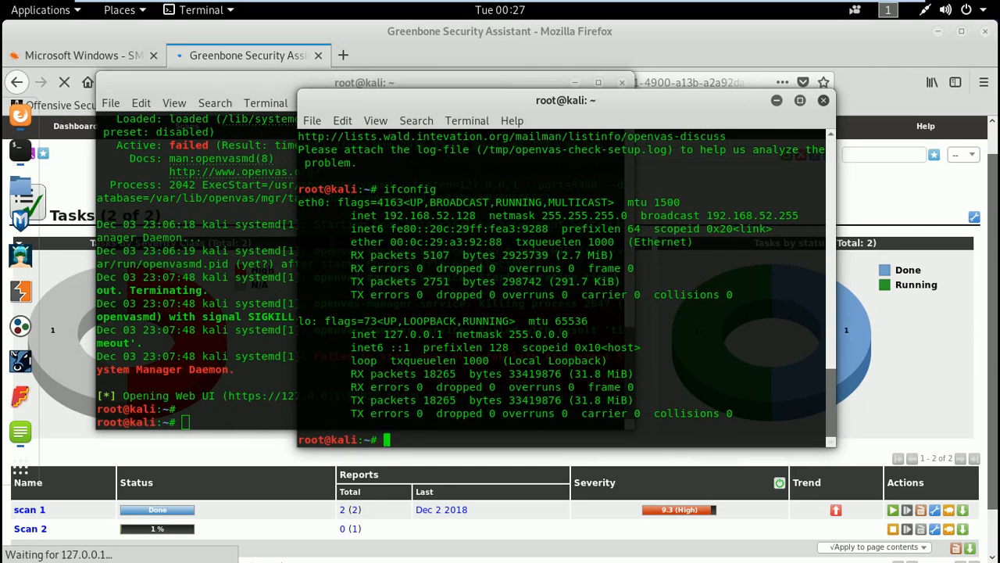
left_click(254, 424)
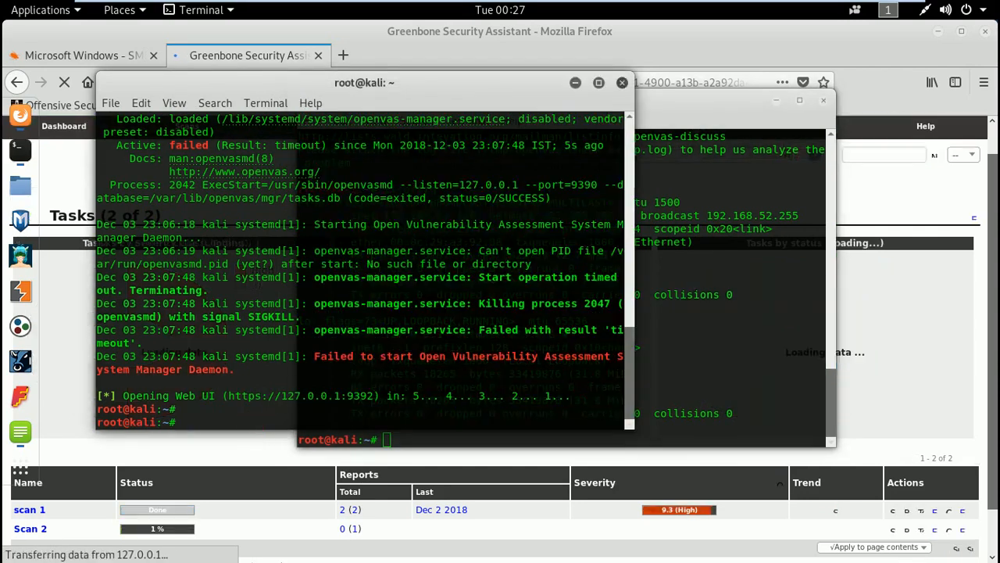
left_click(21, 156)
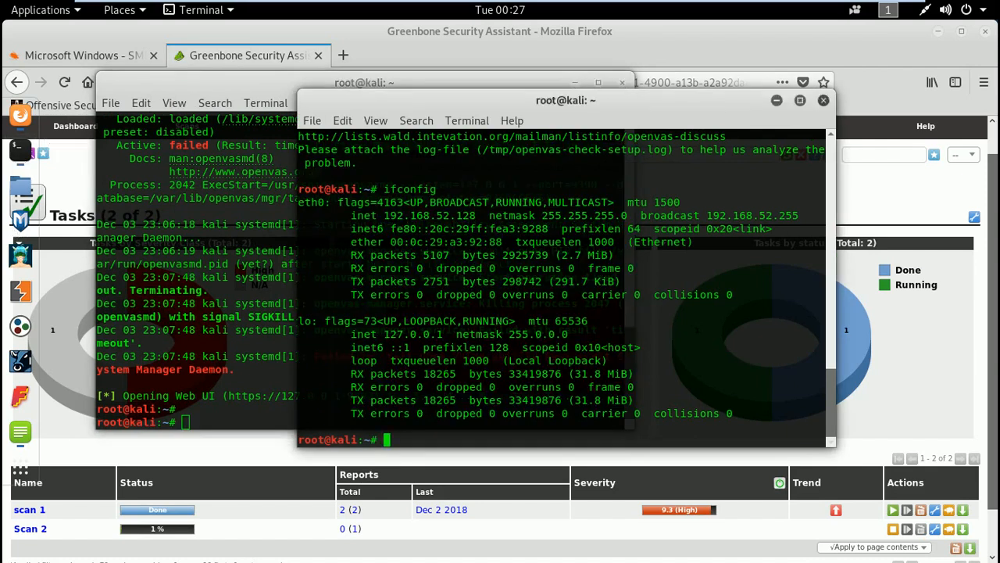
left_click(21, 156)
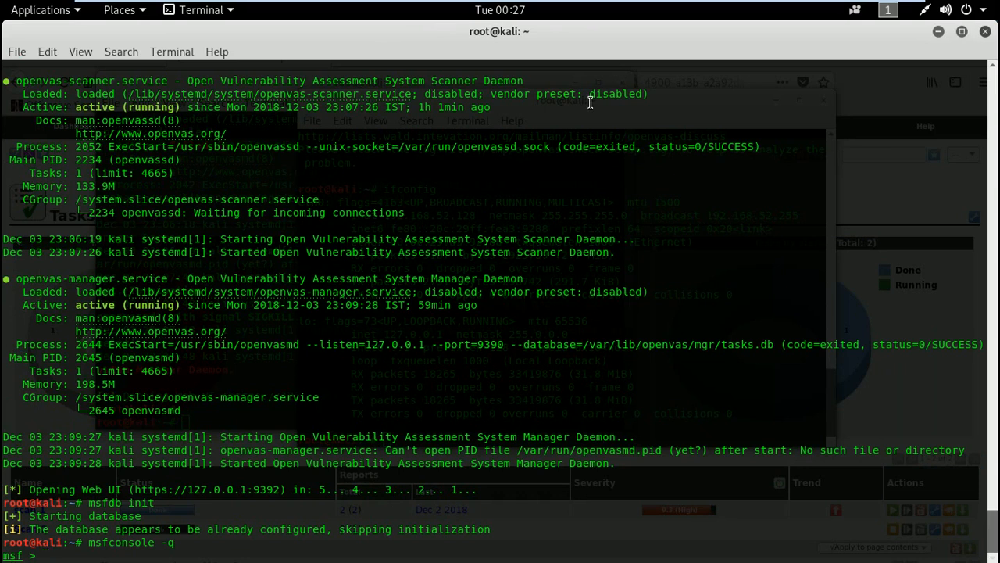
List the Metasploit workspaces with the workspace command, and return to Greenbone Security Assistant in Firefox.
type("worksapce\\")
key("BackSpace")
key("BackSpace")
key("BackSpace")
key("BackSpace")
key("BackSpace")
type("pace")
key("Return")
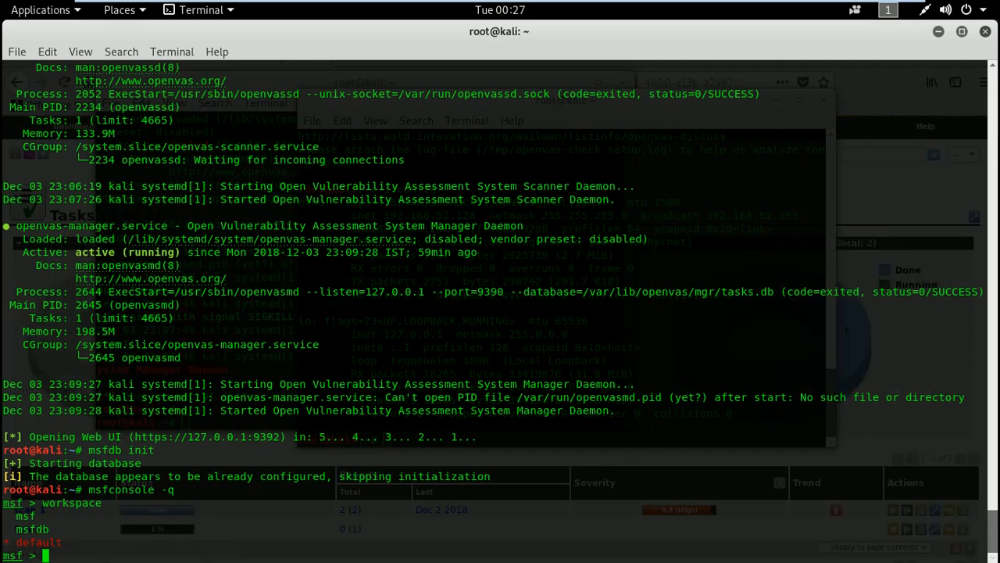
left_click(939, 32)
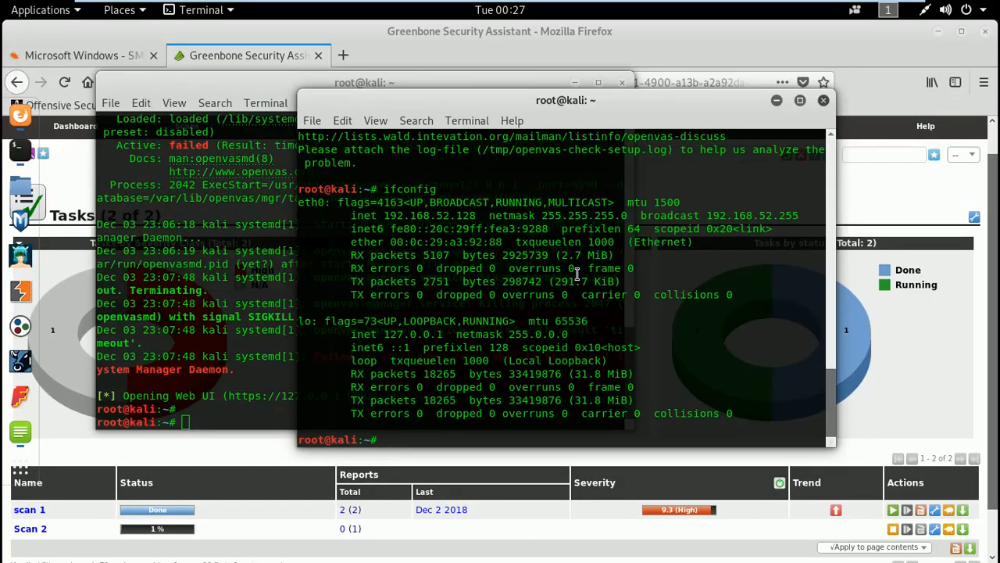
left_click(632, 58)
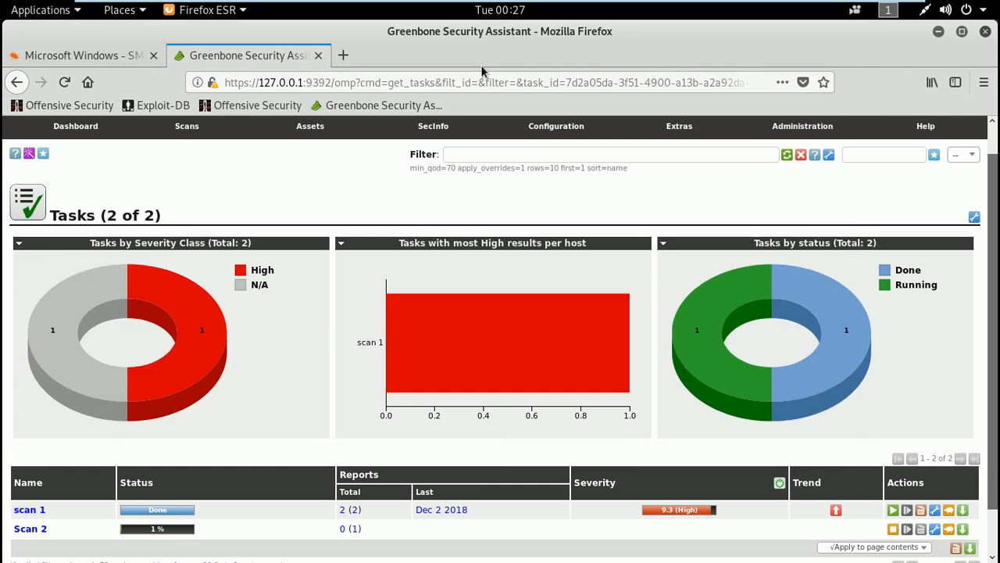
left_click_drag(333, 84, 265, 83)
left_click(265, 84)
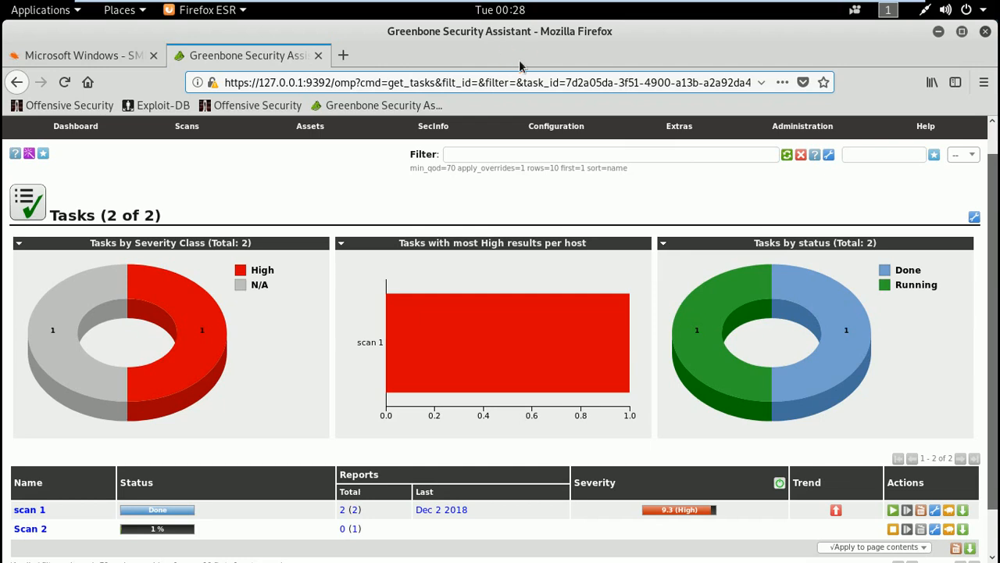
key("alt+Tab")
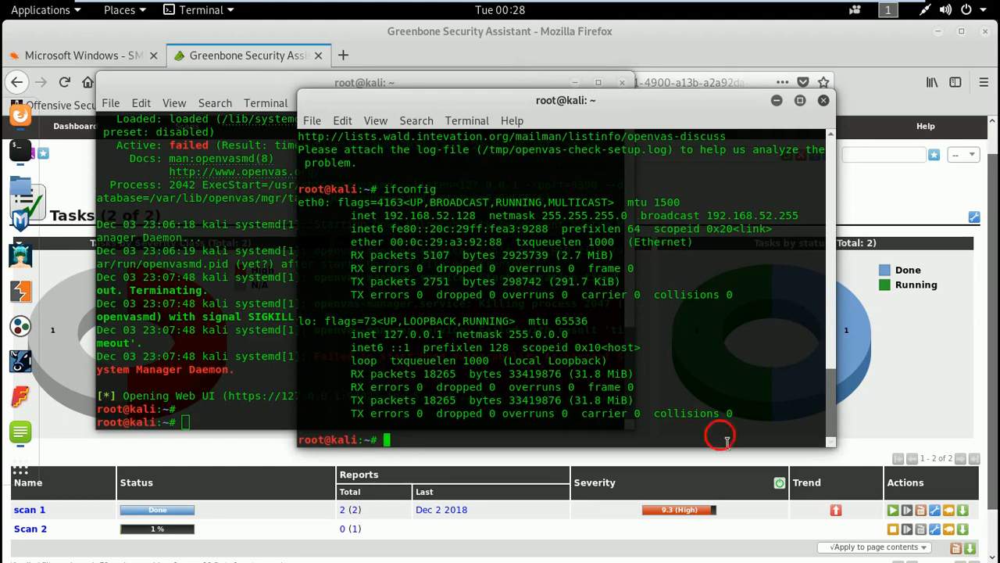
mouse_move(837, 5)
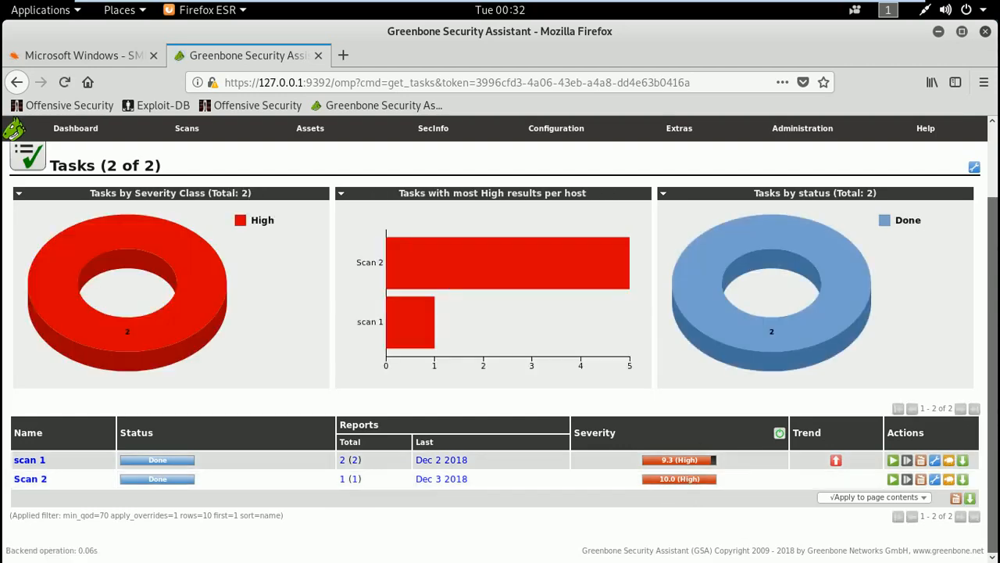
Set the tasks page to No auto-refresh and look over both scans in the task list.
scroll(992, 313, "up", 2)
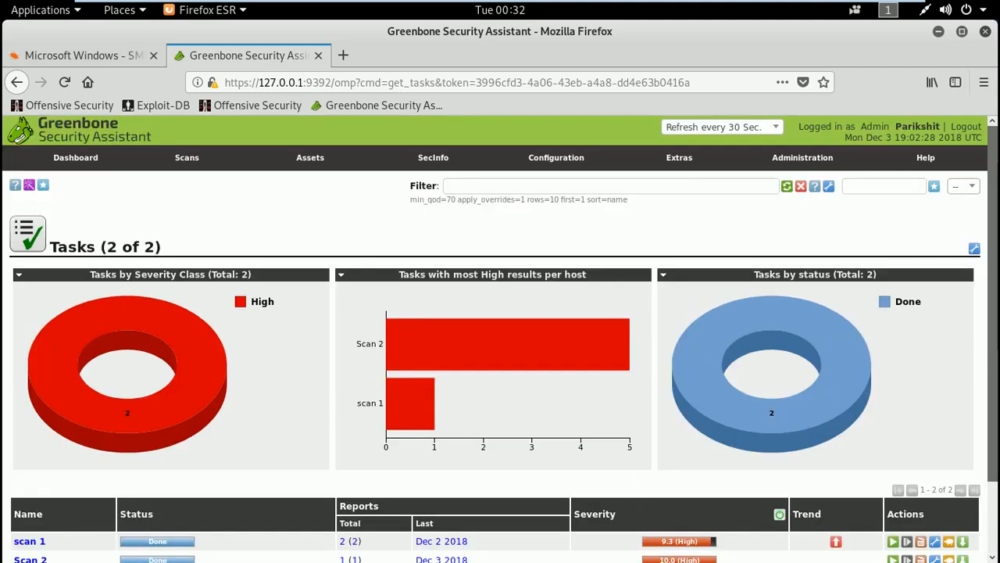
left_click(776, 130)
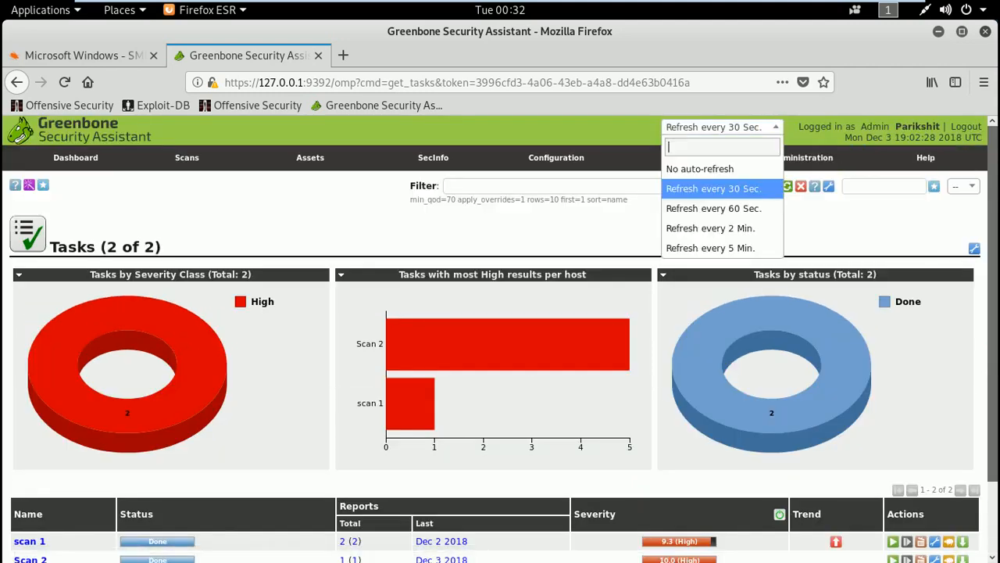
left_click(720, 167)
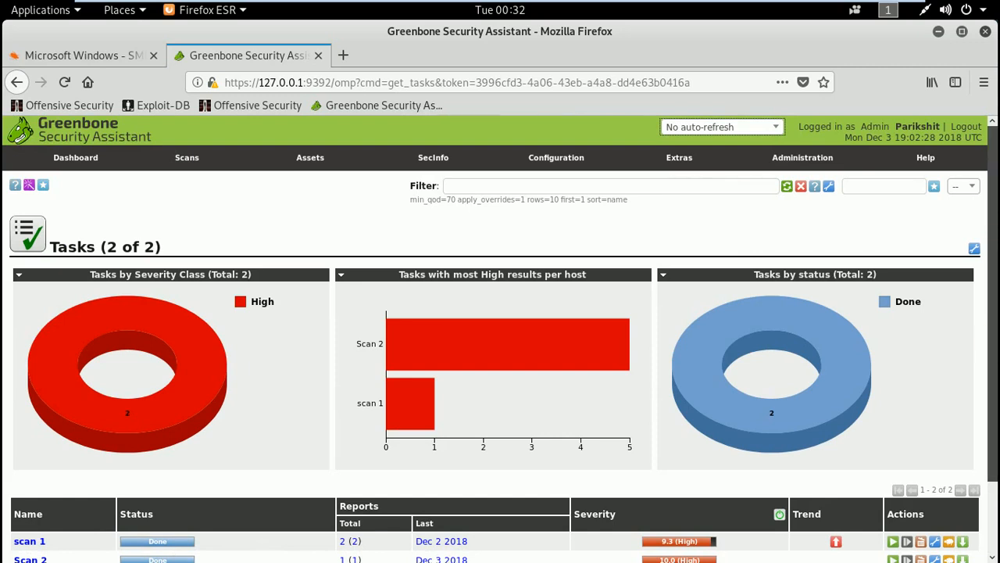
scroll(992, 313, "down", 2)
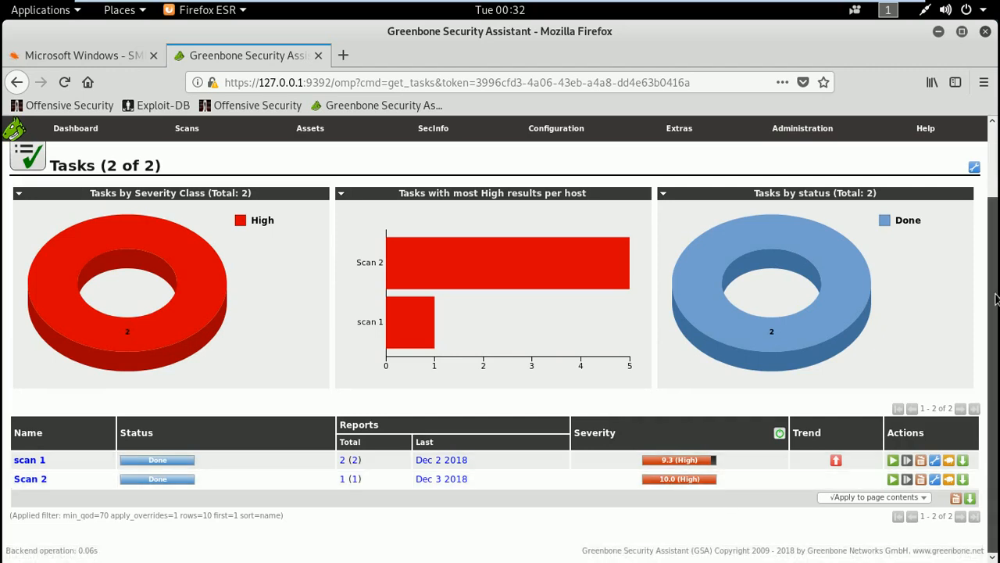
left_click_drag(996, 298, 996, 207)
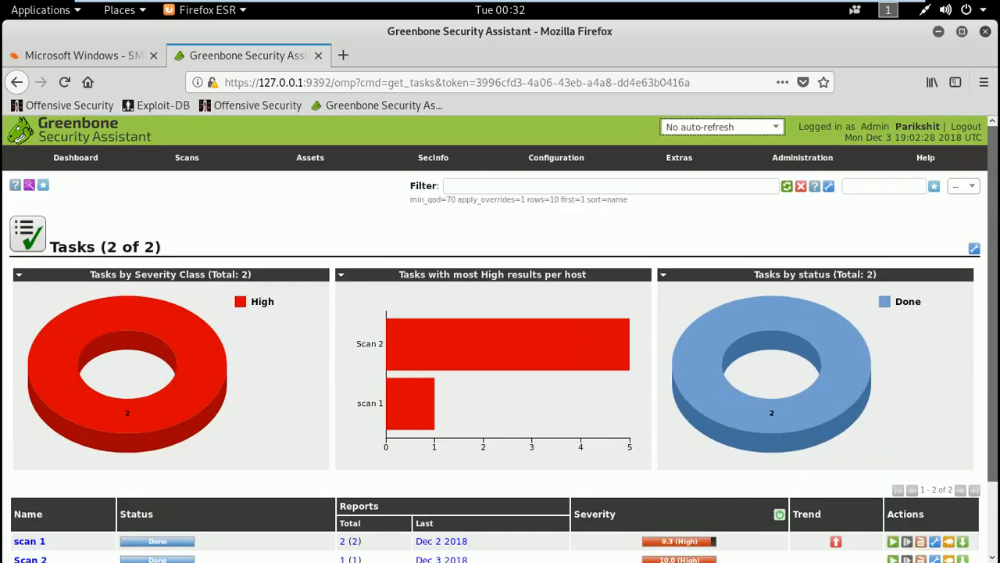
Open the scan reports page and examine its severity, timeline and CVSS charts and the list of reports.
mouse_move(187, 157)
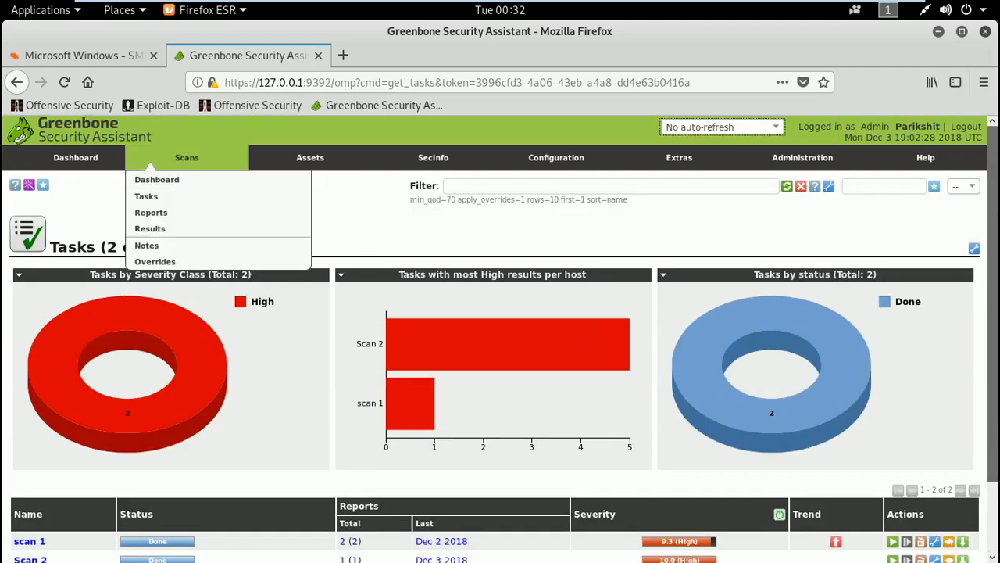
left_click(156, 222)
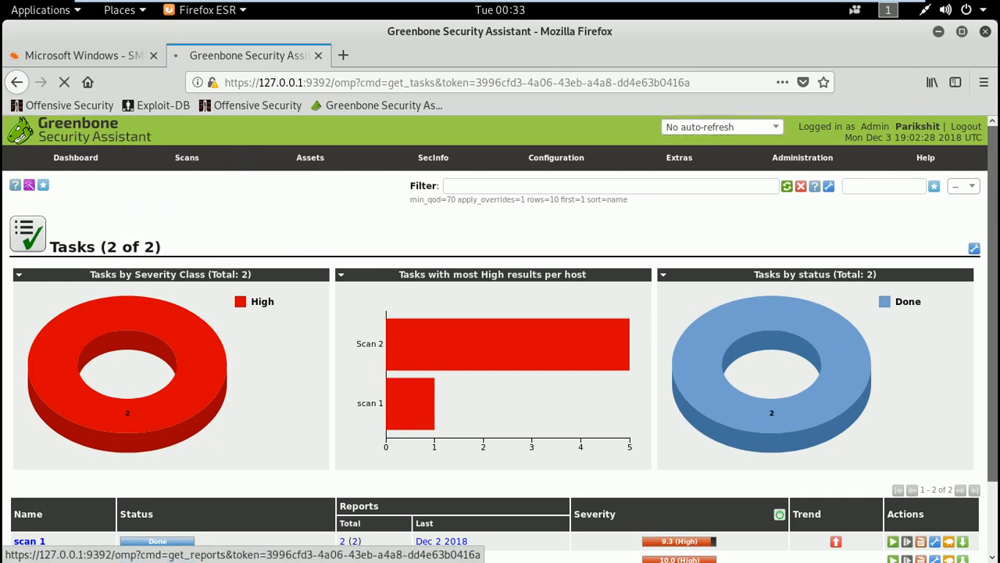
mouse_move(184, 379)
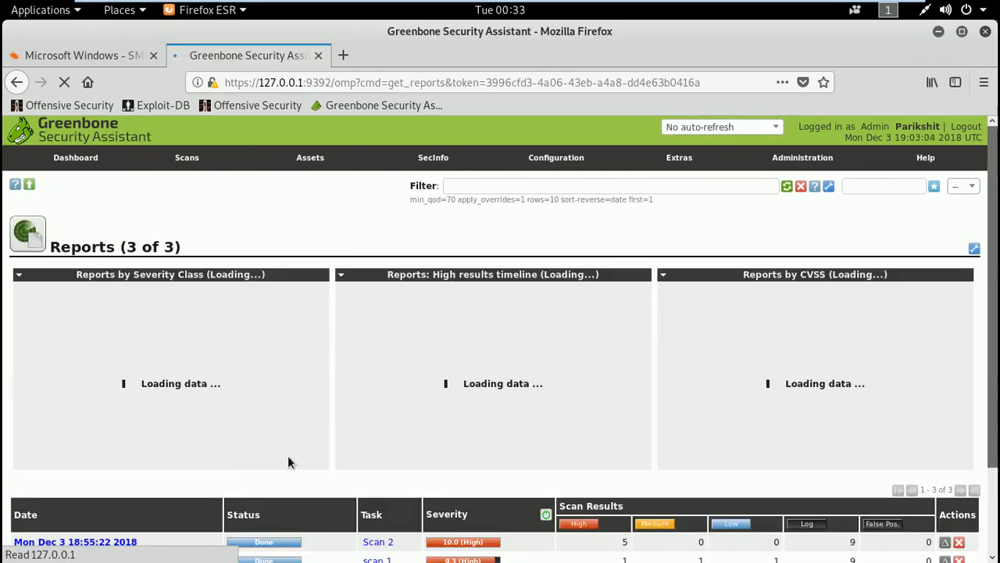
left_click_drag(998, 265, 998, 307)
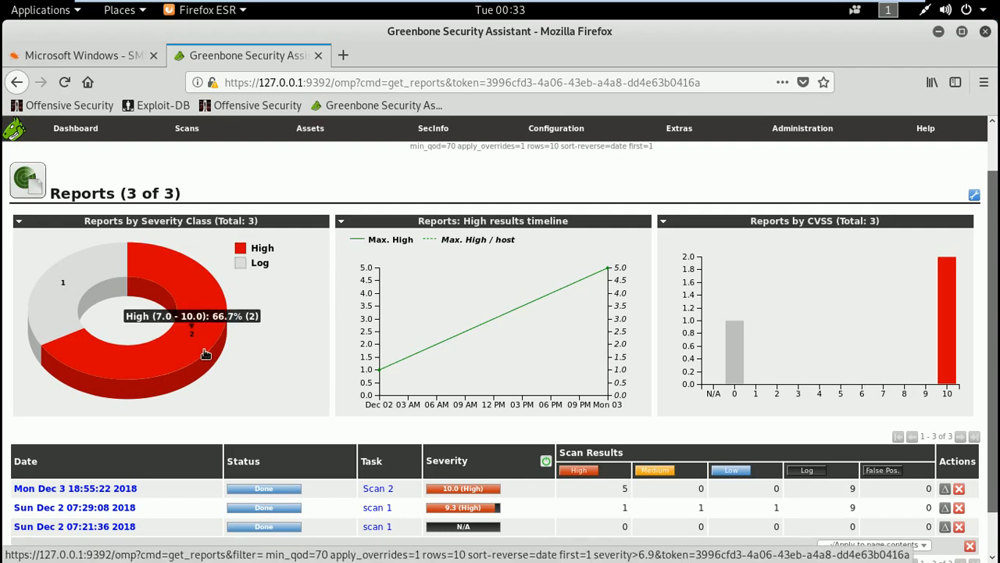
left_click_drag(995, 311, 995, 349)
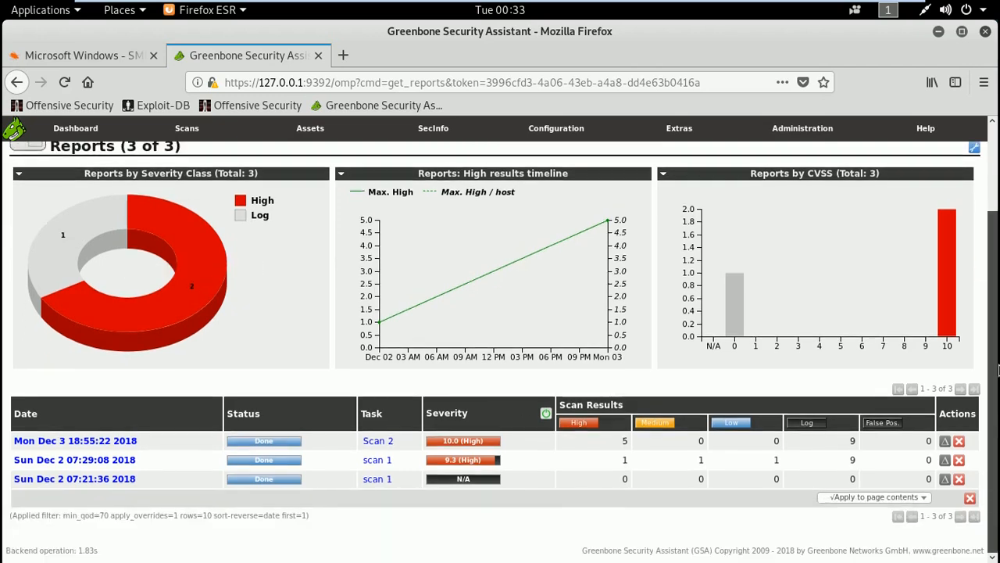
Open the Scan 2 report dated Mon Dec 3 and review its vulnerabilities with their severity, host and location.
left_click(127, 451)
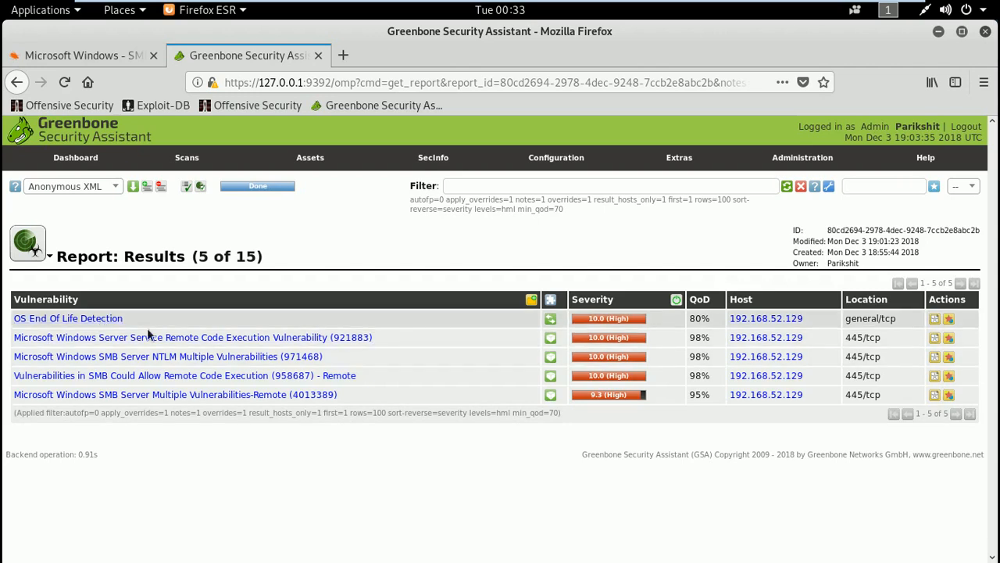
left_click_drag(910, 324, 850, 321)
left_click(877, 490)
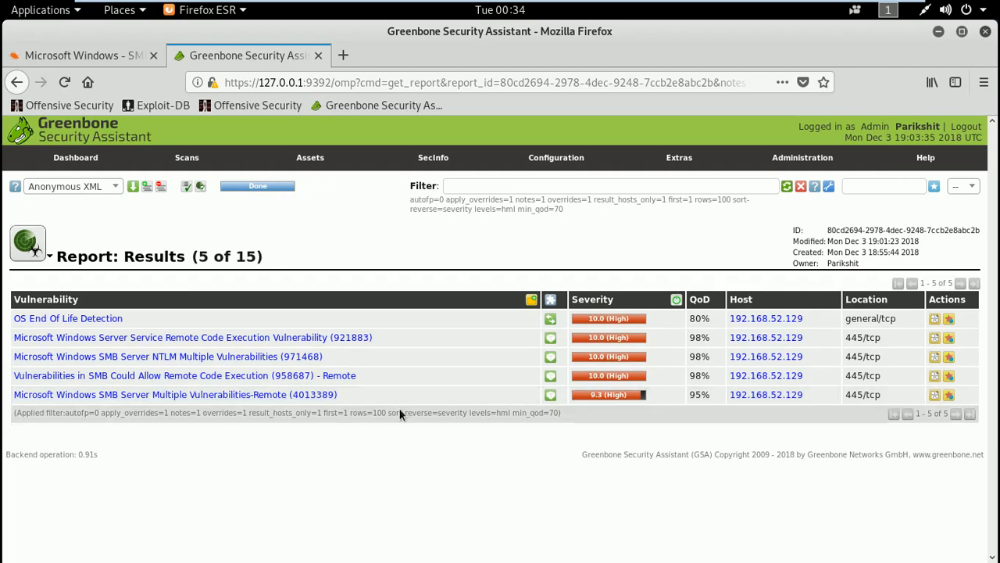
Open the scan results page and look through its charts and vulnerability list.
mouse_move(187, 160)
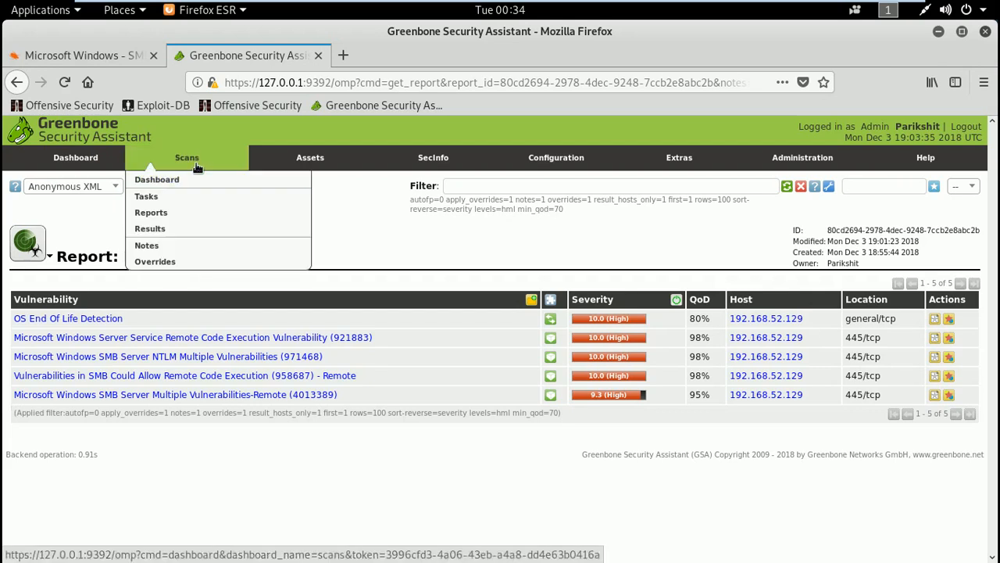
left_click(153, 231)
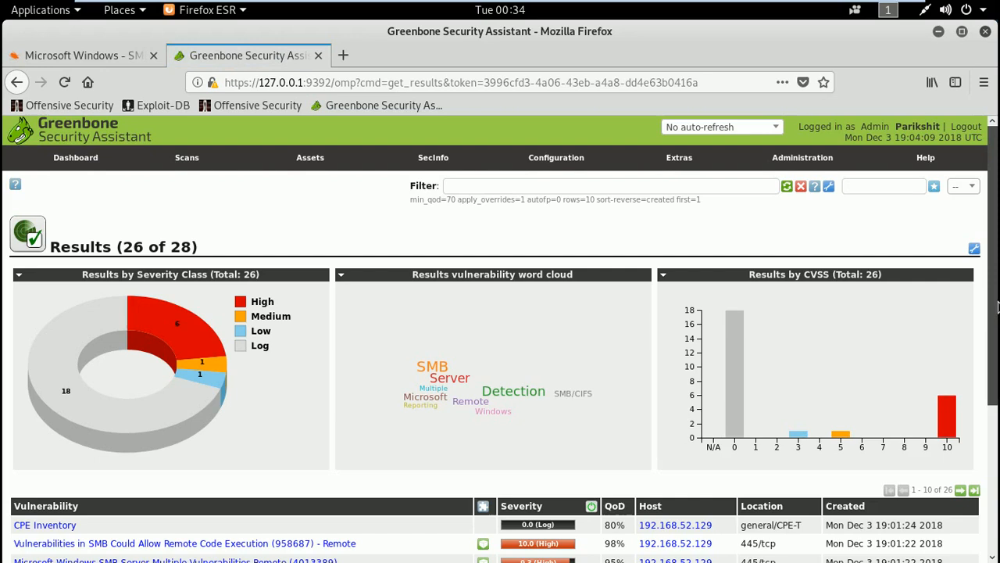
scroll(500, 336, "down", 2)
scroll(997, 455, "down", 4)
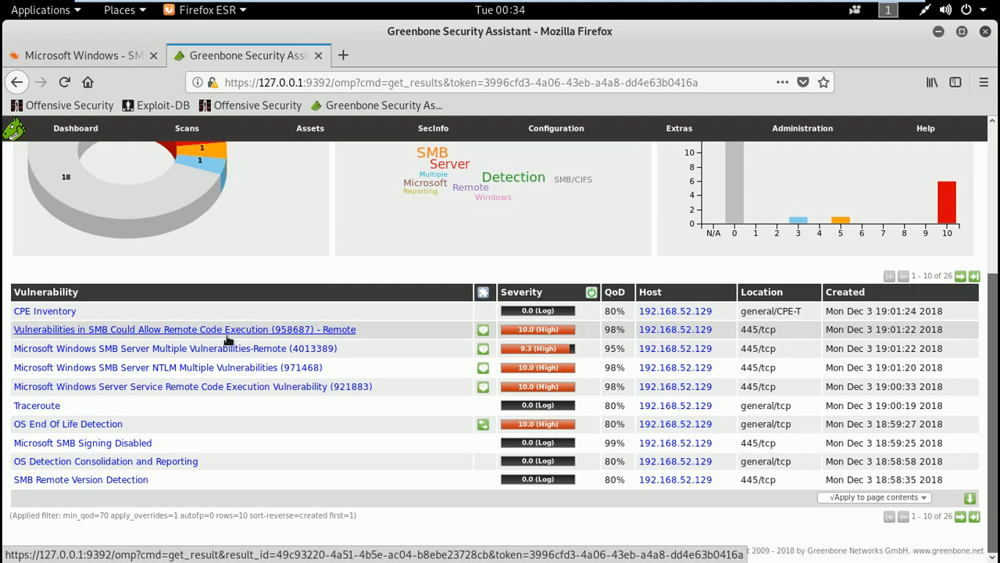
Open the result "Vulnerabilities in SMB Could Allow Remote Code Execution (958687) - Remote" and read its summary, detection result, impact and solution.
left_click(256, 332)
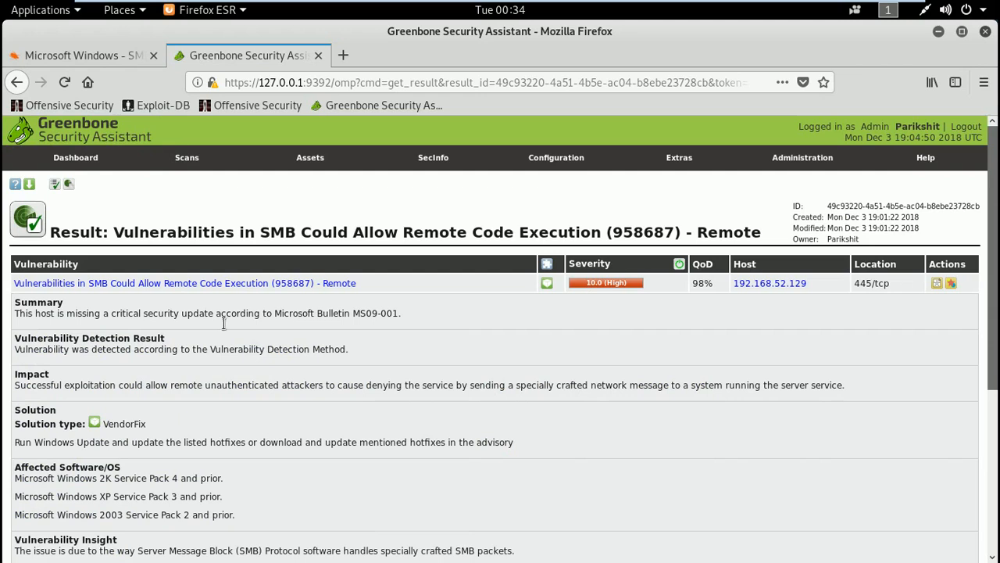
left_click(342, 327)
left_click_drag(345, 354, 258, 351)
left_click(265, 359)
left_click_drag(130, 346, 192, 357)
left_click(191, 356)
left_click_drag(119, 349, 219, 359)
left_click(221, 360)
left_click_drag(252, 385, 343, 397)
left_click(343, 397)
left_click_drag(19, 442, 77, 454)
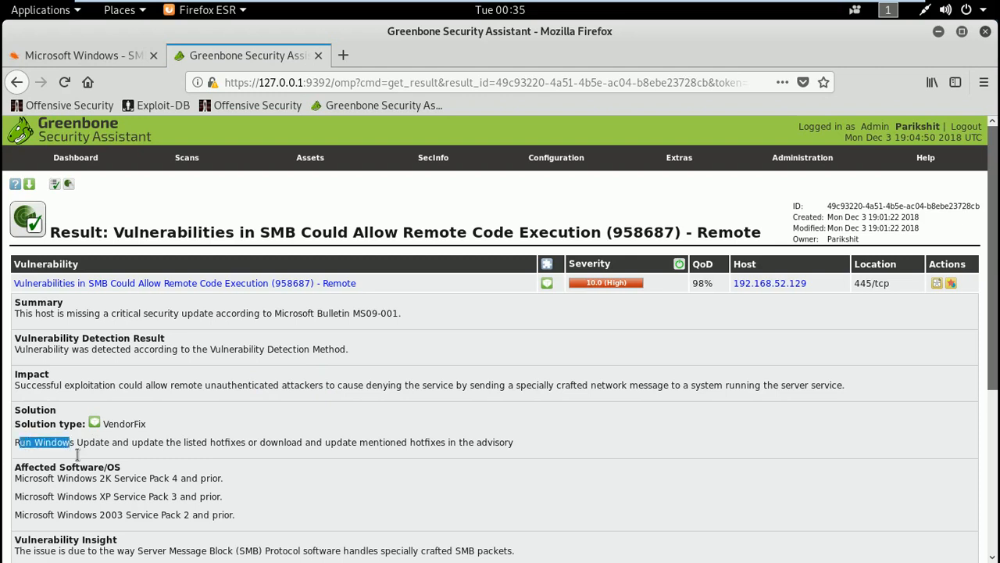
left_click(191, 453)
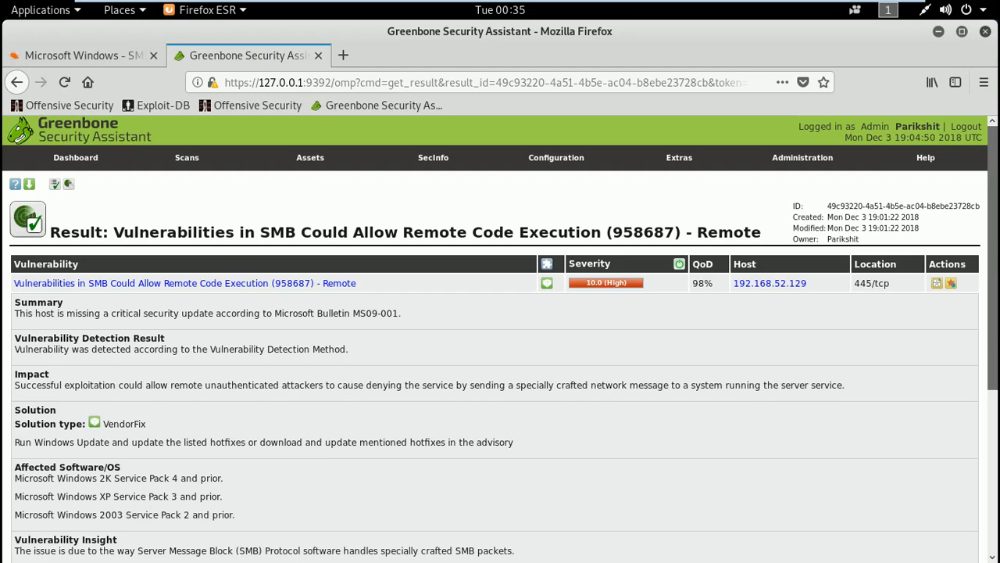
Read the SMB result's affected software, vulnerability insight, detection method and references.
left_click_drag(50, 467, 152, 490)
left_click(152, 490)
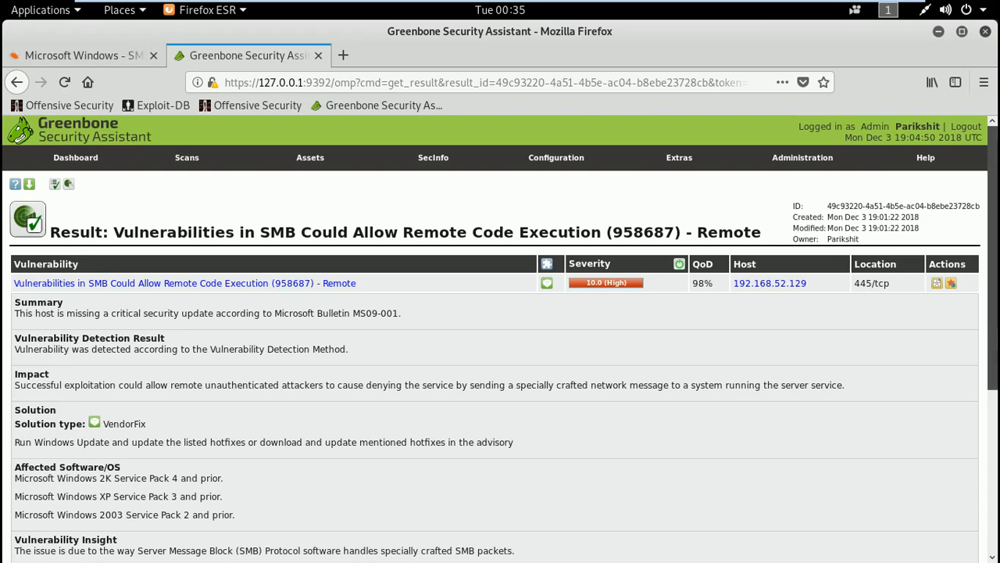
scroll(993, 413, "down", 3)
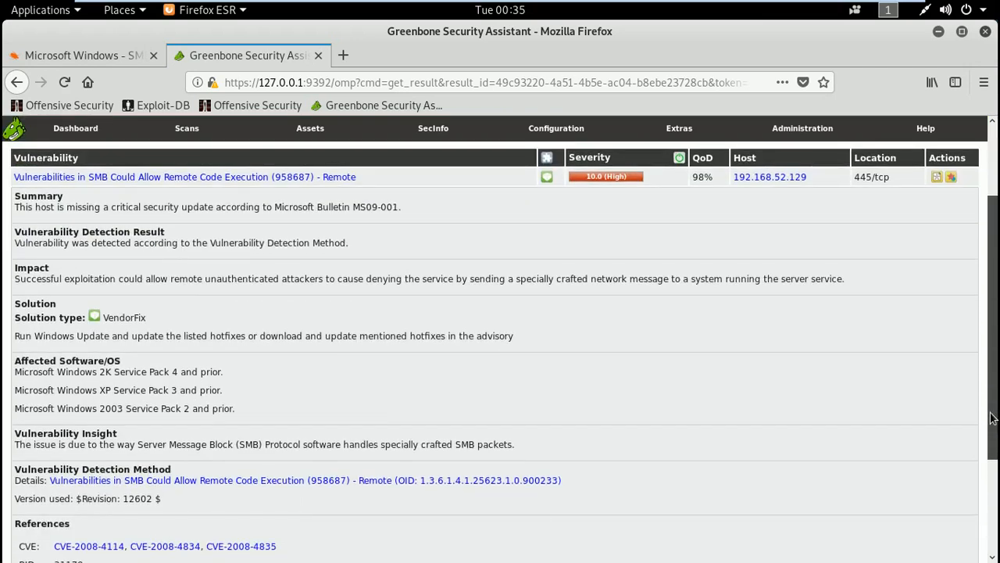
scroll(994, 403, "down", 3)
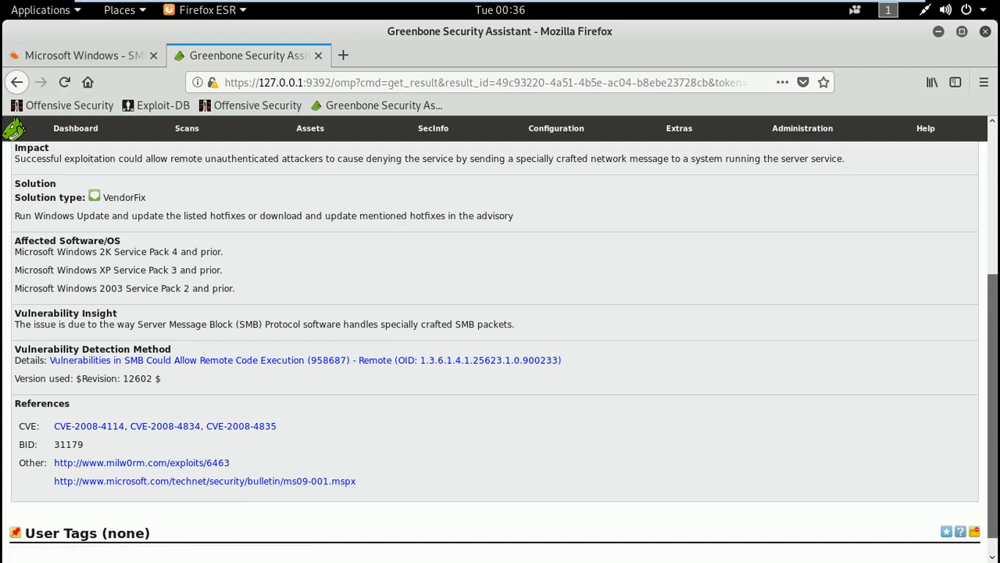
Switch to the terminal, search Metasploit for modules matching the referenced CVEs 2008-4114, 2008-4834 and 2008-4835, and restore the terminal window from full size.
left_click_drag(125, 426, 80, 431)
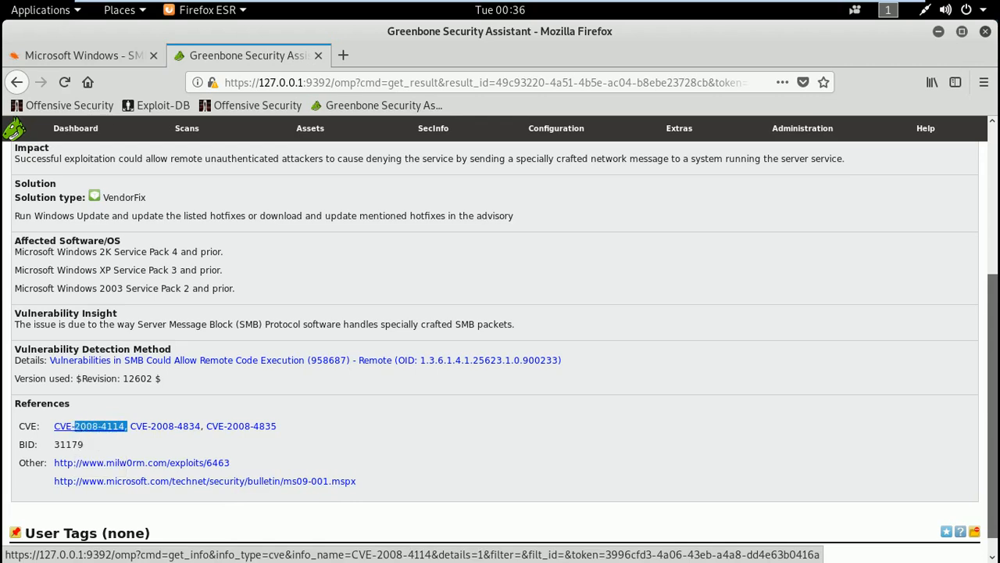
key("alt+Tab")
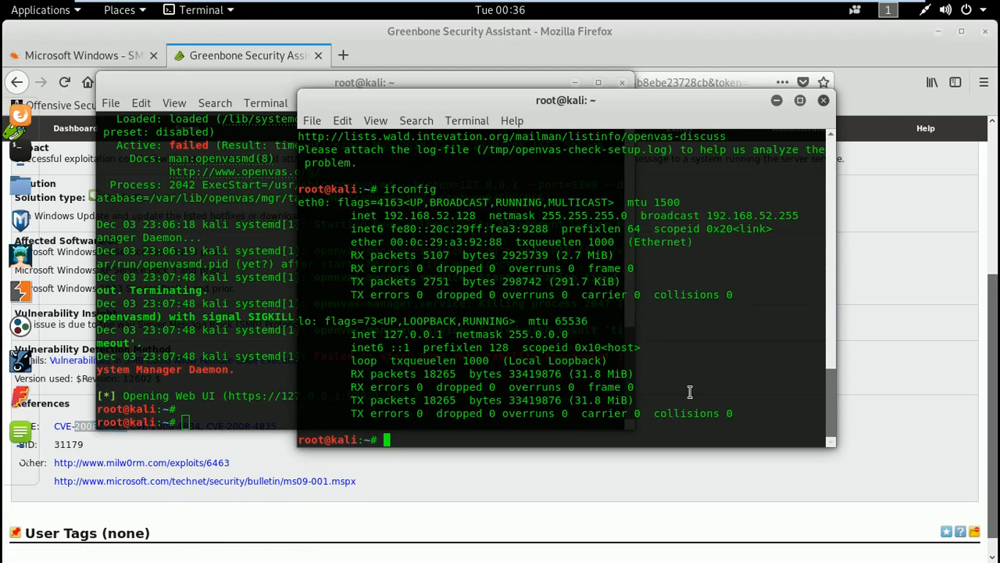
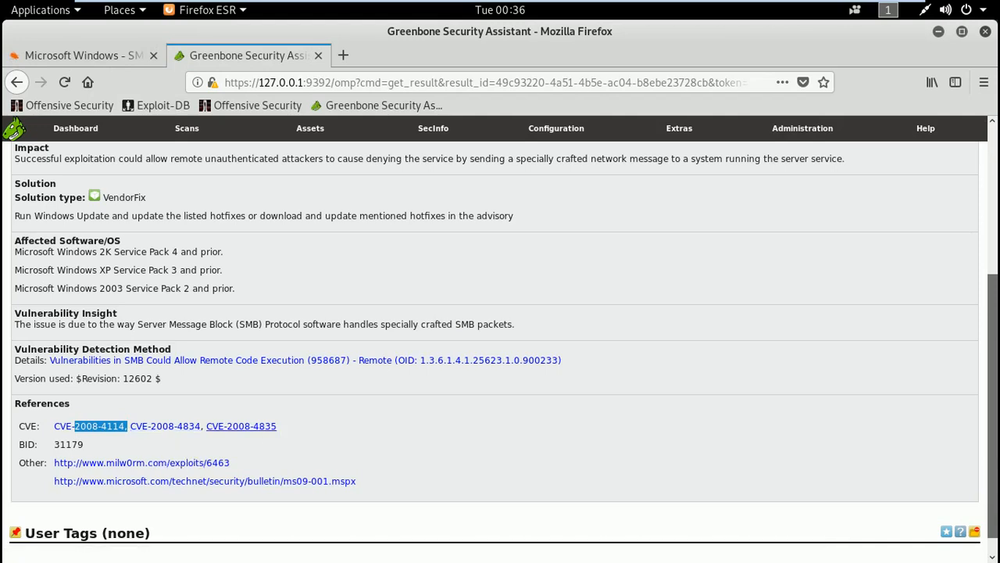
left_click_drag(203, 426, 54, 426)
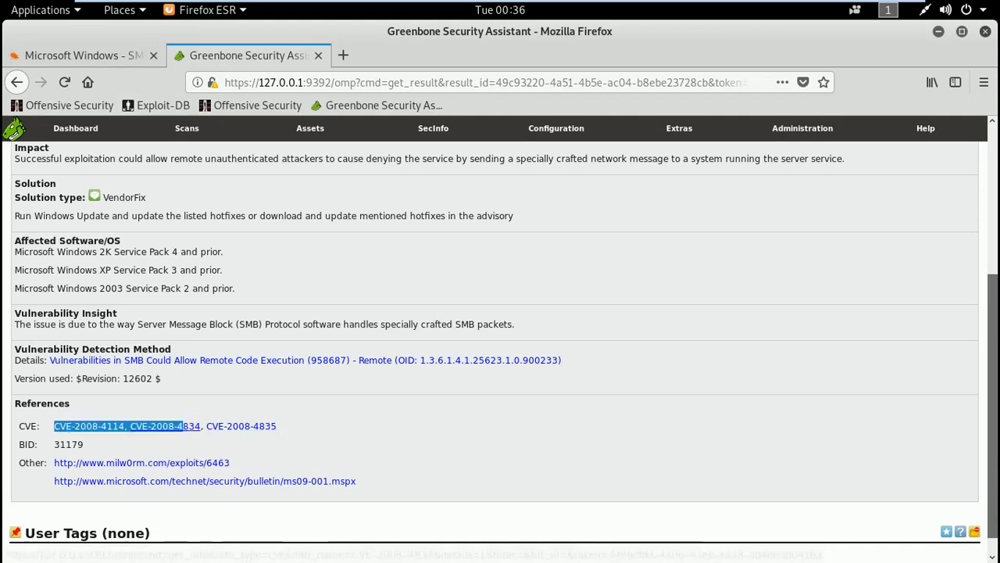
left_click_drag(175, 426, 206, 431)
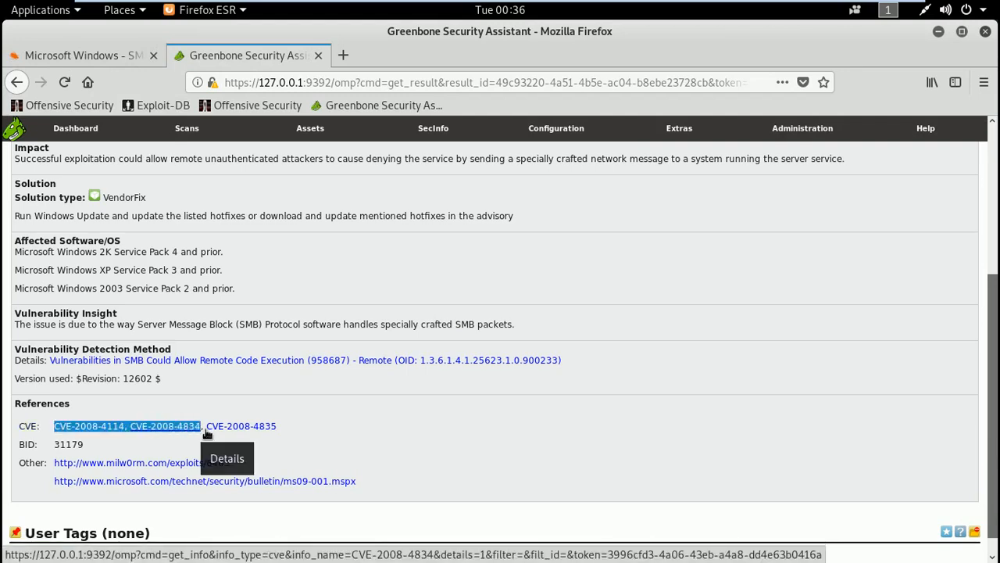
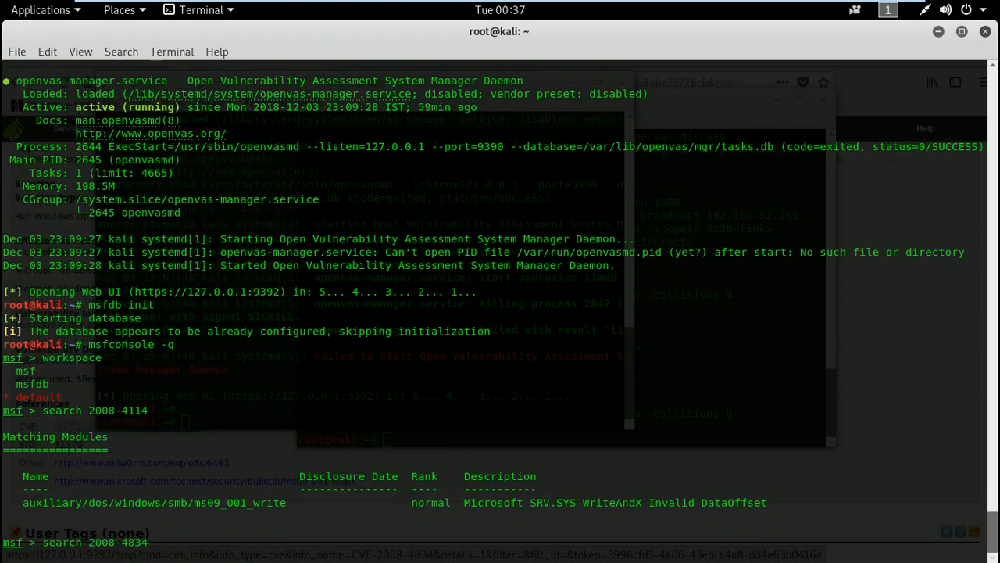
key("Return")
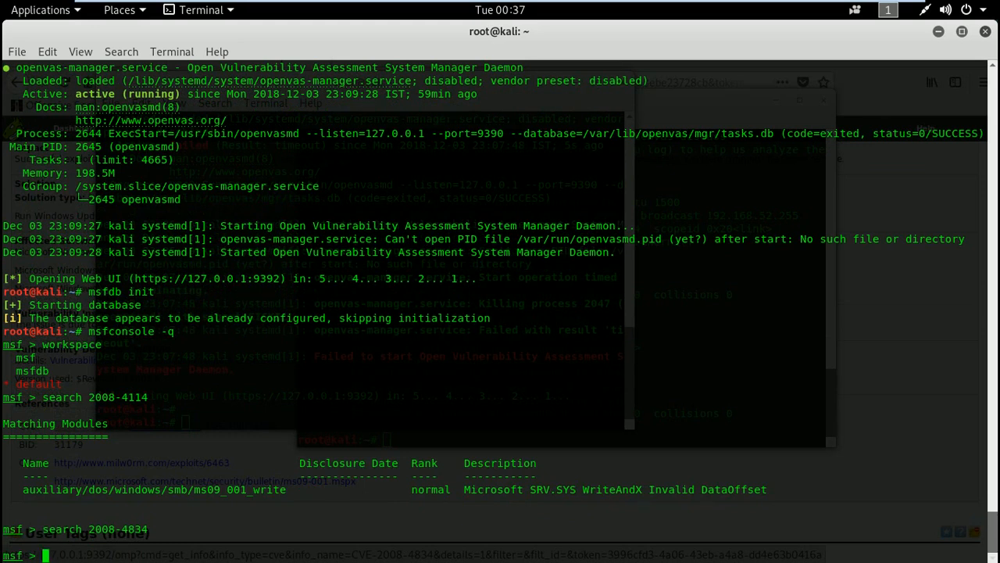
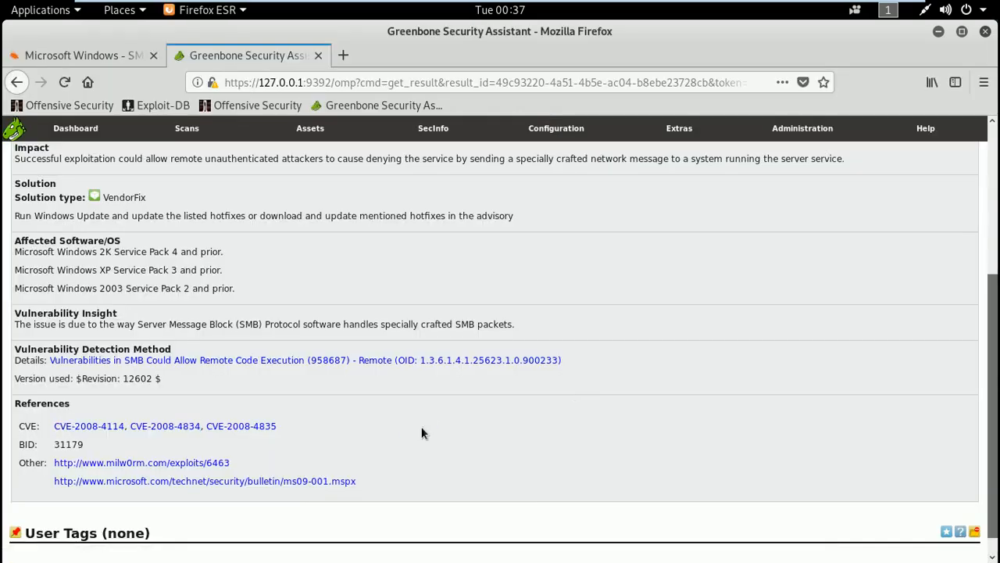
scroll(995, 332, "up", 4)
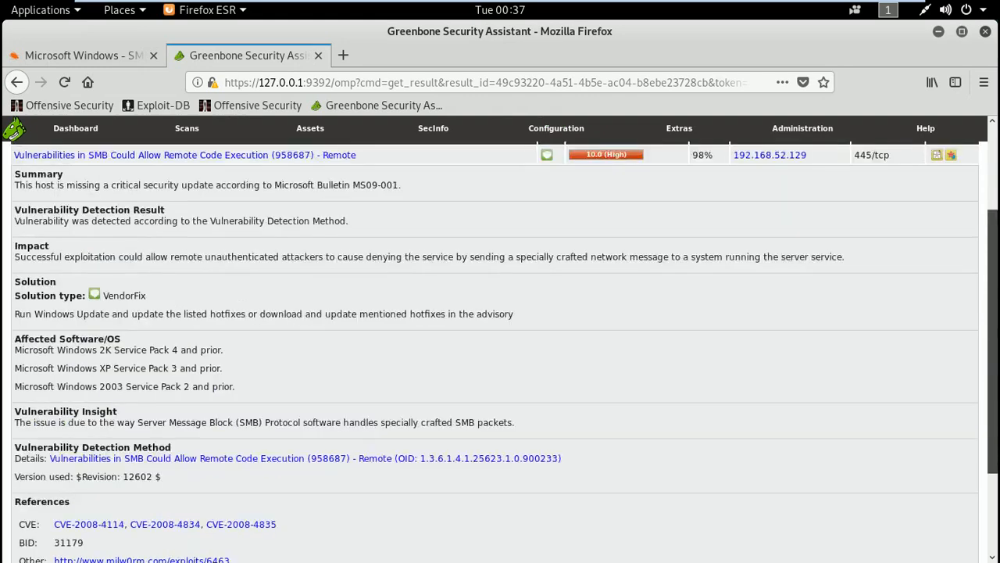
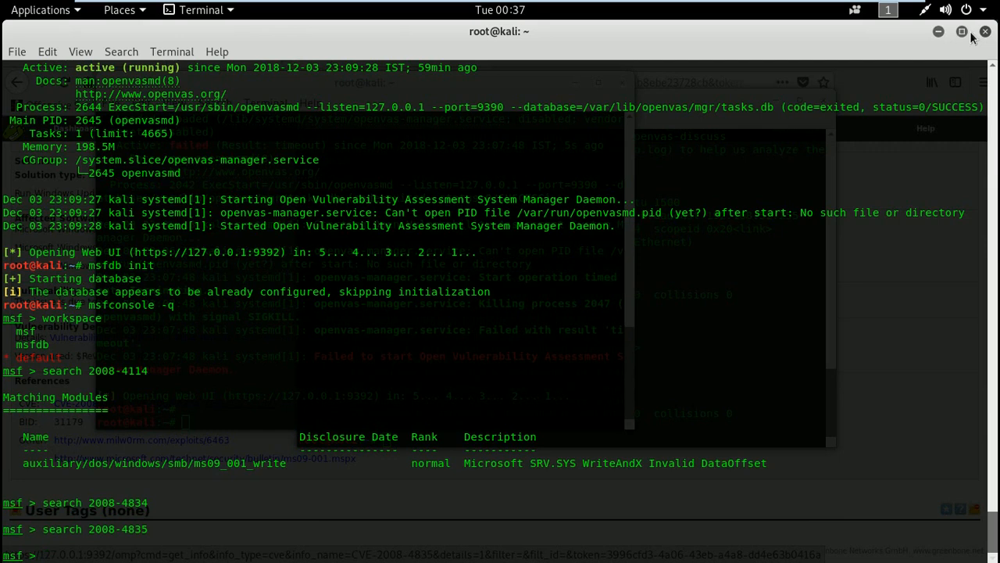
left_click(962, 31)
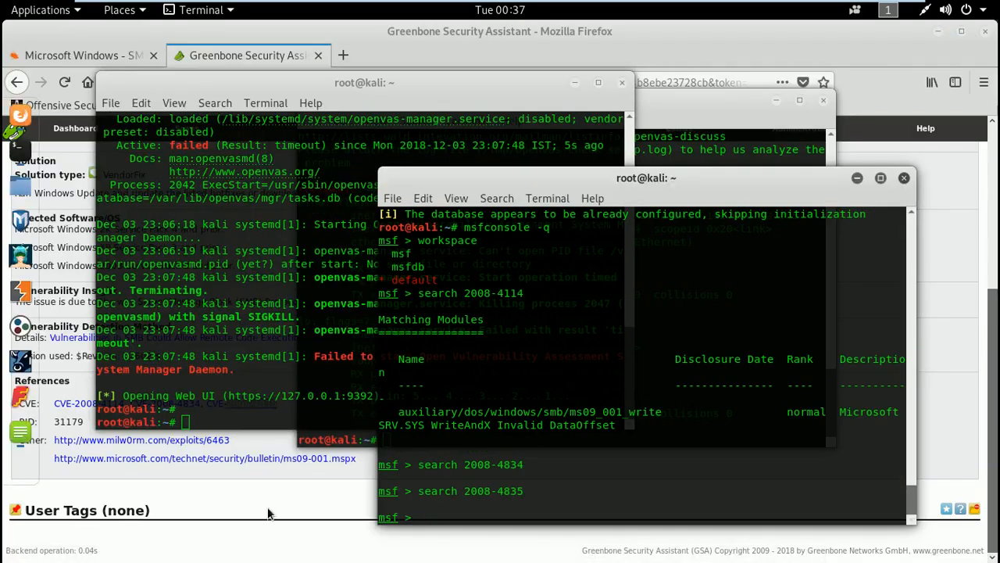
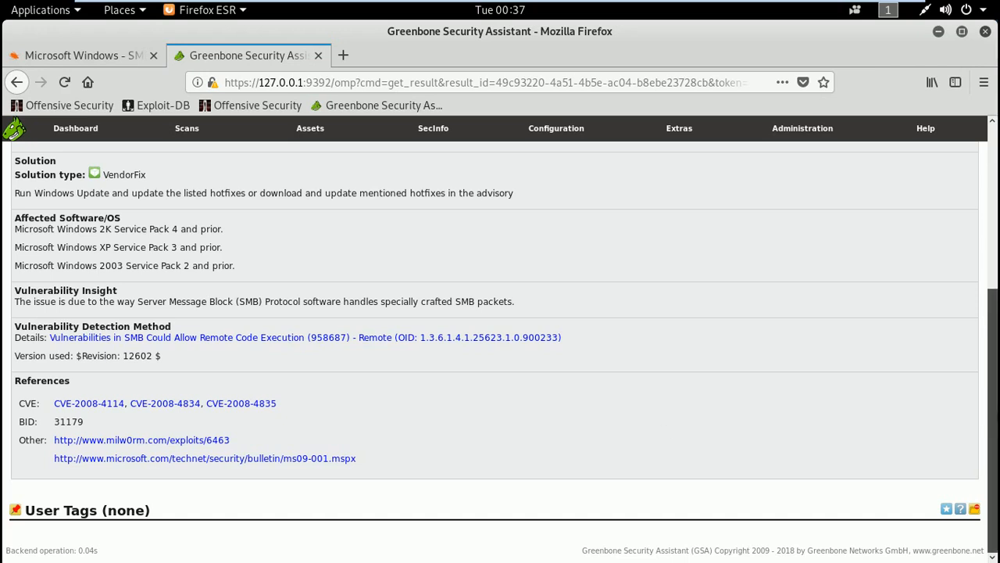
Return to the SMB result page in Firefox and reread the impact of a successful exploitation.
scroll(997, 305, "up", 4)
scroll(998, 294, "up", 3)
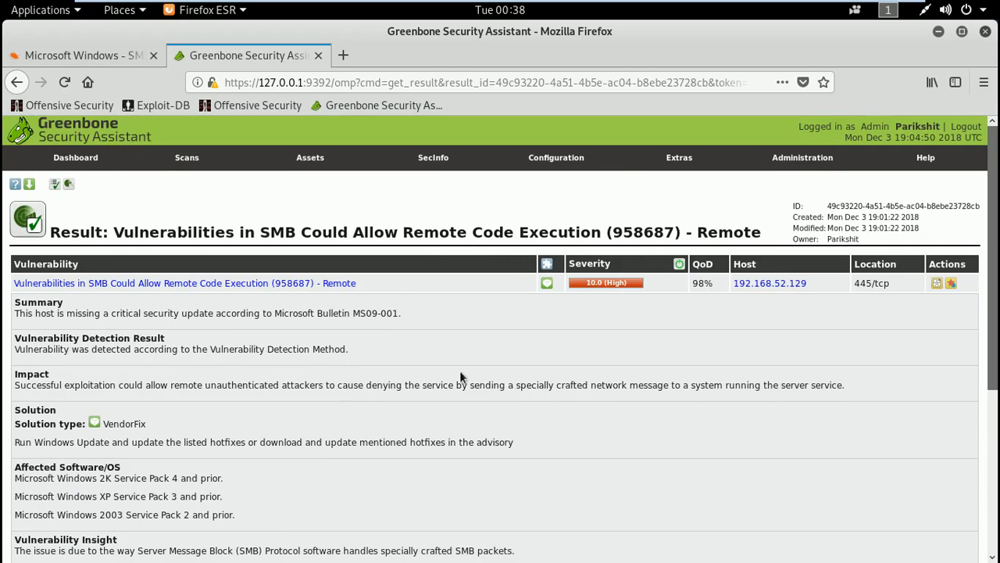
left_click_drag(388, 384, 491, 395)
left_click(491, 395)
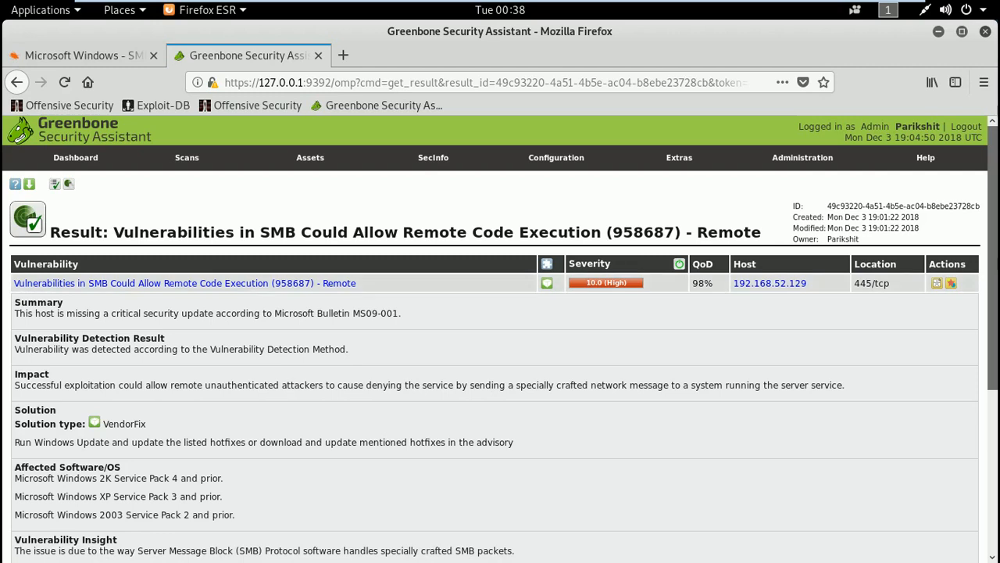
Follow the vulnerability's name link in the SMB result and examine the Microsoft bulletin reference in the summary.
left_click(251, 285)
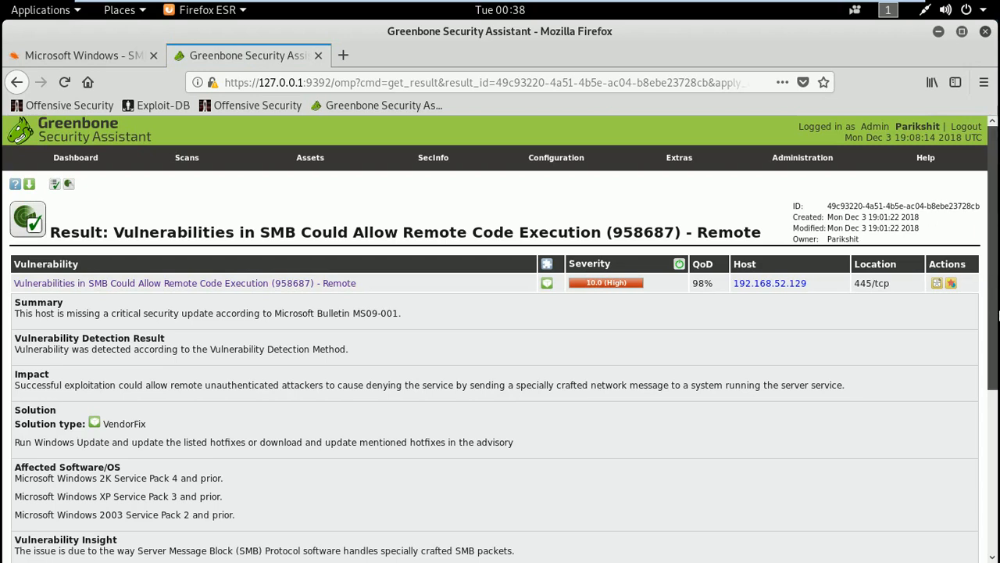
mouse_move(997, 236)
left_mouse_down()
mouse_move(998, 276)
mouse_move(997, 229)
left_mouse_up()
left_click(397, 314)
left_click_drag(396, 314, 316, 314)
left_click(316, 313)
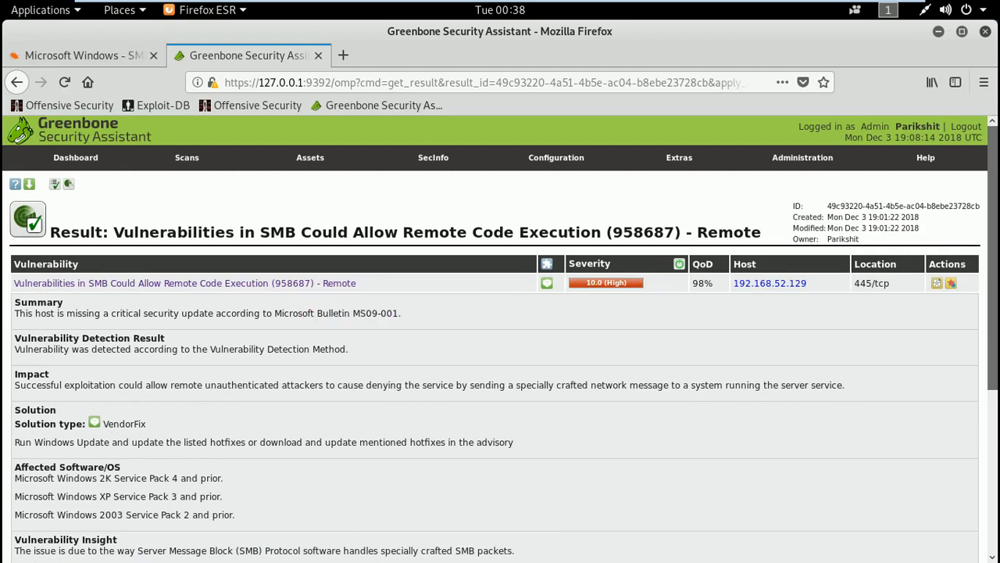